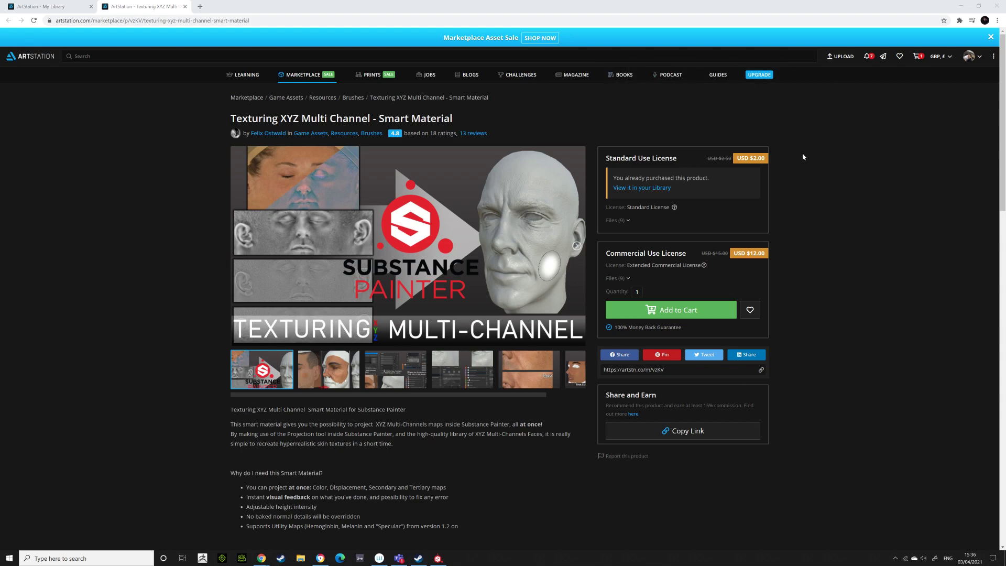
# Download the README from the product's ArtStation library files and open it in WordPad
pyautogui.click(40, 6)
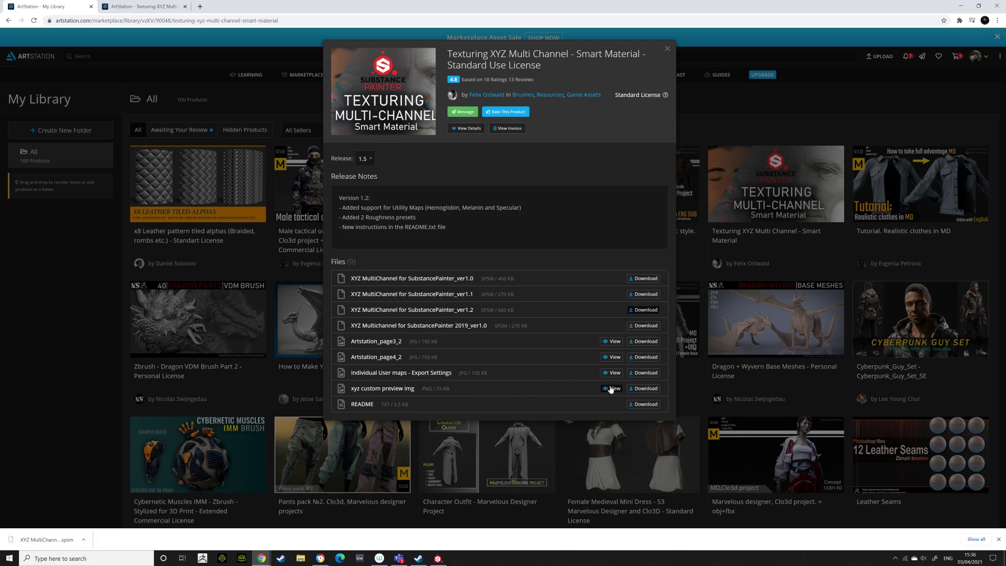
pyautogui.click(647, 404)
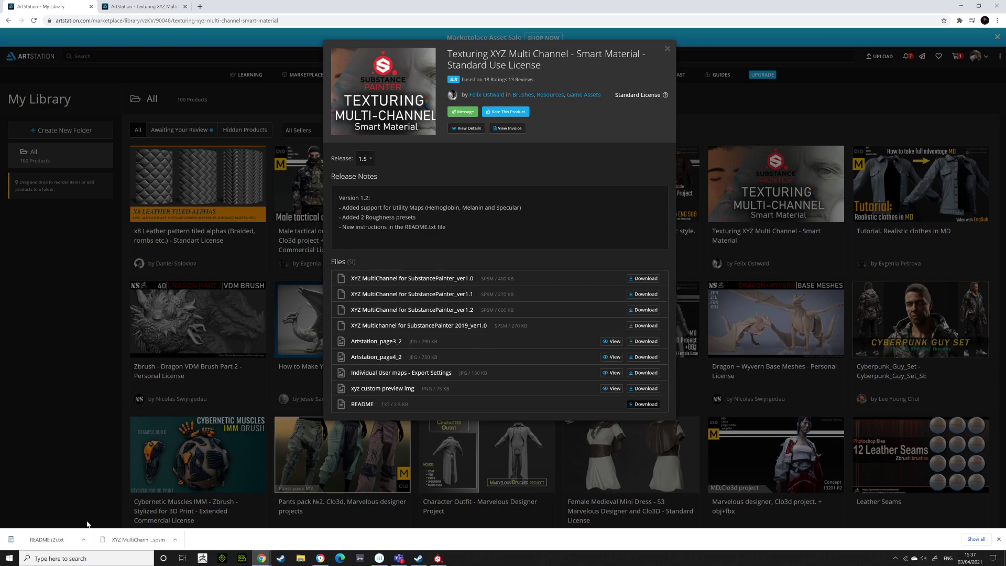
pyautogui.click(66, 541)
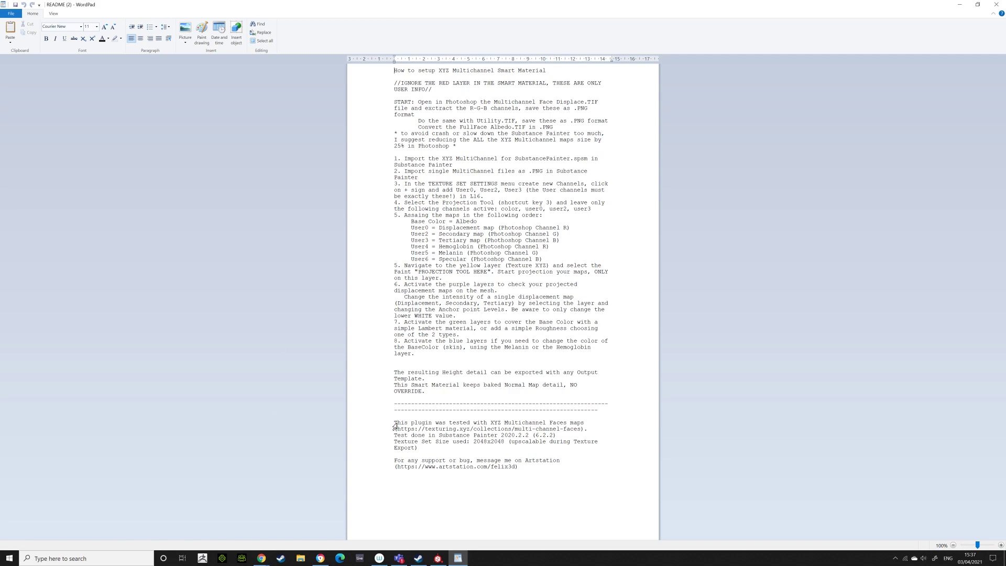
# Minimise the WordPad README to bring the Texturing XYZ browser tab back into view
pyautogui.click(457, 558)
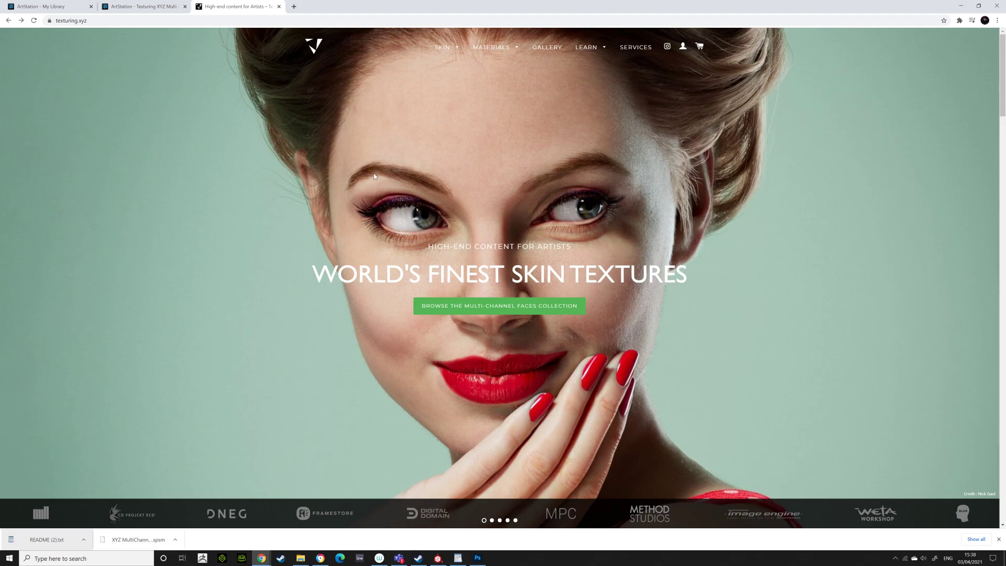
# Browse the Multi-channel Faces collection under SKIN, scrolling through the face packs and back
pyautogui.moveTo(450, 47)
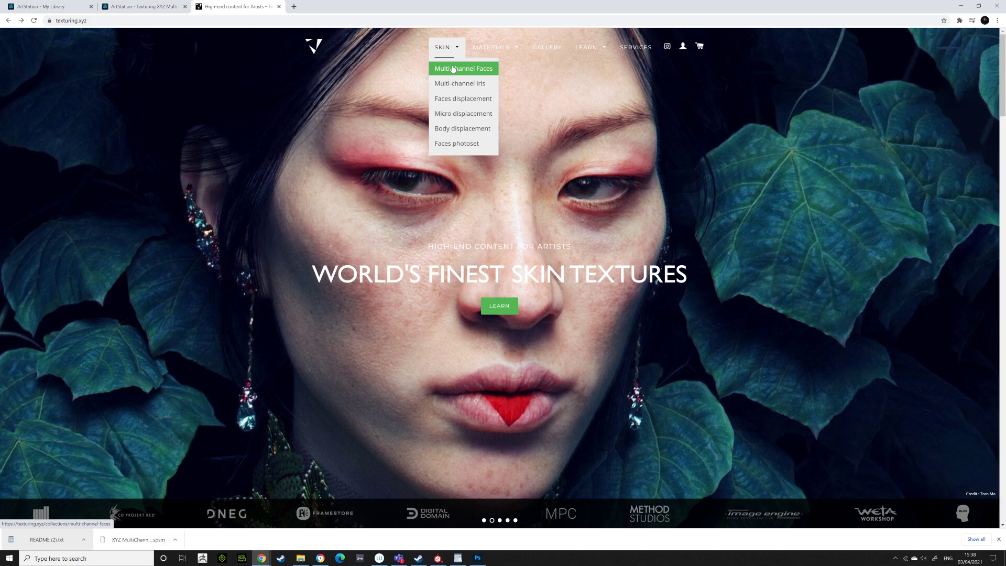
pyautogui.click(453, 68)
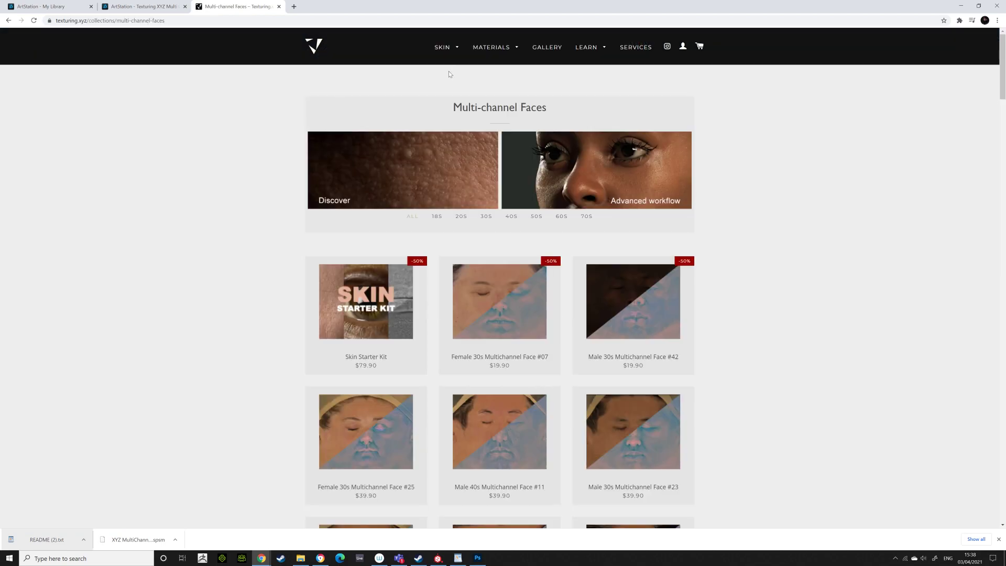
pyautogui.scroll(-1, 860, 281)
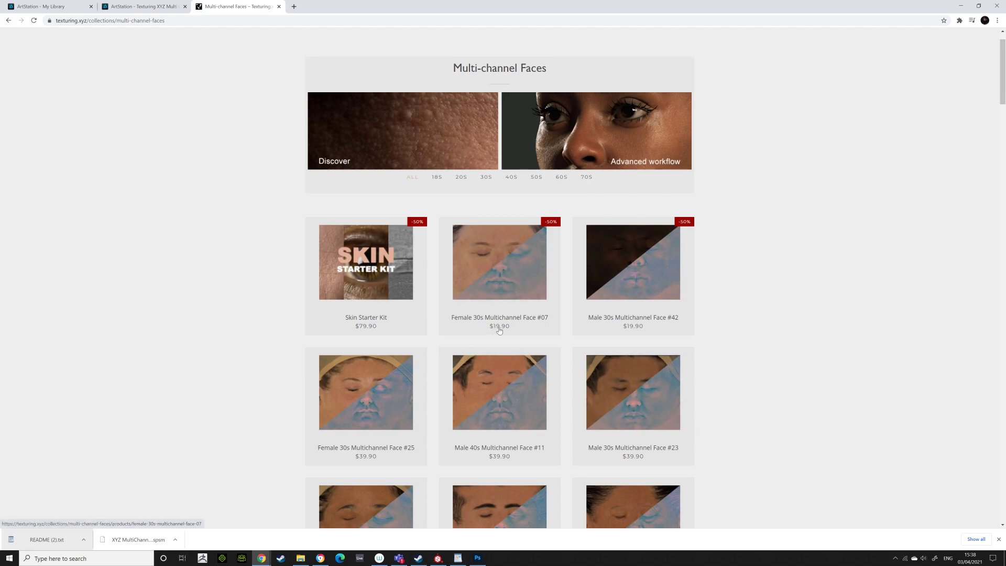
pyautogui.scroll(-3, 490, 335)
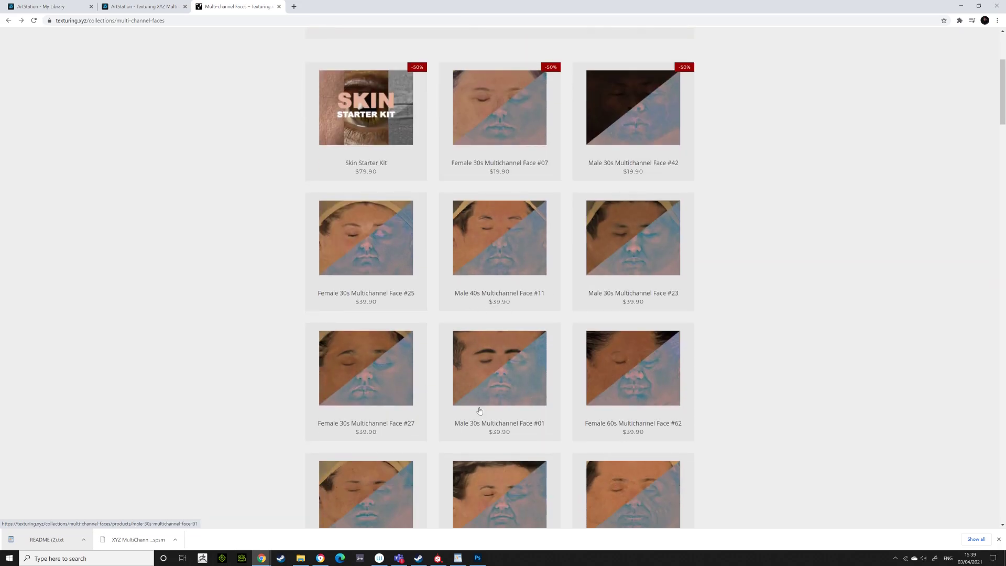
pyautogui.scroll(4, 594, 439)
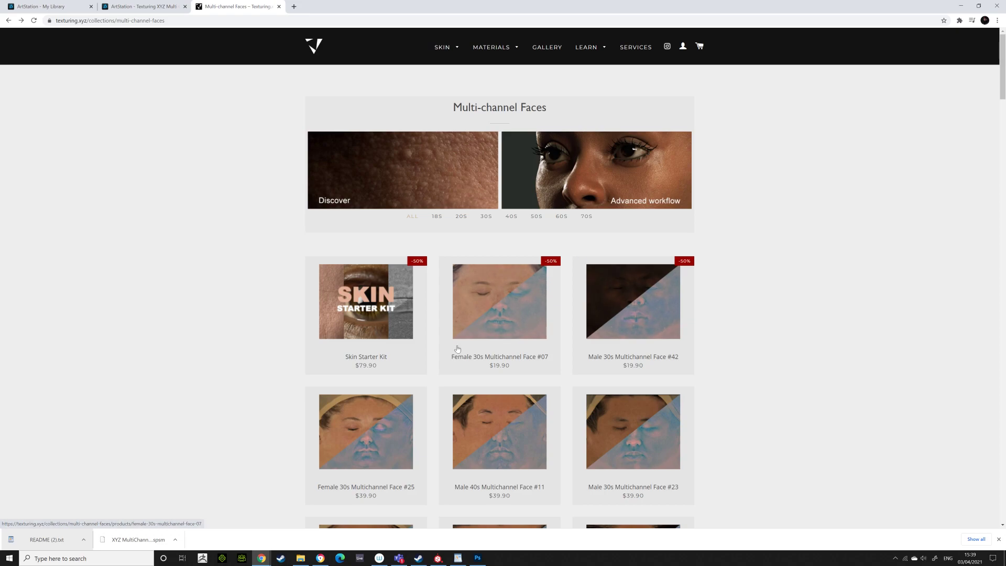
# Open fullface_CP_displacement.tif from the fullface folder in Photoshop, then return to the README
pyautogui.click(302, 559)
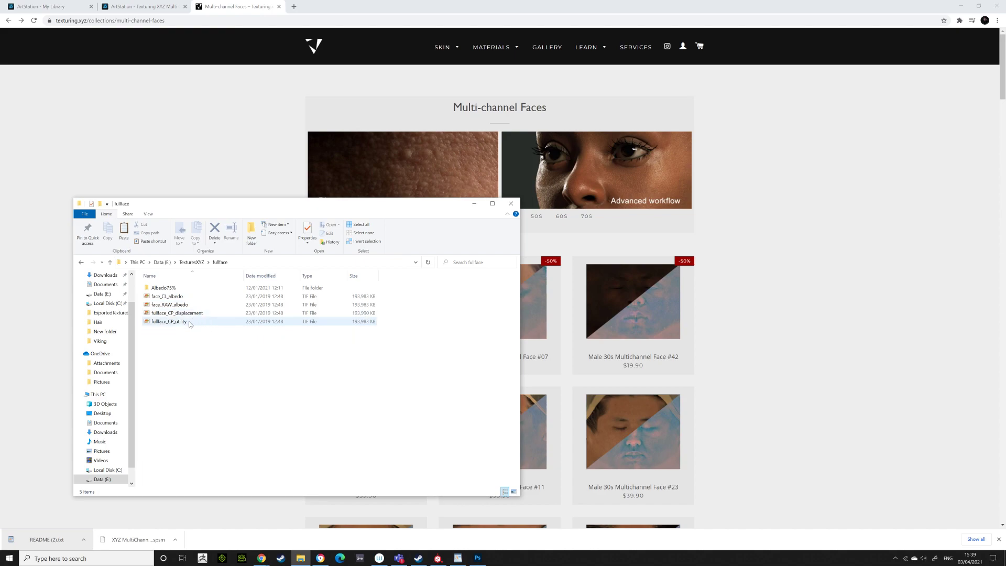
pyautogui.click(477, 557)
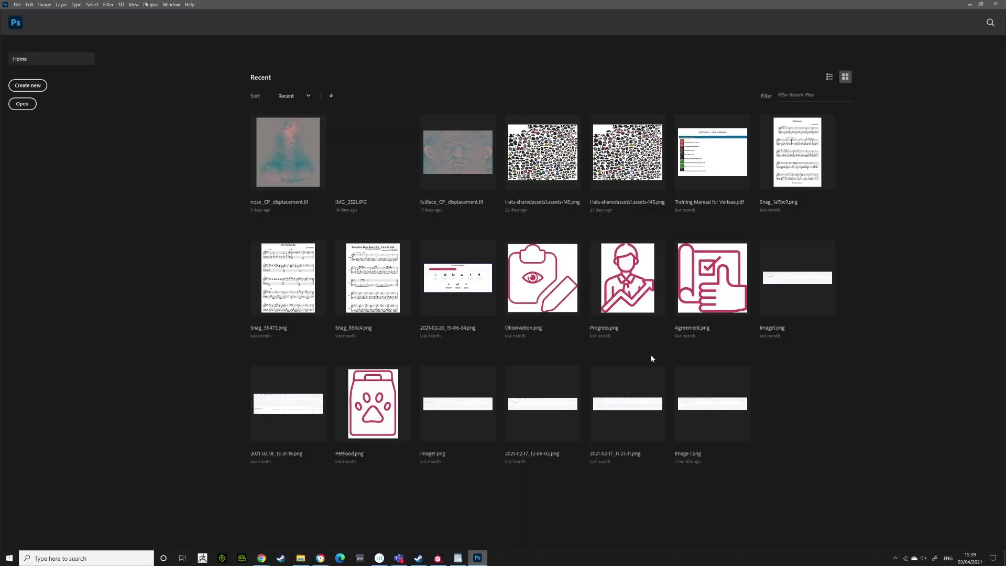
pyautogui.click(299, 563)
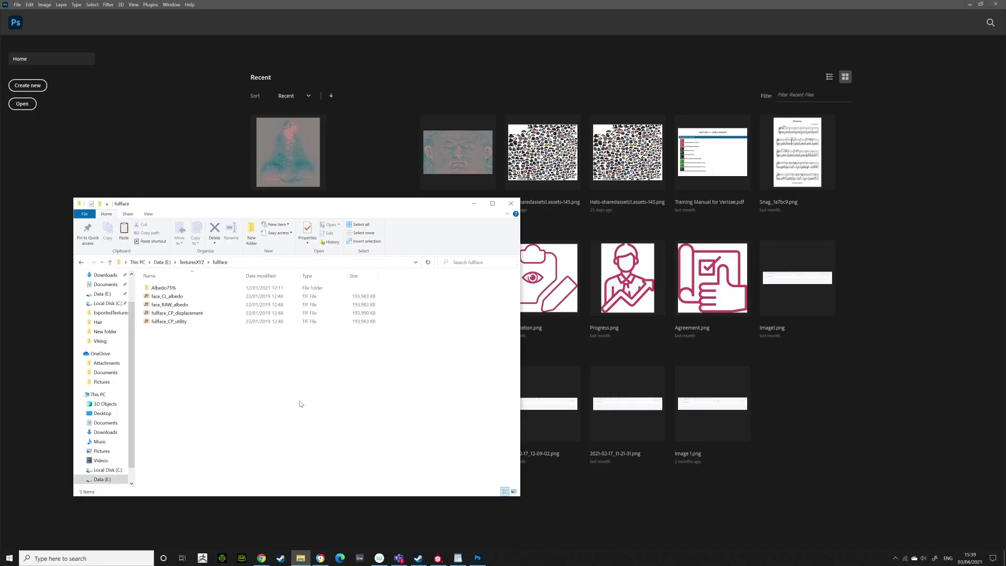
pyautogui.rightClick(205, 315)
pyautogui.click(176, 315)
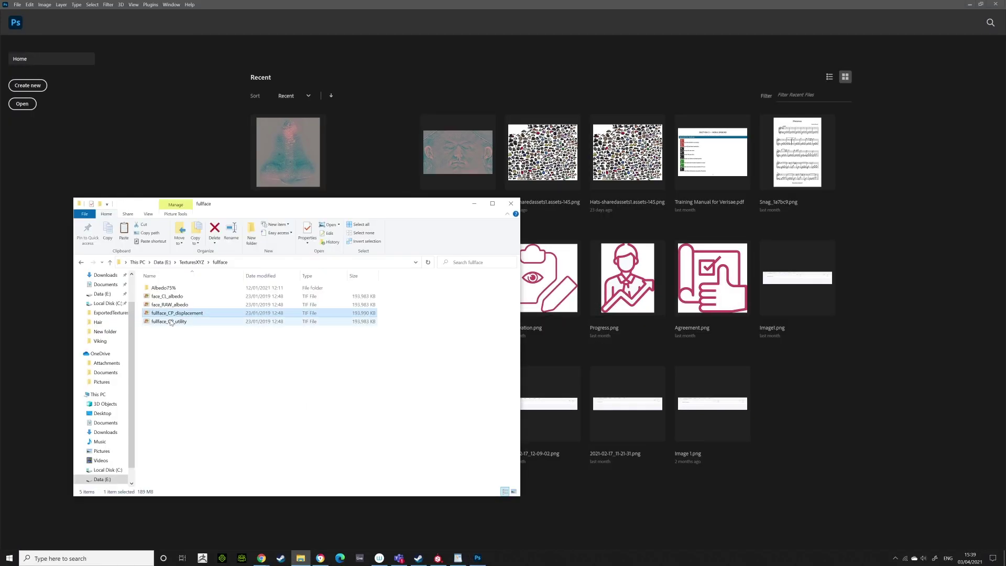
pyautogui.moveTo(176, 315); pyautogui.dragTo(817, 424)
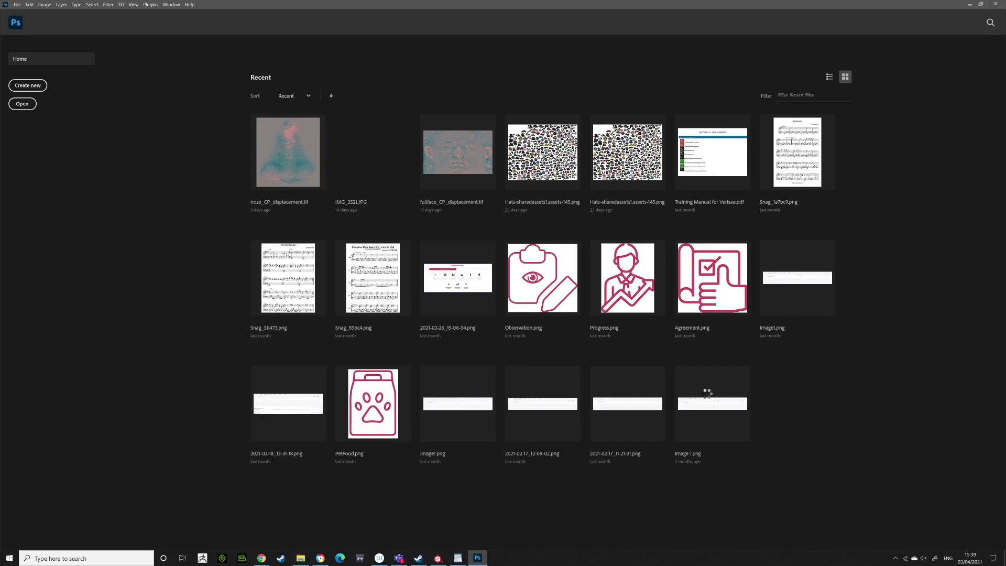
pyautogui.hotkey('alt', 'Tab')
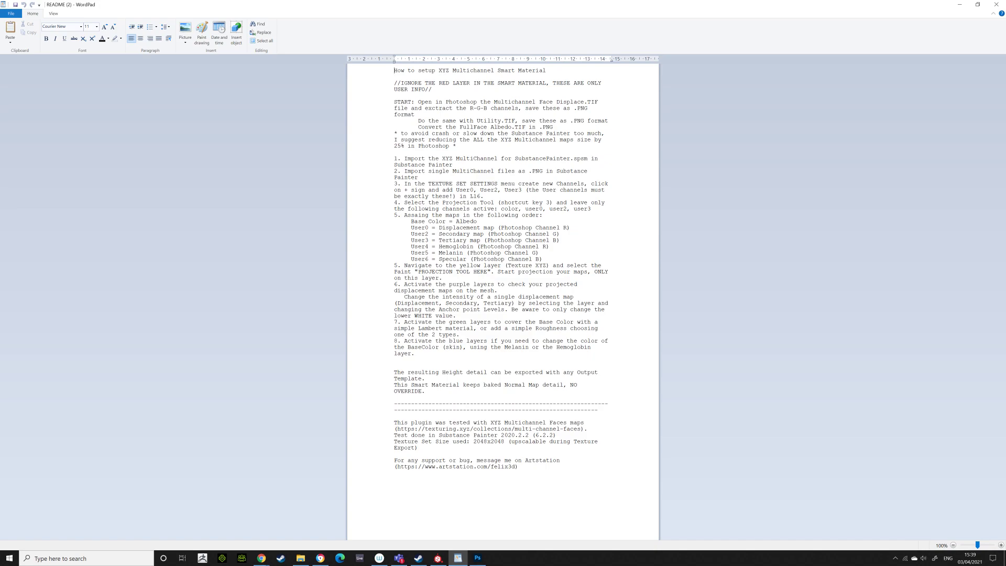
# Review the Channels list in Substance Painter's Texture Set Settings, then go back to the README
pyautogui.click(438, 558)
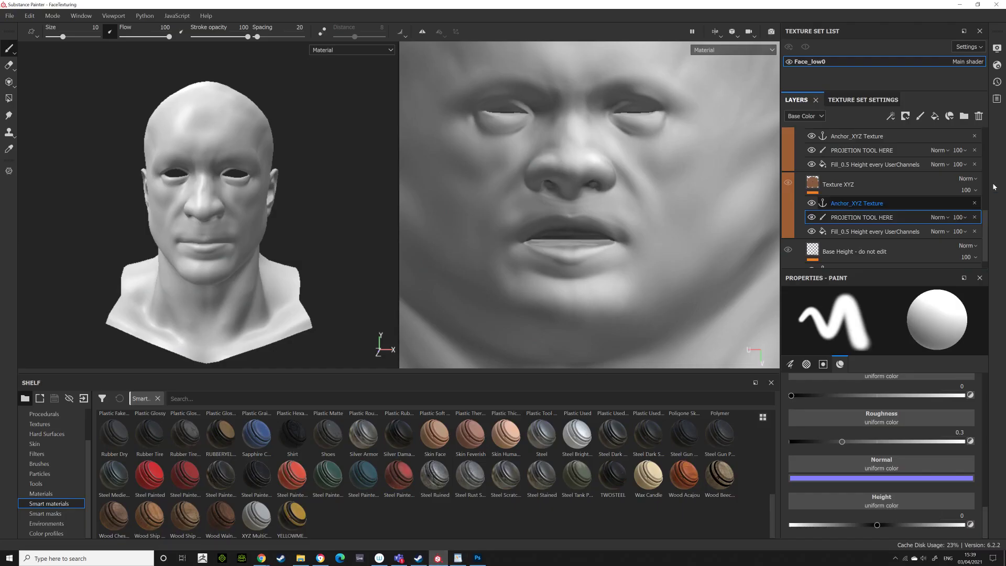
pyautogui.click(850, 100)
pyautogui.scroll(2, 875, 158)
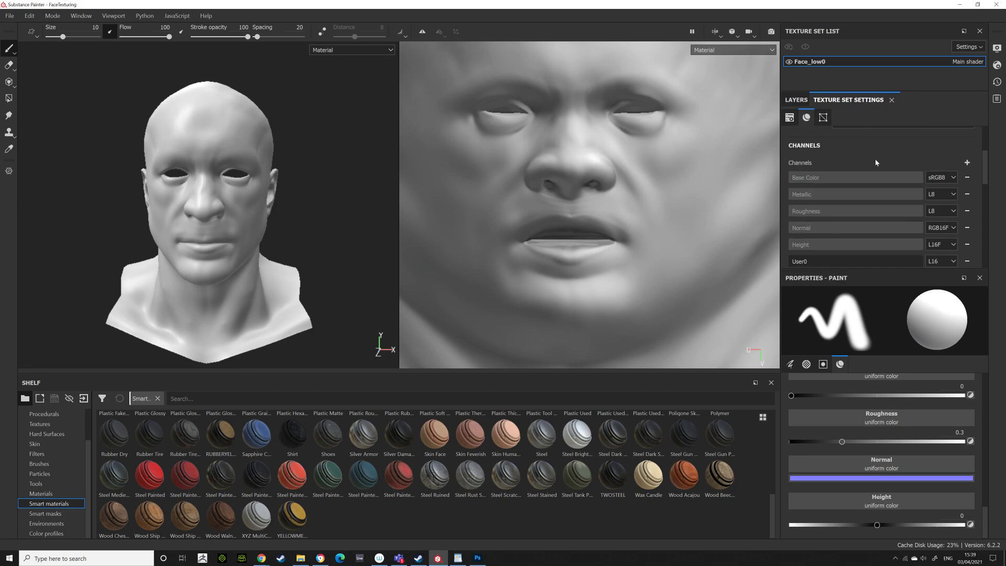
pyautogui.scroll(-2, 874, 156)
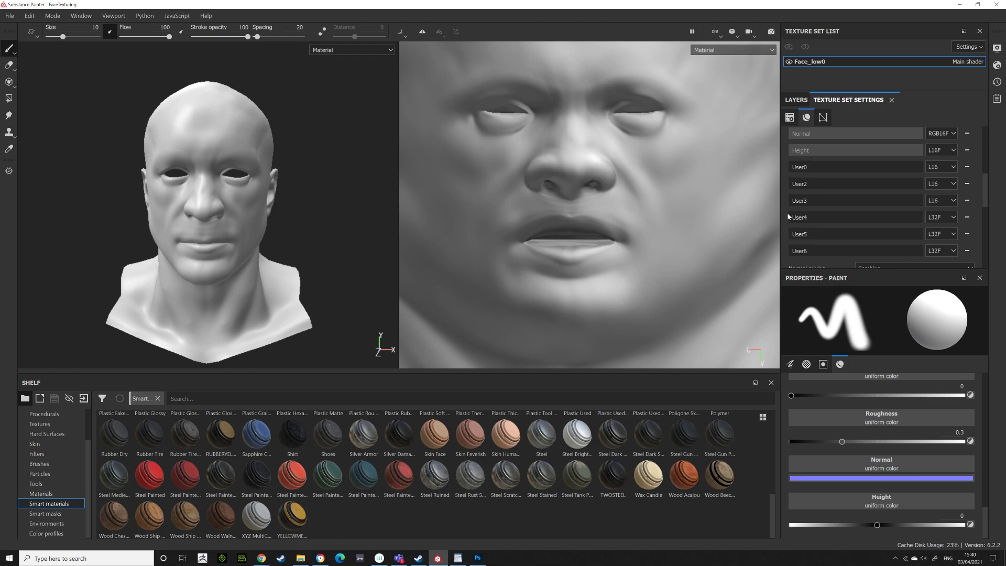
pyautogui.scroll(-2, 840, 231)
pyautogui.scroll(2, 840, 231)
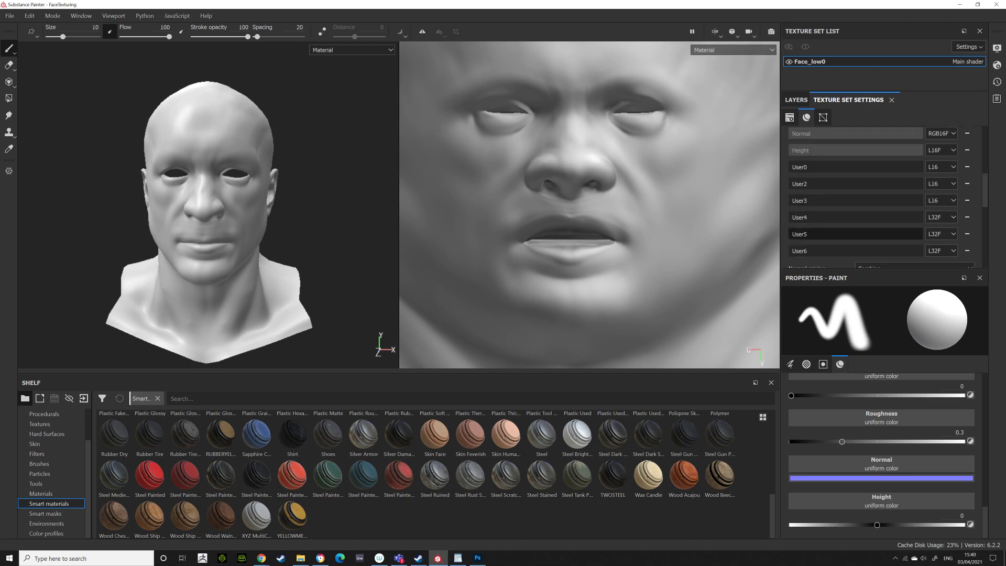
pyautogui.click(458, 558)
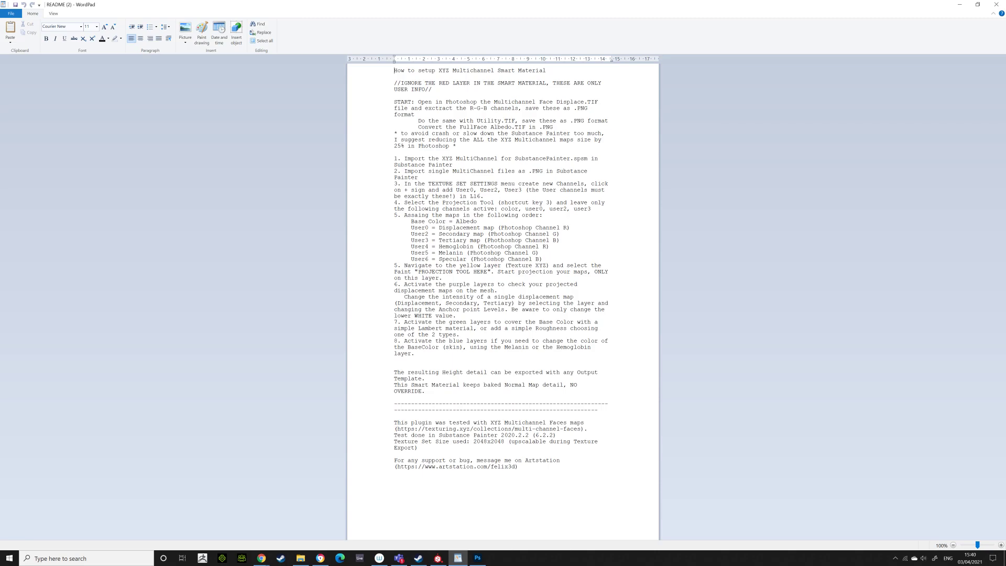
# View the displacement map's Red, Green and Blue channels one by one, then consult the README
pyautogui.click(477, 558)
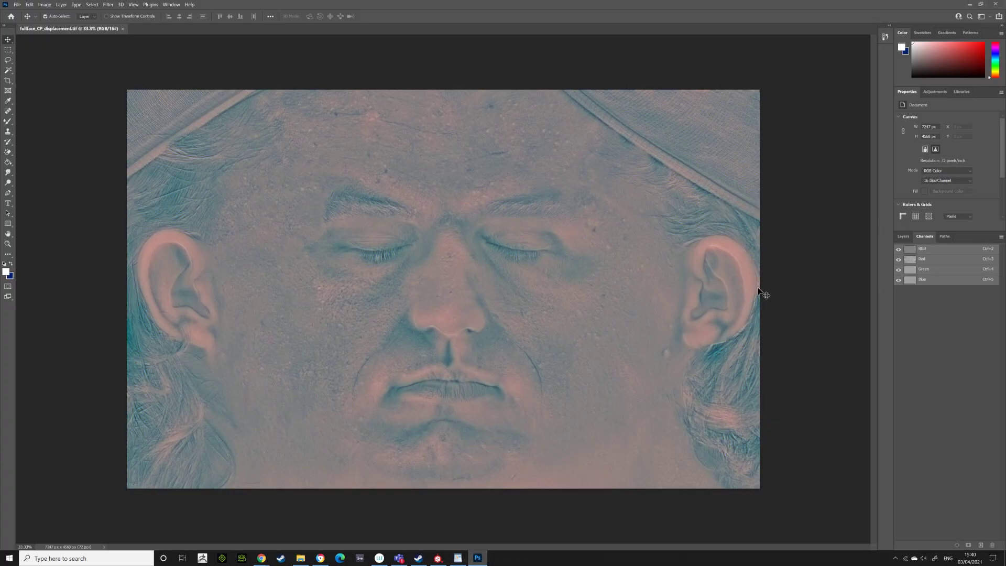
pyautogui.click(903, 236)
pyautogui.click(925, 238)
pyautogui.click(934, 261)
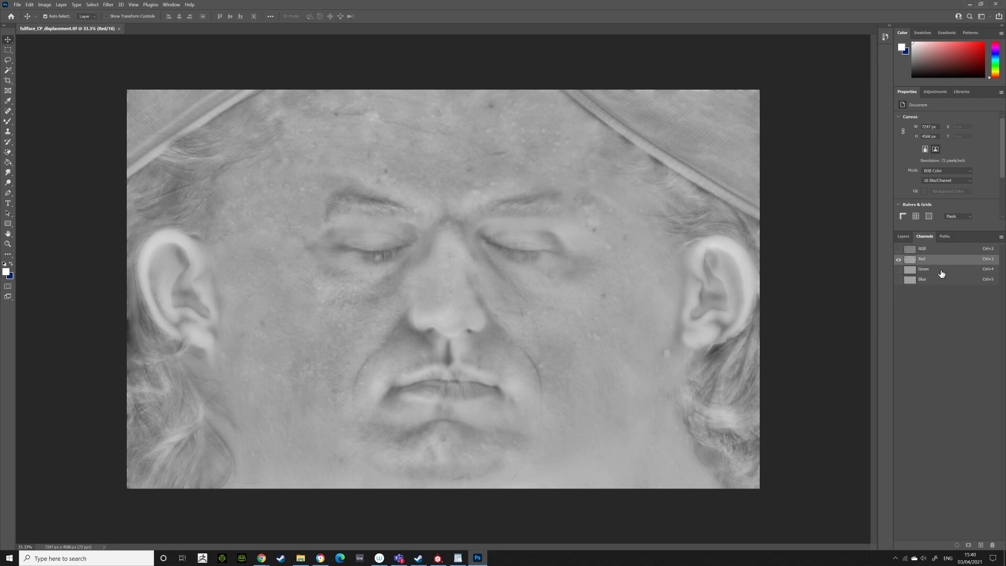
pyautogui.click(942, 273)
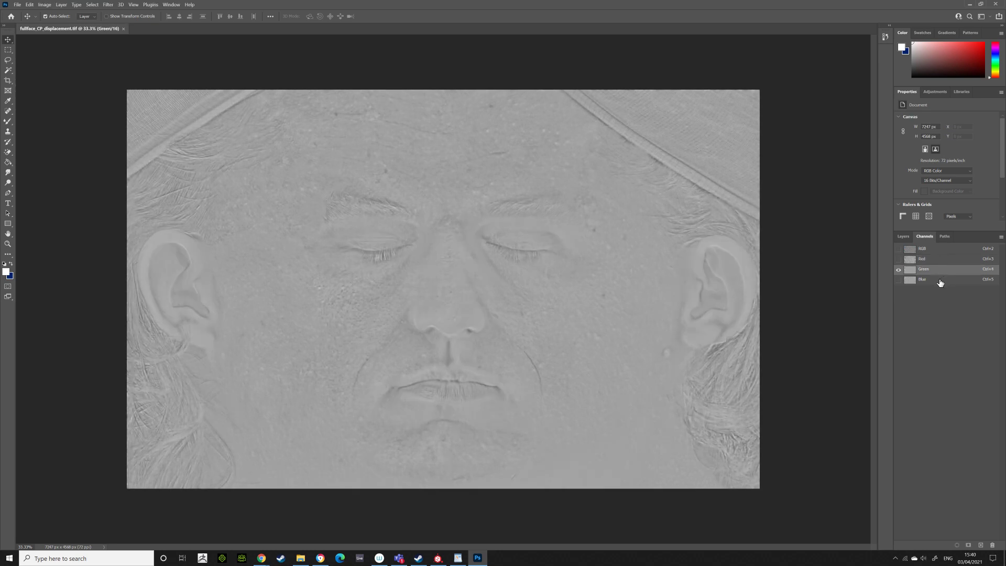
pyautogui.click(938, 282)
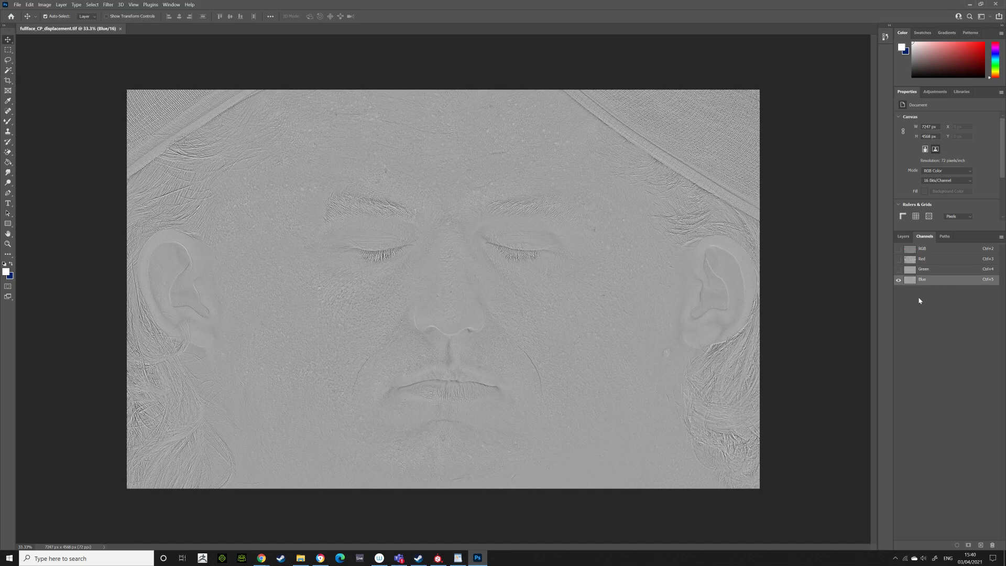
pyautogui.click(458, 557)
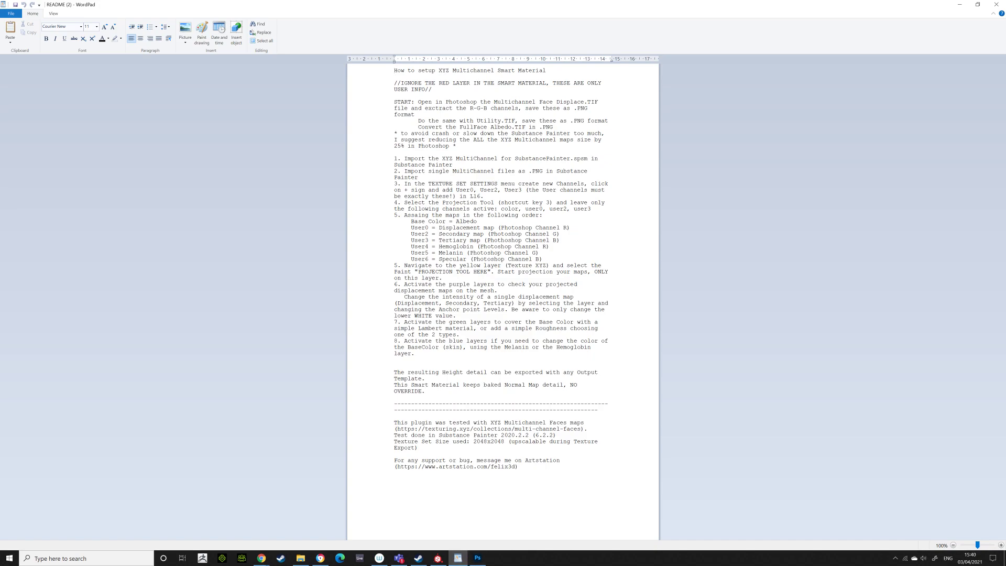
# Toggle among Red, Green, Blue and the composite, ending with the Red channel isolated
pyautogui.click(478, 557)
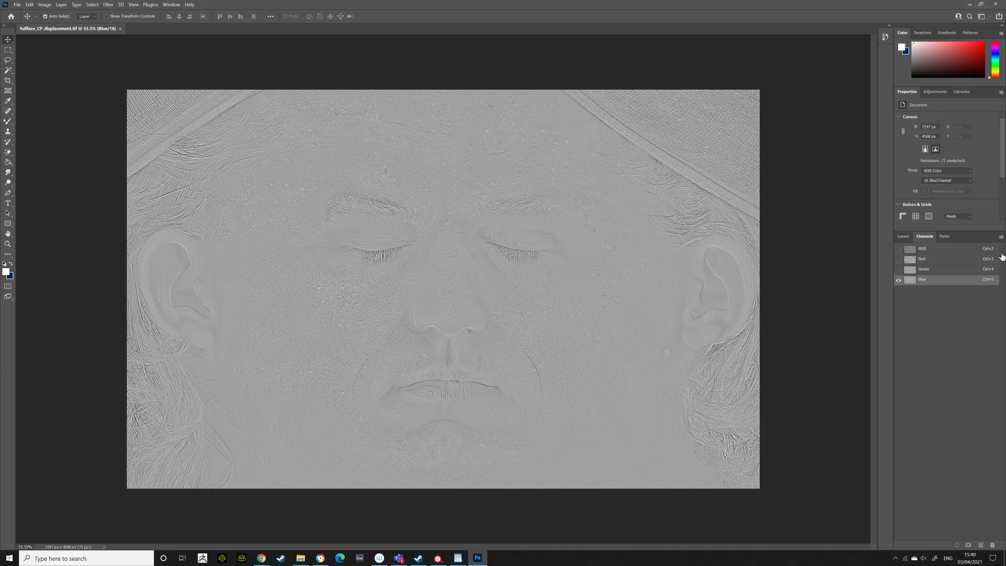
pyautogui.click(958, 258)
pyautogui.click(949, 270)
pyautogui.click(942, 260)
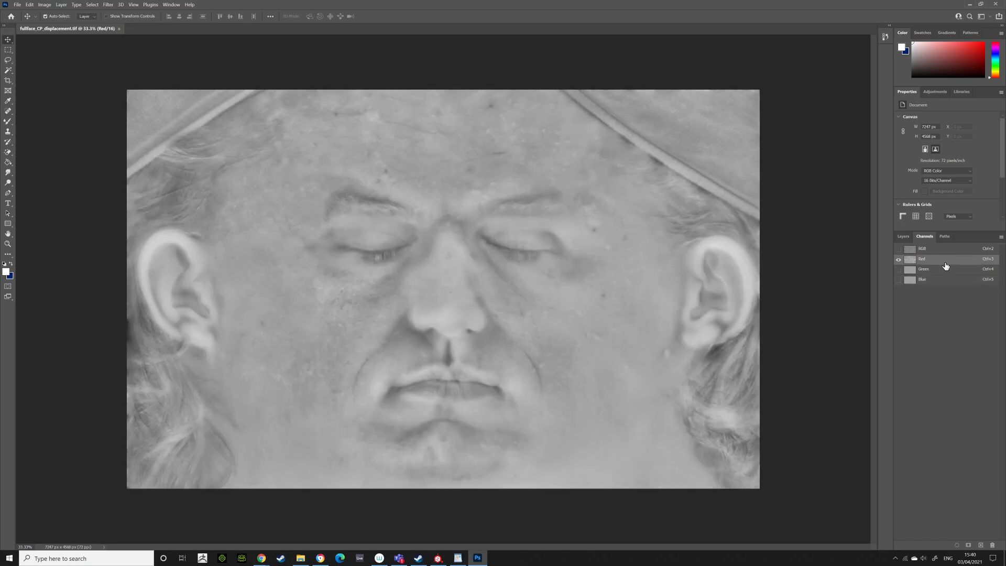
pyautogui.click(941, 269)
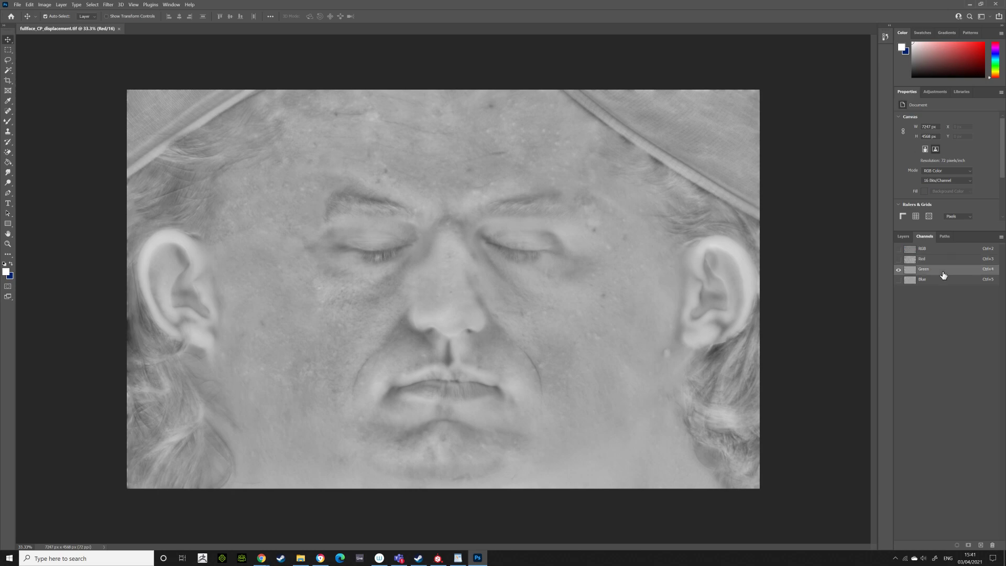
pyautogui.click(942, 259)
pyautogui.hotkey('ctrl', '4')
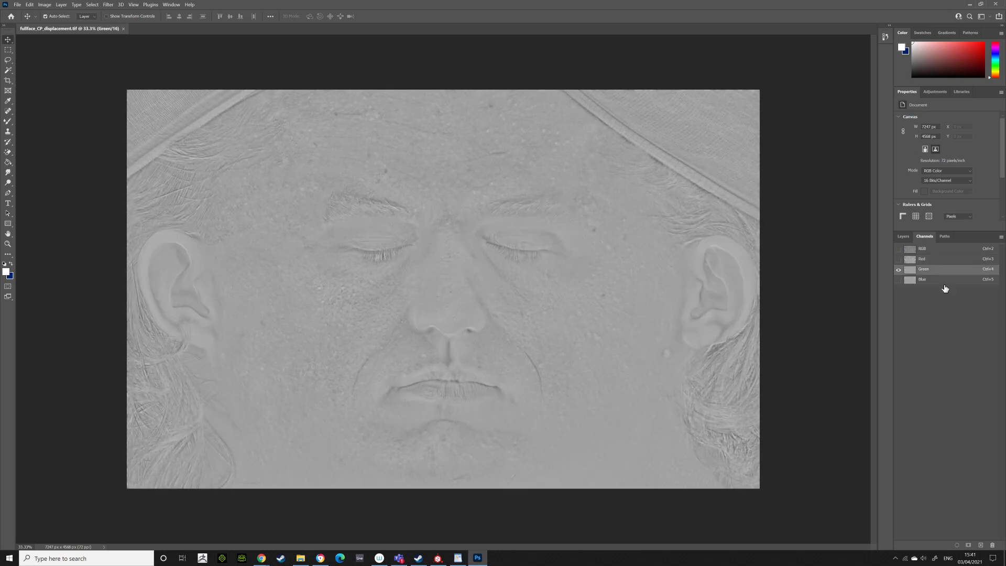
pyautogui.click(943, 280)
pyautogui.hotkey('ctrl', '2')
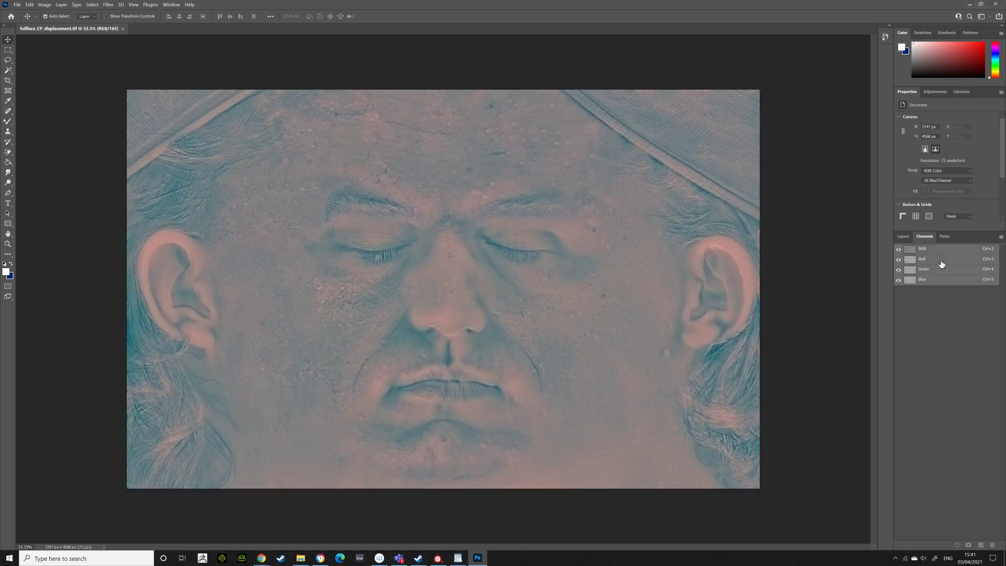
pyautogui.click(941, 262)
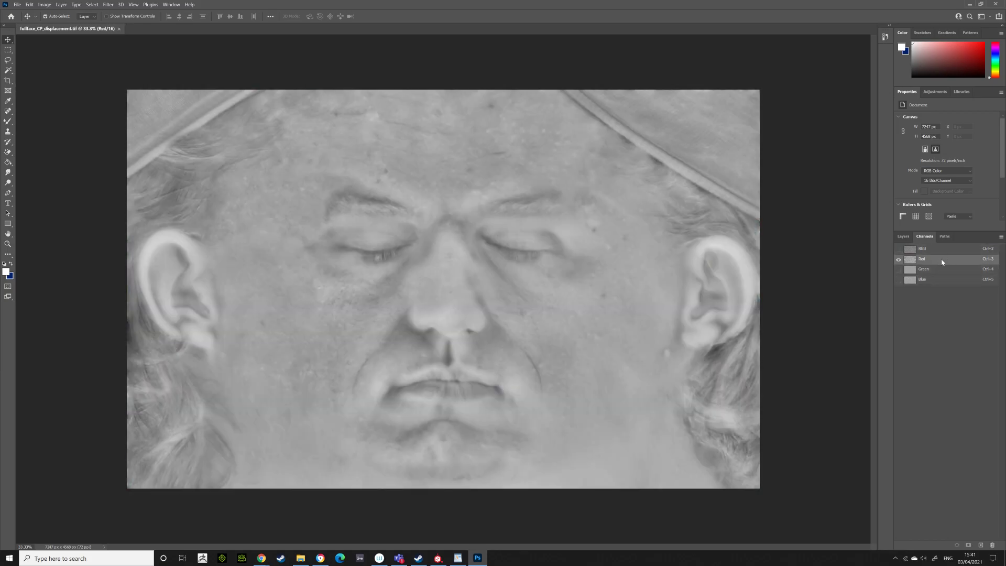
# Delete the Red and Magenta channels, leaving only the Yellow channel
pyautogui.rightClick(941, 262)
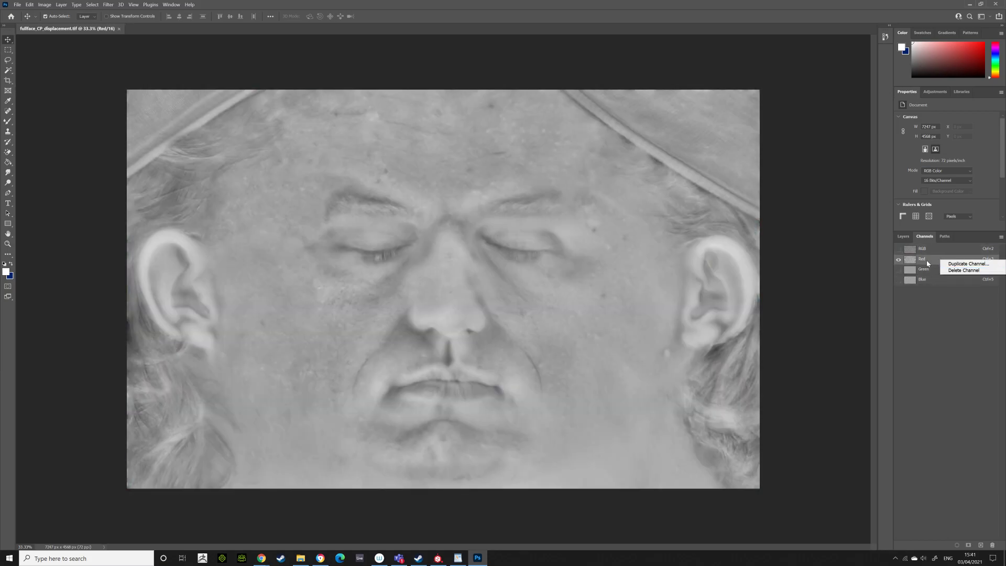
pyautogui.click(949, 273)
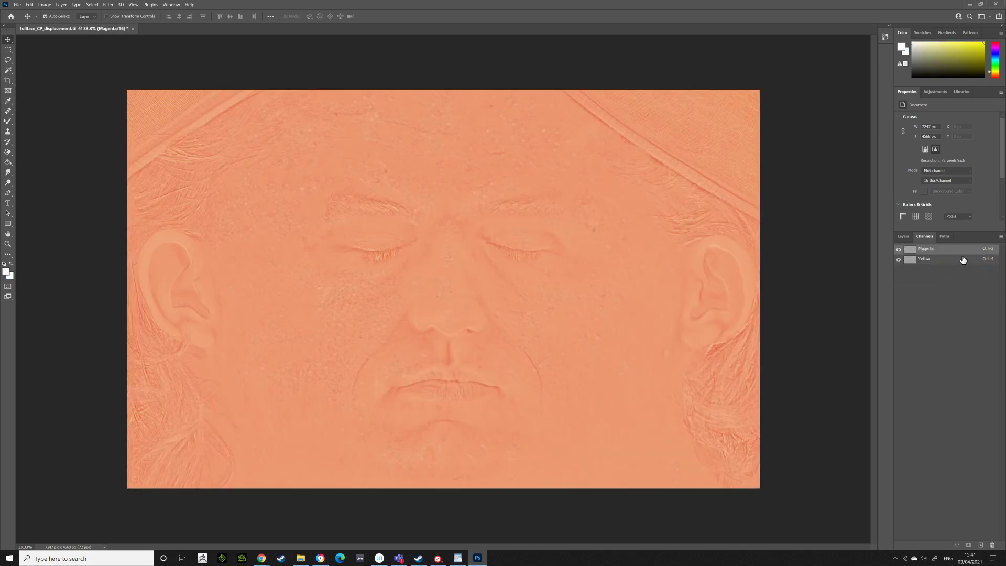
pyautogui.rightClick(938, 255)
pyautogui.click(949, 264)
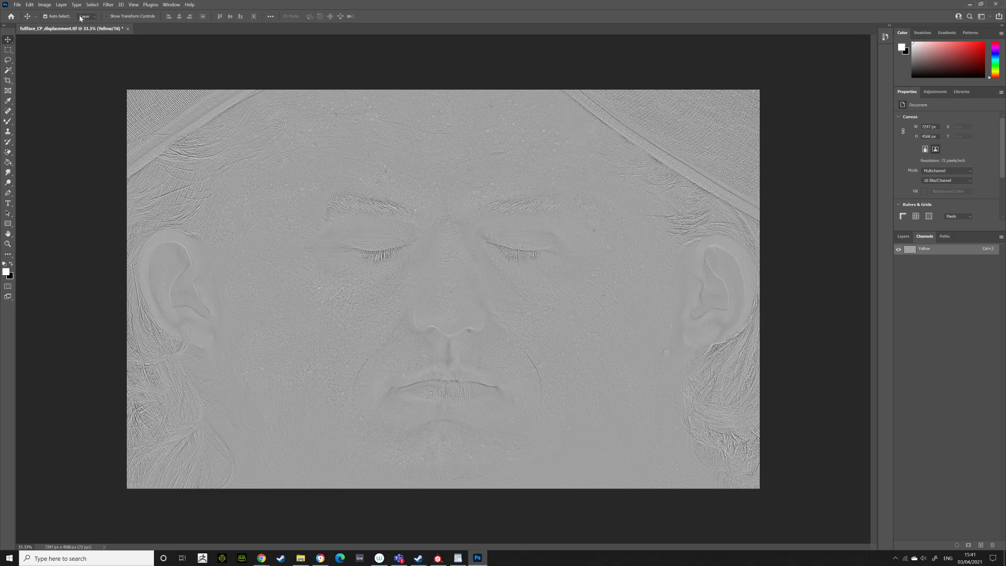
# Bring up File > Export > Export As and cancel without exporting
pyautogui.click(29, 4)
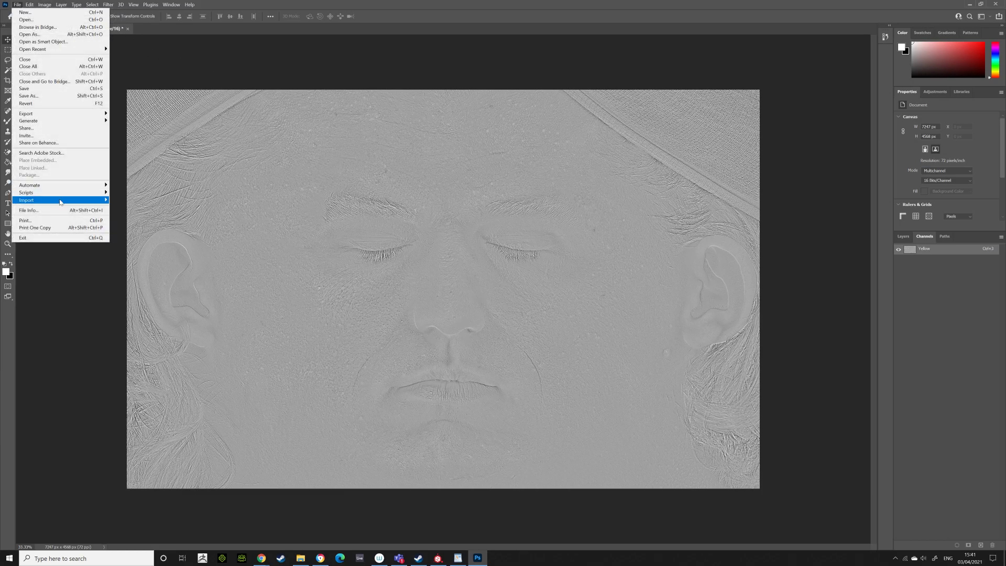
pyautogui.moveTo(58, 116)
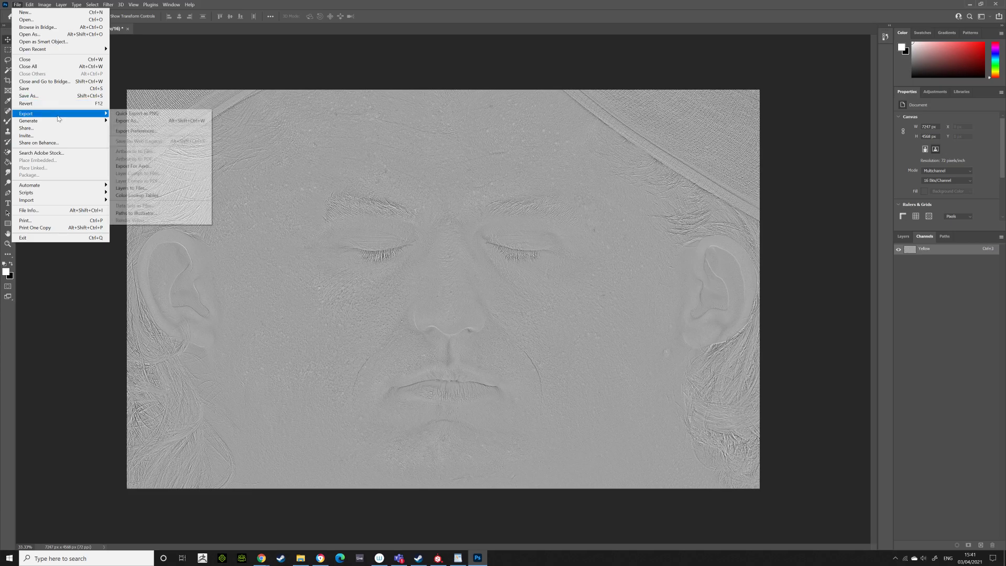
pyautogui.click(128, 120)
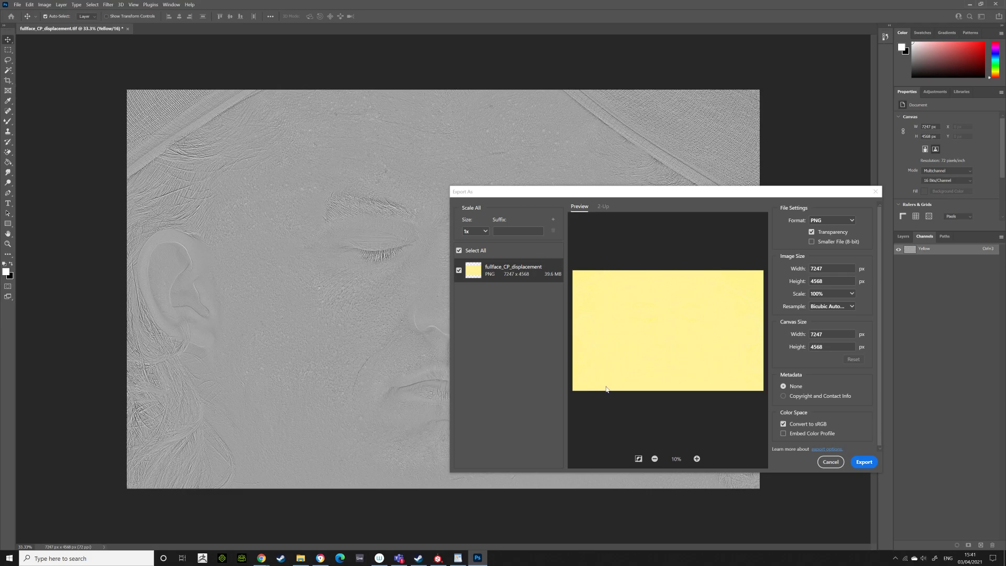
pyautogui.click(833, 465)
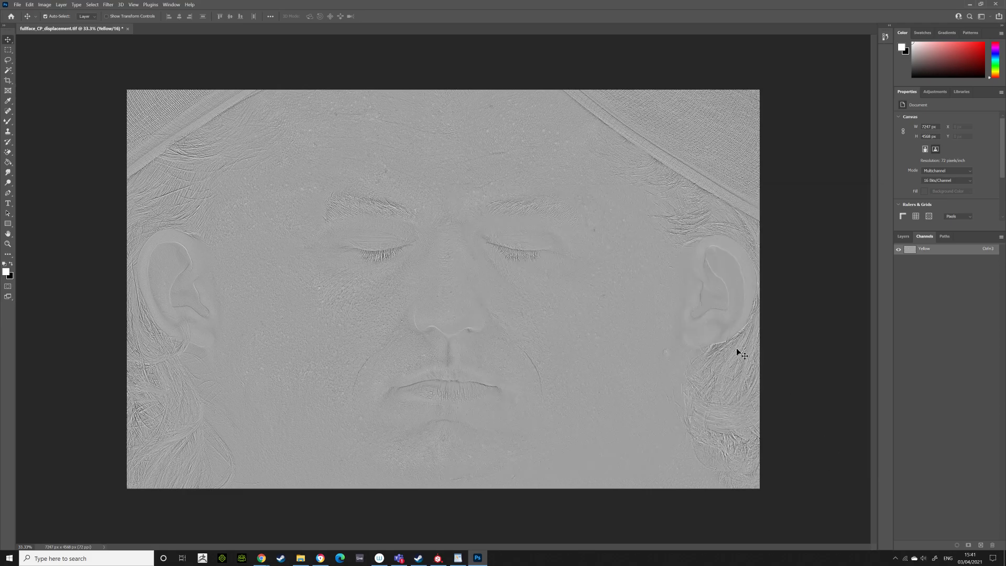
# Convert the single-channel image to Grayscale mode
pyautogui.click(29, 4)
pyautogui.moveTo(42, 4)
pyautogui.moveTo(79, 12)
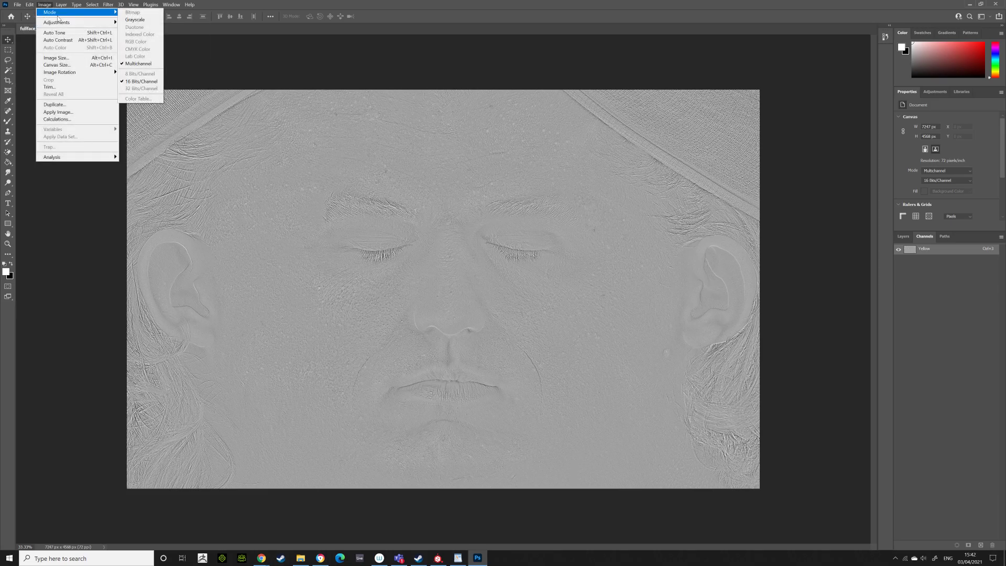
pyautogui.click(141, 21)
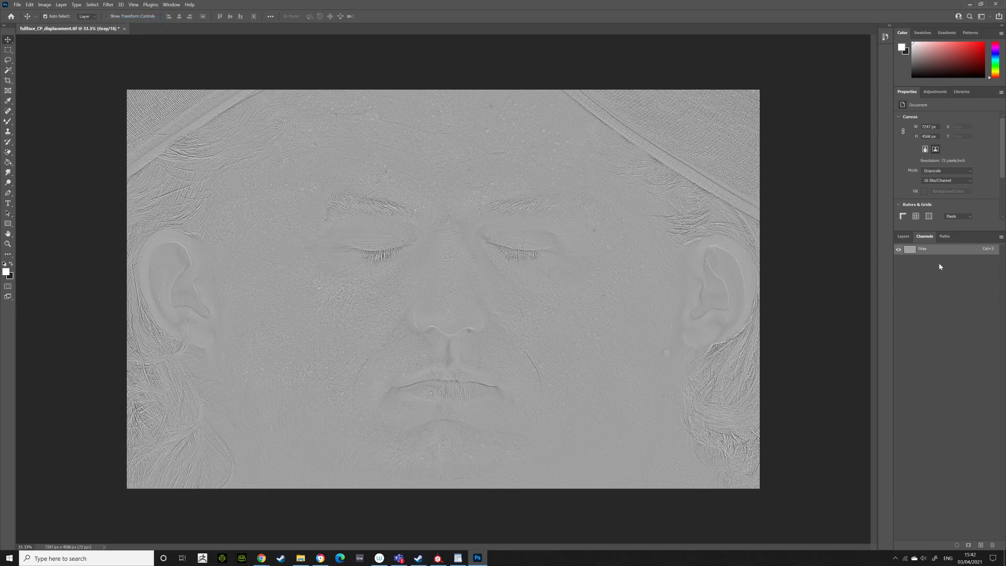
# Export the grayscale map as a 7247 × 4568 PNG at 100% scale
pyautogui.click(17, 5)
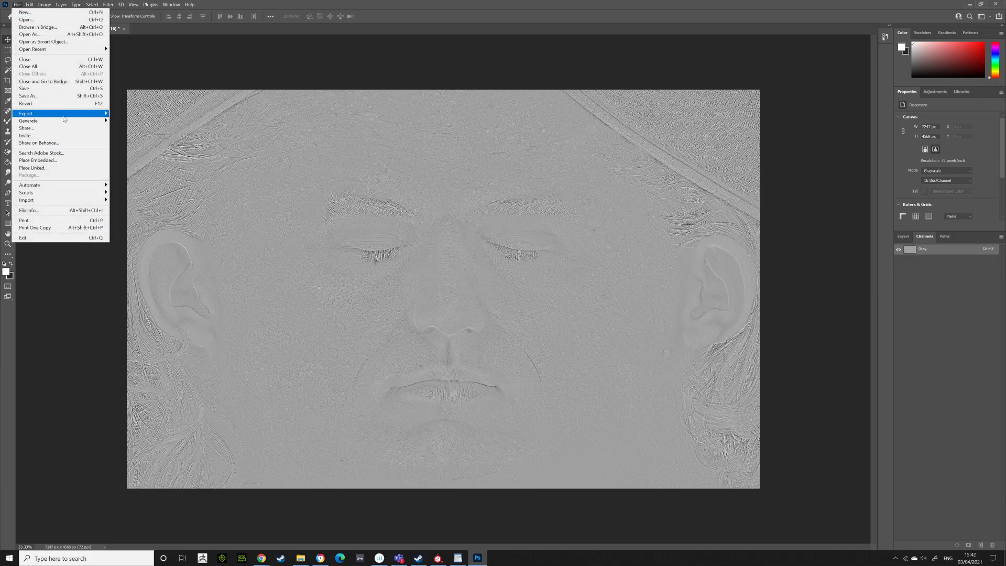
pyautogui.moveTo(50, 114)
pyautogui.click(134, 124)
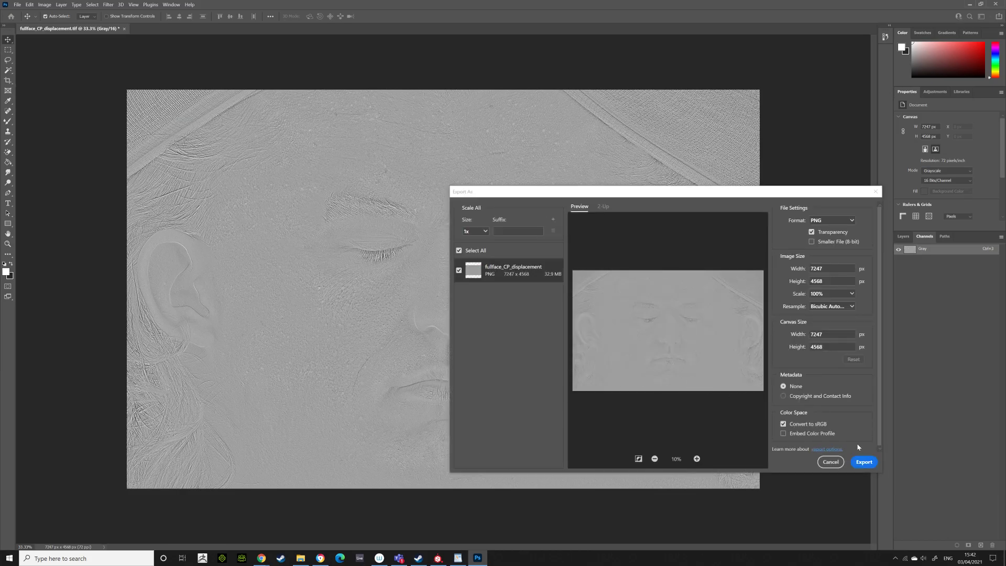
pyautogui.click(838, 465)
# Delete the Red and Yellow channels so only the Magenta channel remains
pyautogui.click(933, 260)
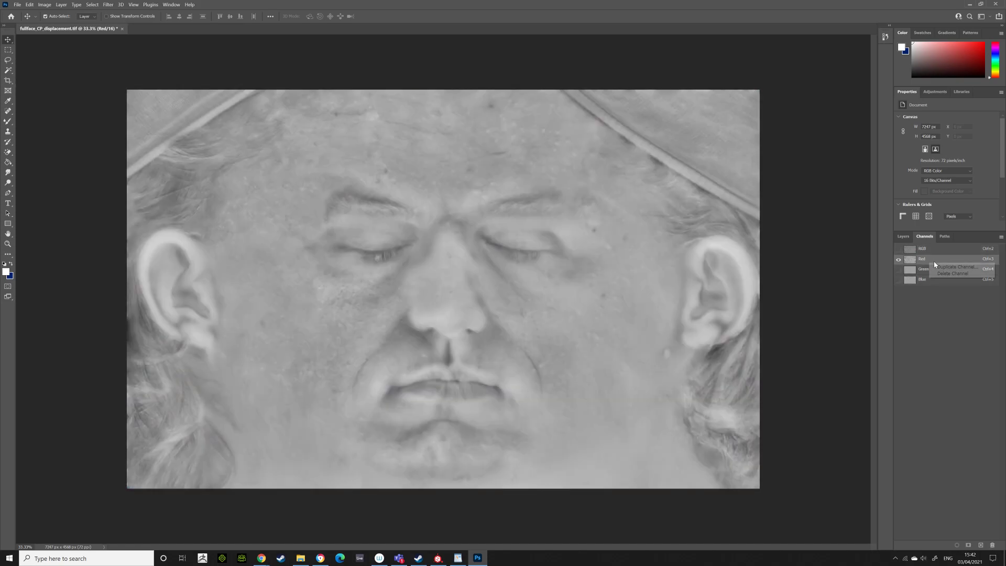
pyautogui.rightClick(934, 263)
pyautogui.click(936, 268)
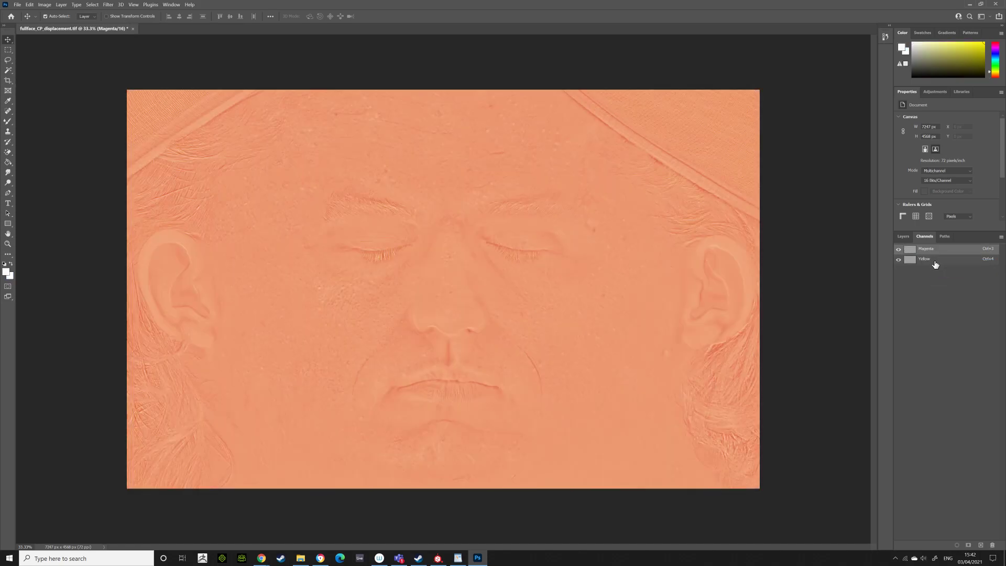
pyautogui.rightClick(934, 260)
pyautogui.click(938, 268)
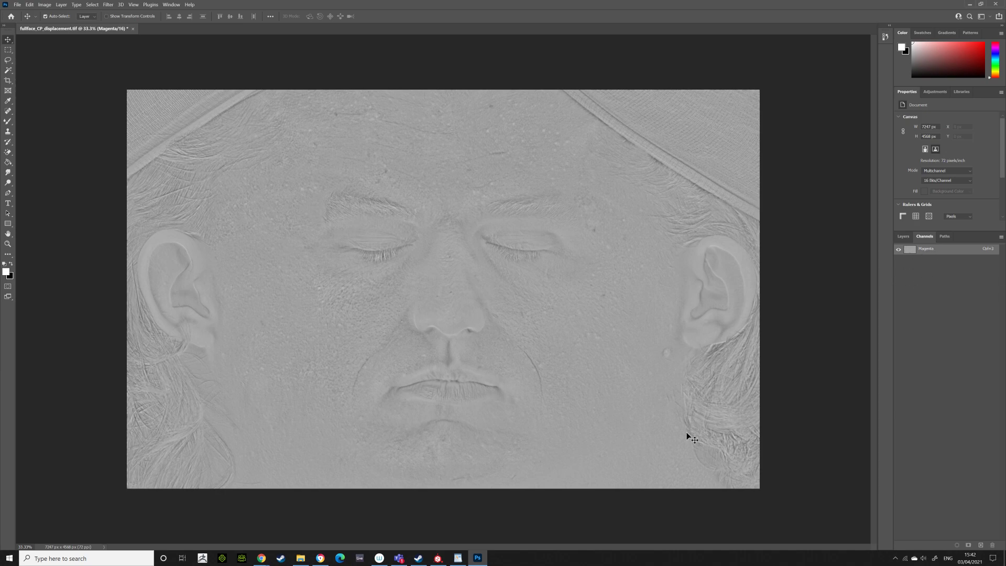
# Review the README setup instructions and return to the displacement map in Photoshop
pyautogui.click(458, 558)
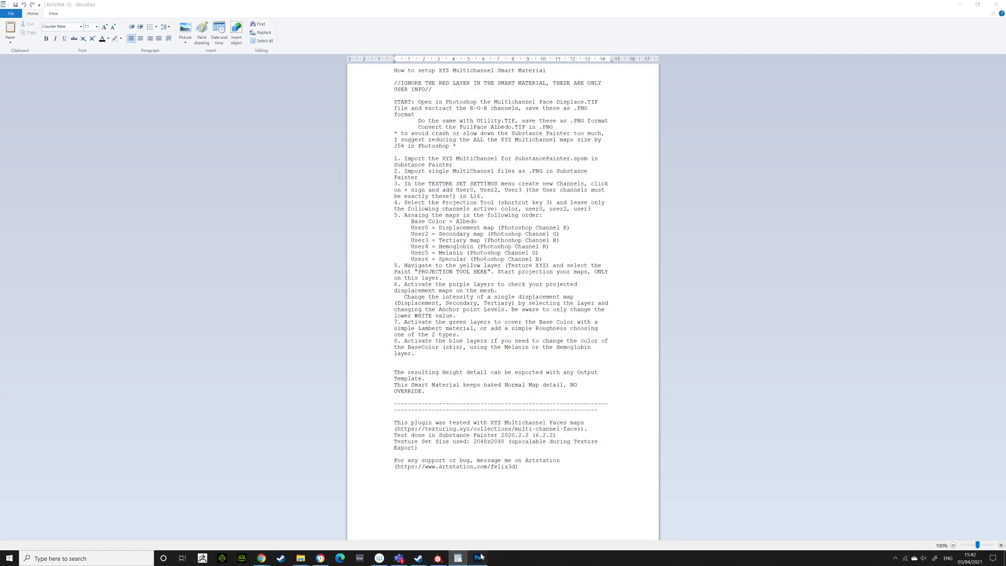
pyautogui.click(478, 557)
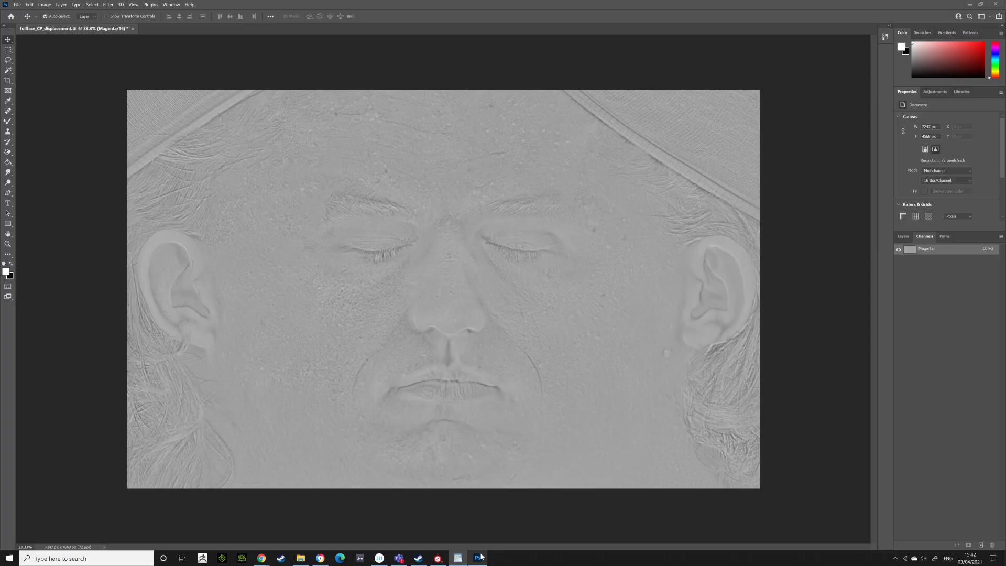
pyautogui.click(44, 4)
# Convert the Magenta channel to Grayscale and check the README's advice on map size
pyautogui.moveTo(48, 13)
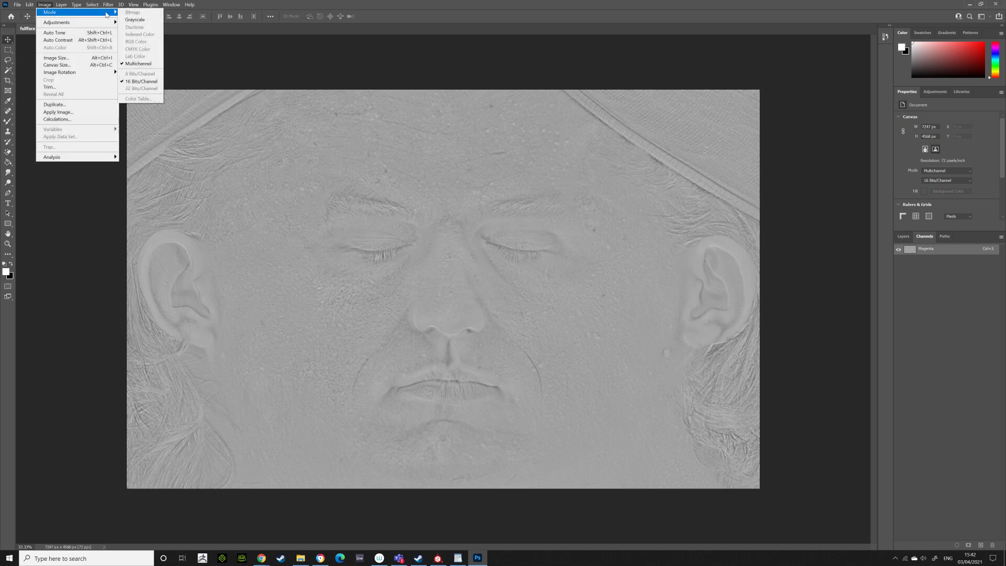
pyautogui.click(133, 20)
pyautogui.click(17, 4)
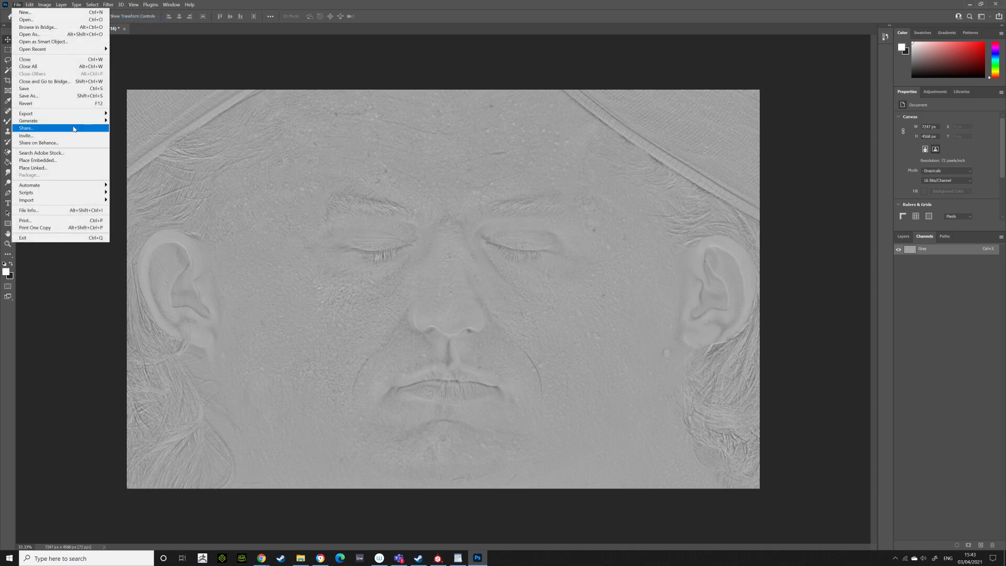
pyautogui.moveTo(76, 114)
pyautogui.click(150, 120)
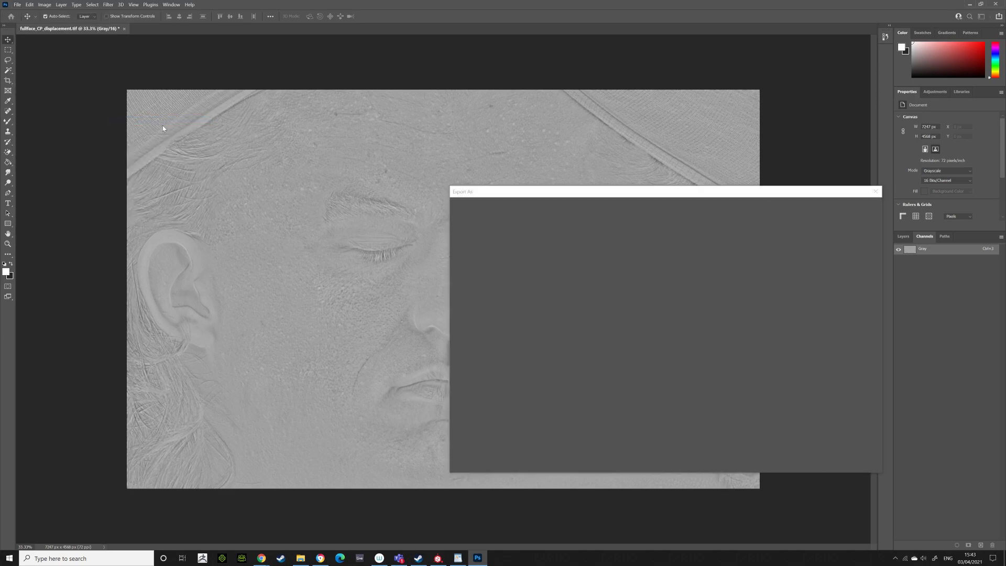
pyautogui.click(466, 559)
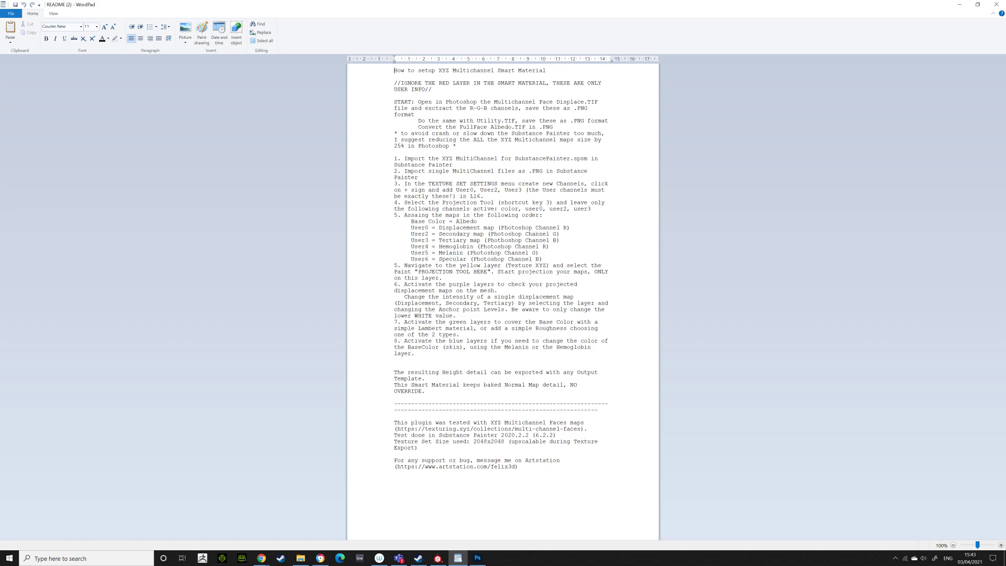
pyautogui.click(476, 557)
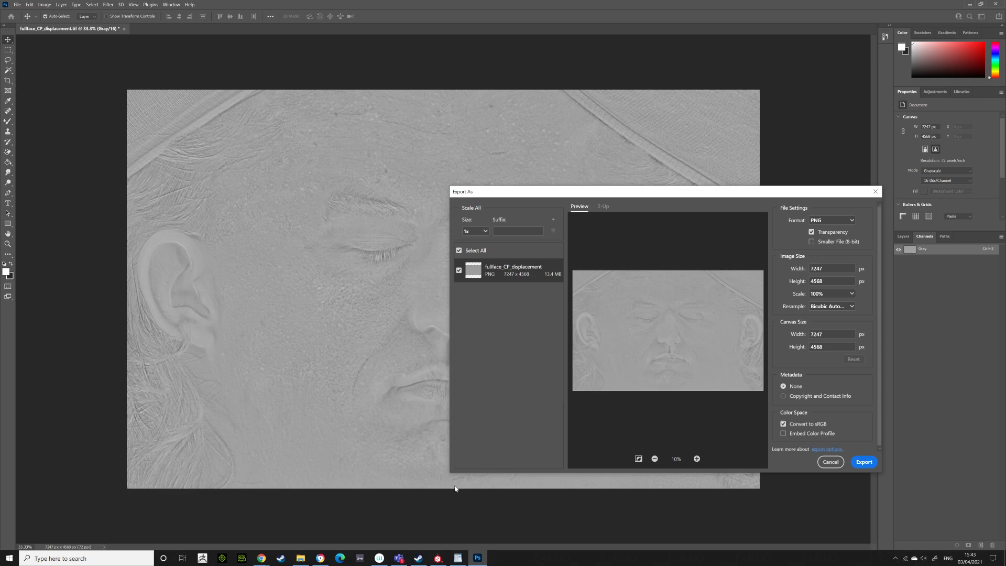
# Set the PNG export scale to 75%, giving 5435 × 3427 px
pyautogui.click(823, 294)
pyautogui.doubleClick(816, 293)
pyautogui.write('75')
pyautogui.click(869, 306)
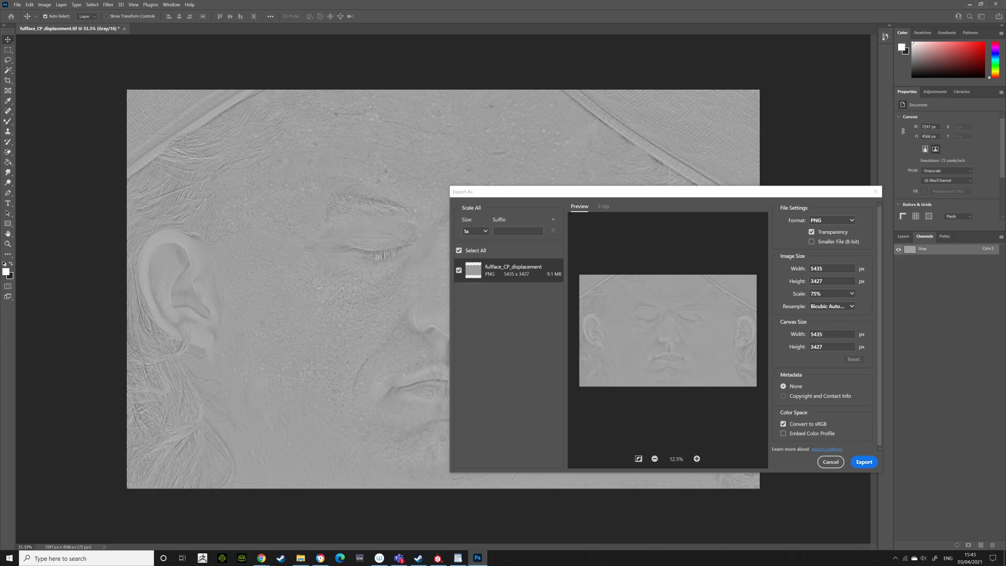
# Revert the map to RGB and delete the Green and Yellow channels, leaving Cyan
pyautogui.click(830, 462)
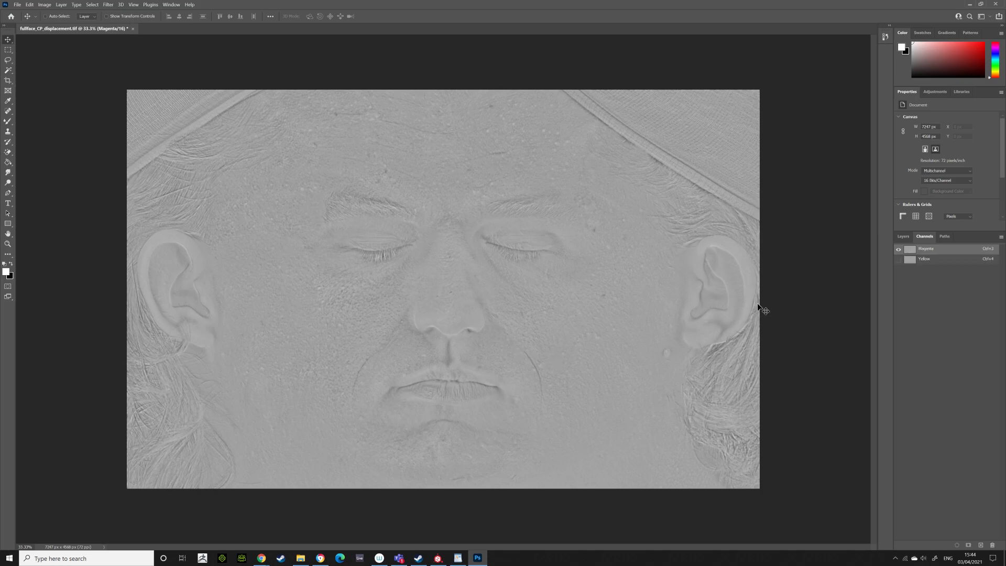
pyautogui.hotkey('ctrl', 'z')
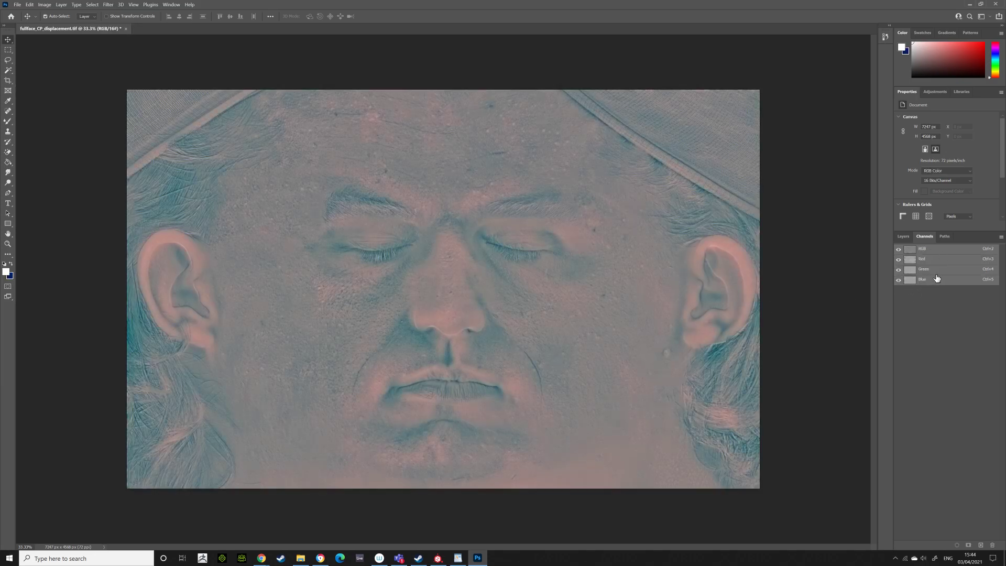
pyautogui.rightClick(932, 271)
pyautogui.click(945, 285)
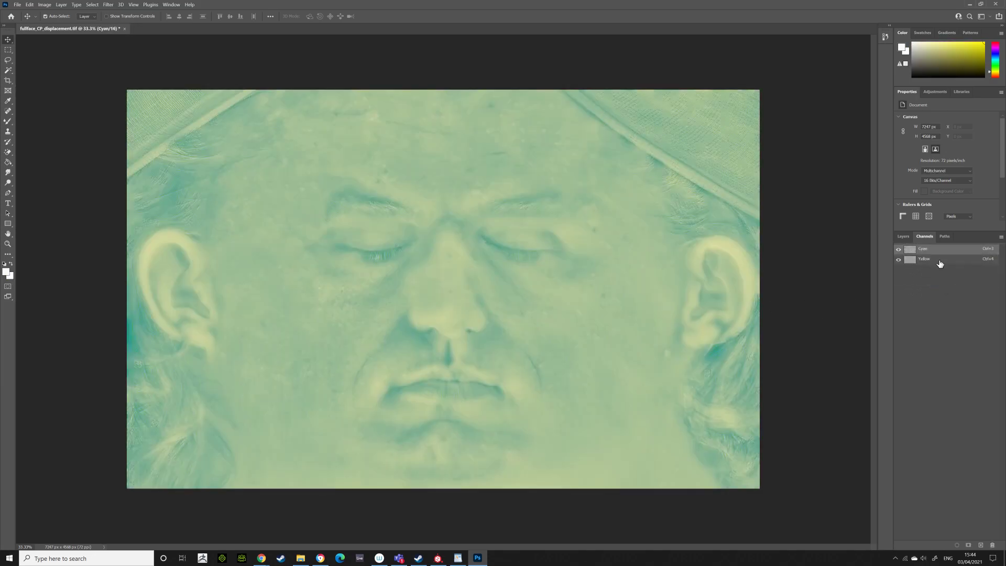
pyautogui.rightClick(937, 260)
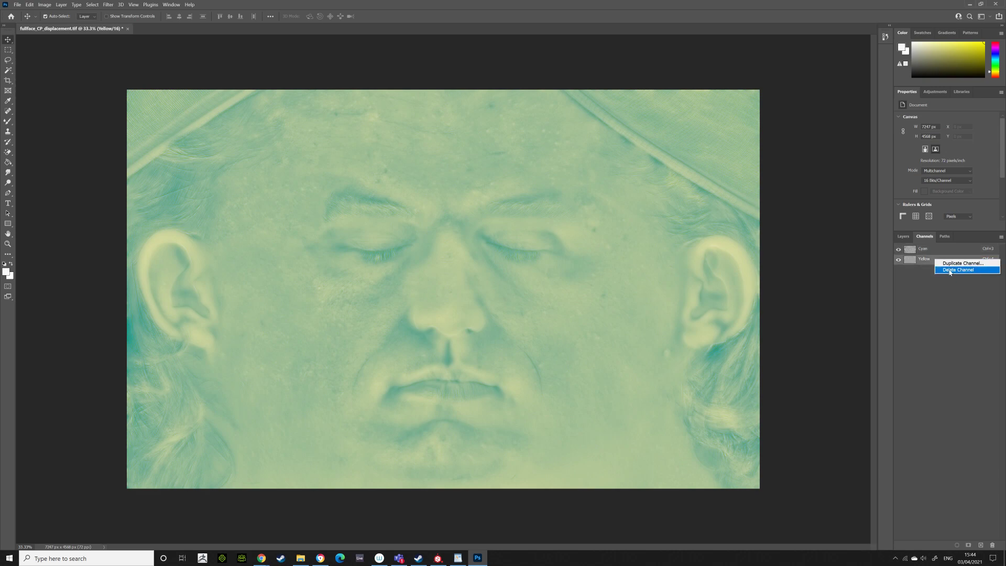
pyautogui.click(948, 270)
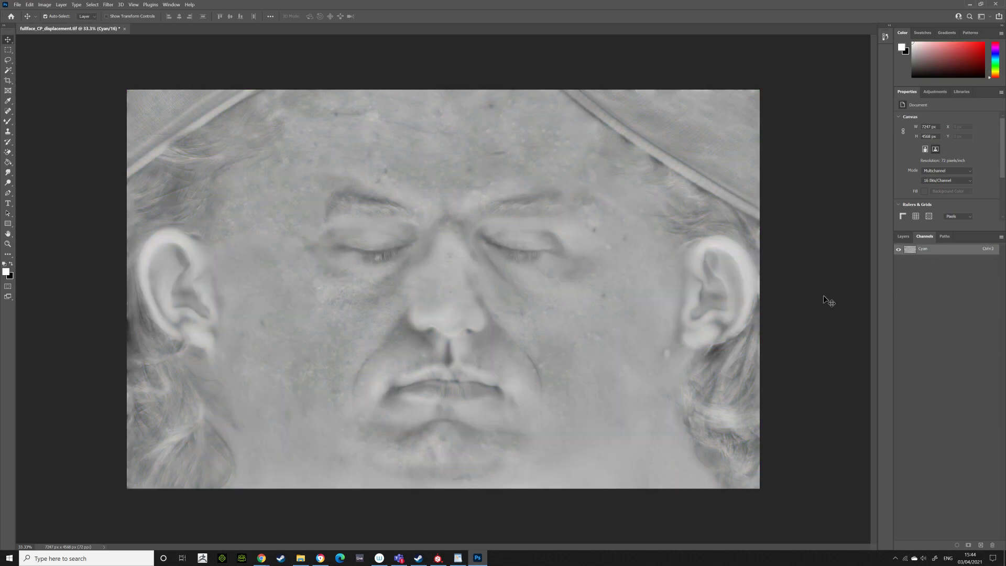
# Convert the Cyan channel to Grayscale and bring up Export As at 75%
pyautogui.click(44, 4)
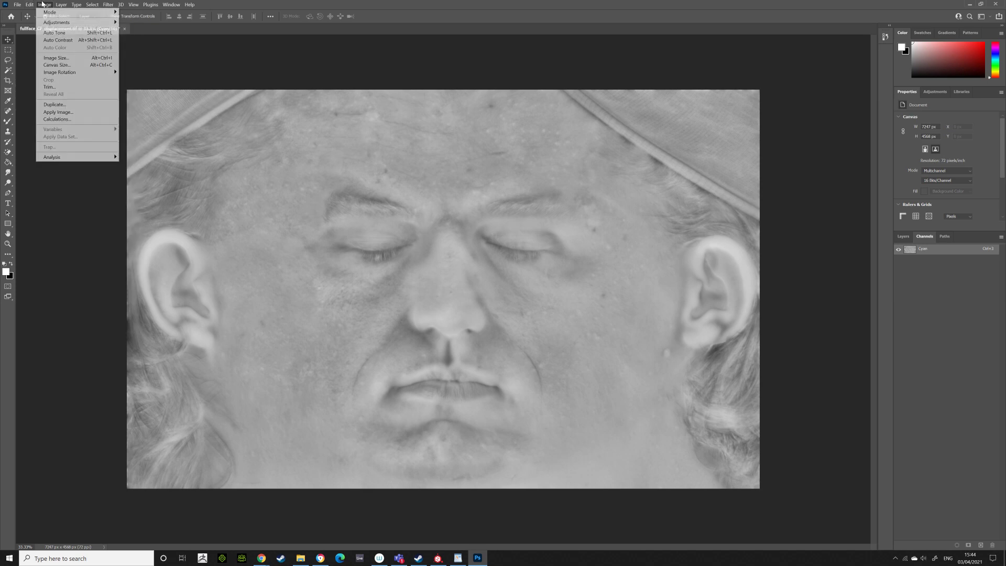
pyautogui.moveTo(50, 12)
pyautogui.click(133, 22)
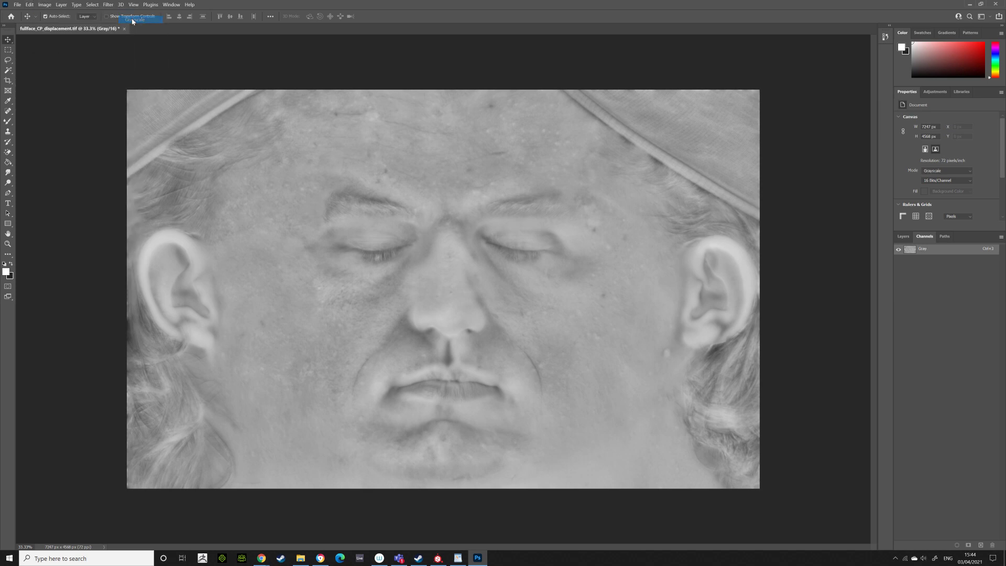
pyautogui.click(30, 4)
pyautogui.moveTo(17, 5)
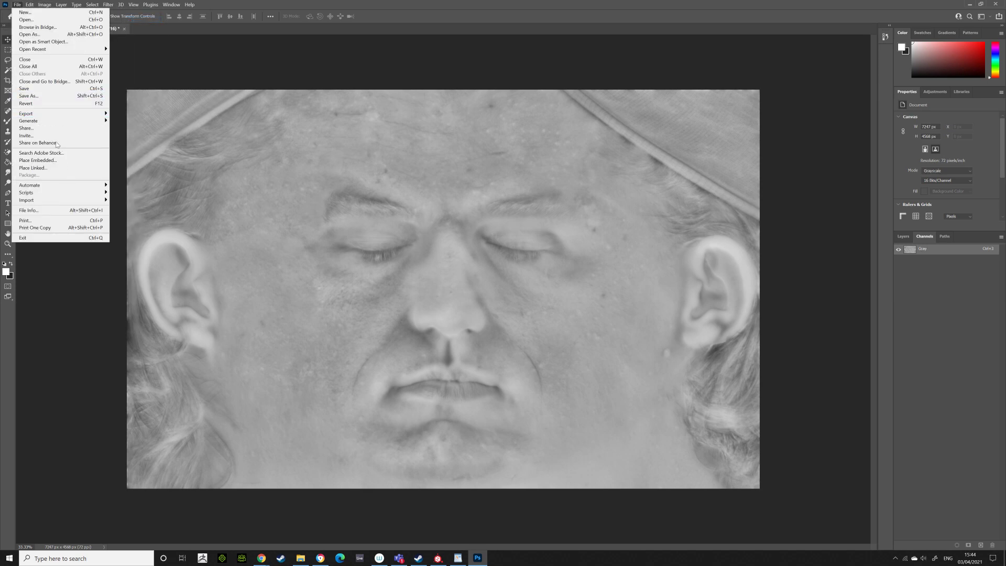
pyautogui.moveTo(32, 113)
pyautogui.click(142, 116)
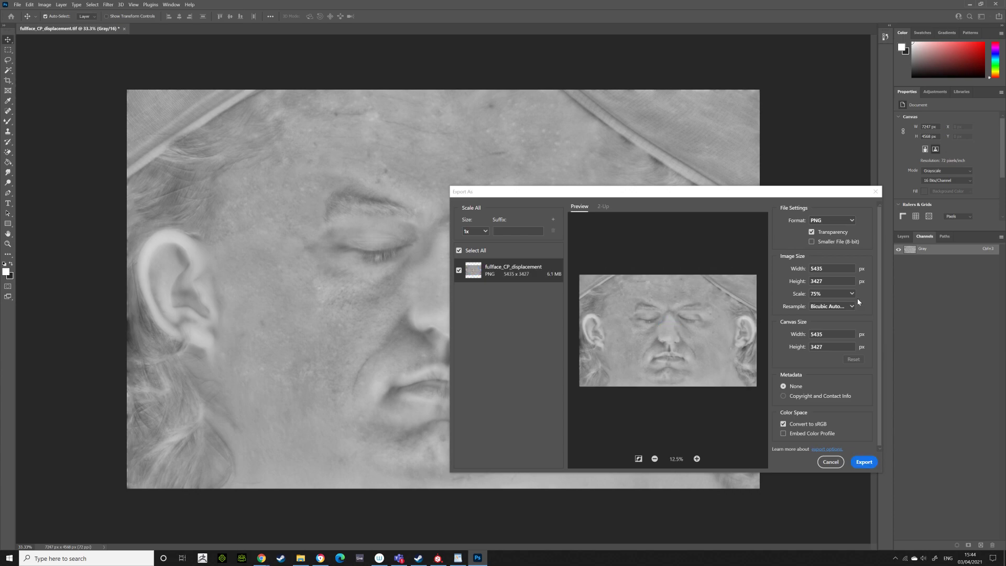
# Export the Cyan map as a scaled PNG and check the README
pyautogui.click(830, 461)
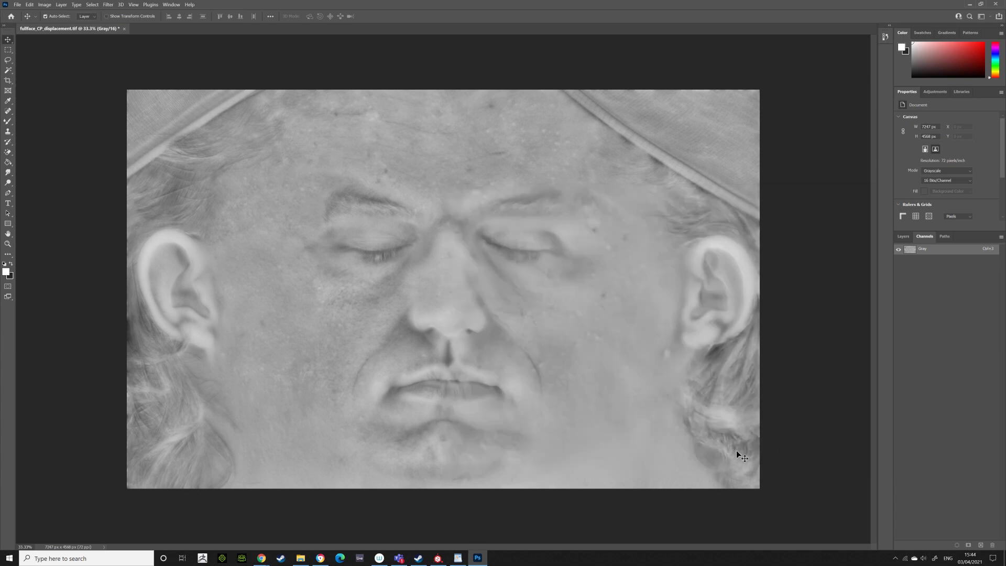
pyautogui.click(458, 558)
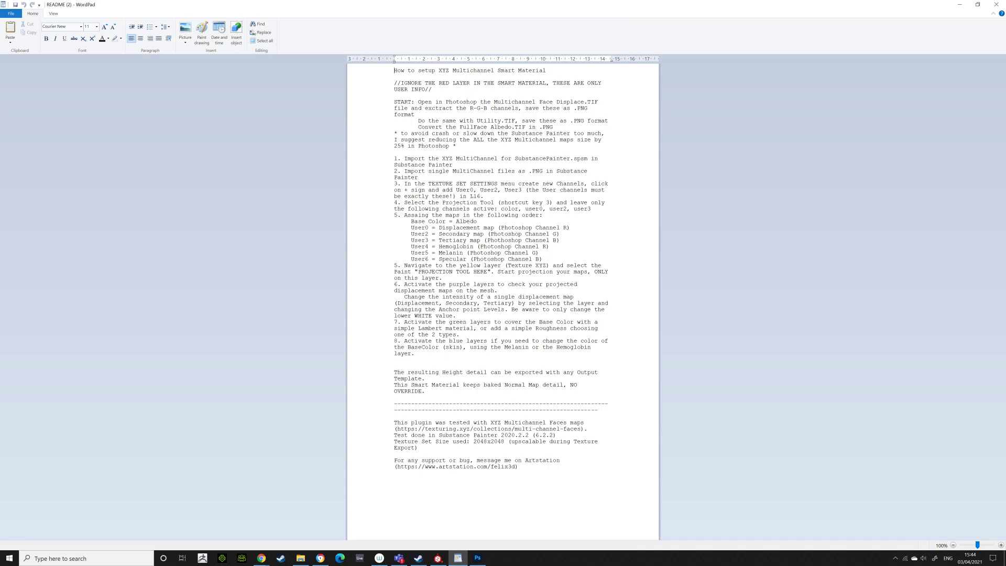
pyautogui.click(478, 557)
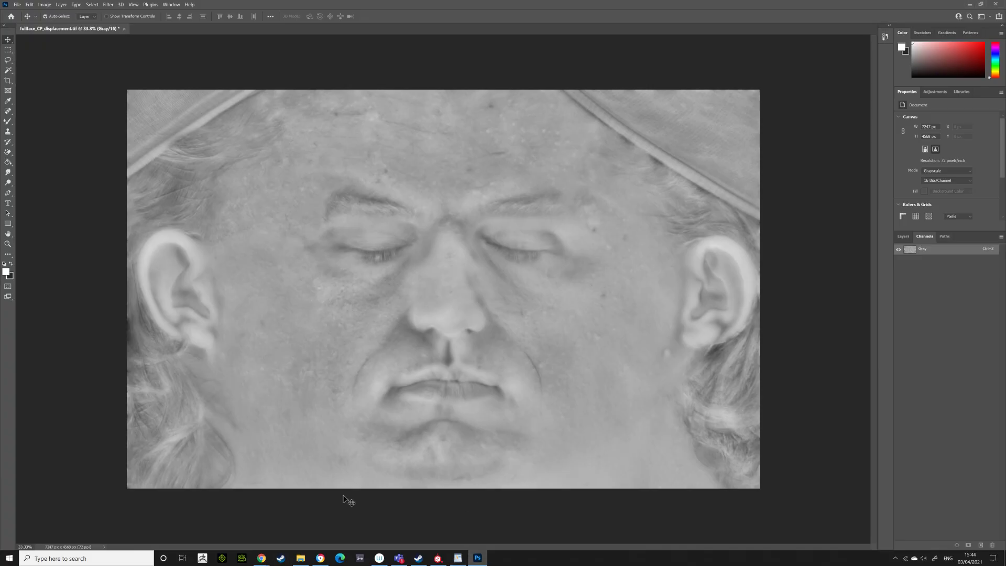
# Place fullface_CP_utility into the document and delete the original Background layer
pyautogui.click(300, 558)
pyautogui.moveTo(186, 321); pyautogui.dragTo(524, 288)
pyautogui.click(940, 296)
pyautogui.press('Delete')
# Inspect the Red, Green and Blue channels one at a time
pyautogui.click(925, 237)
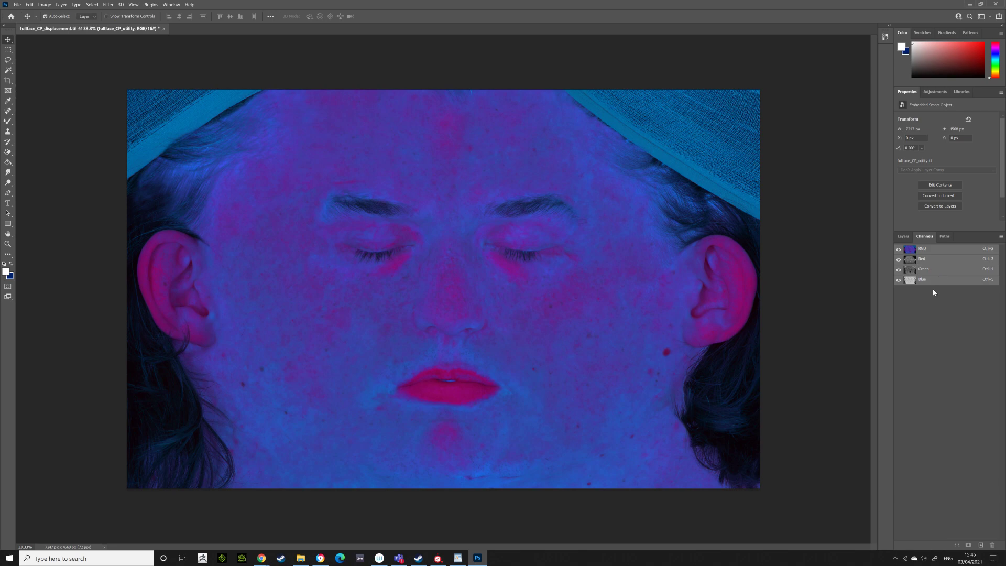
pyautogui.click(936, 261)
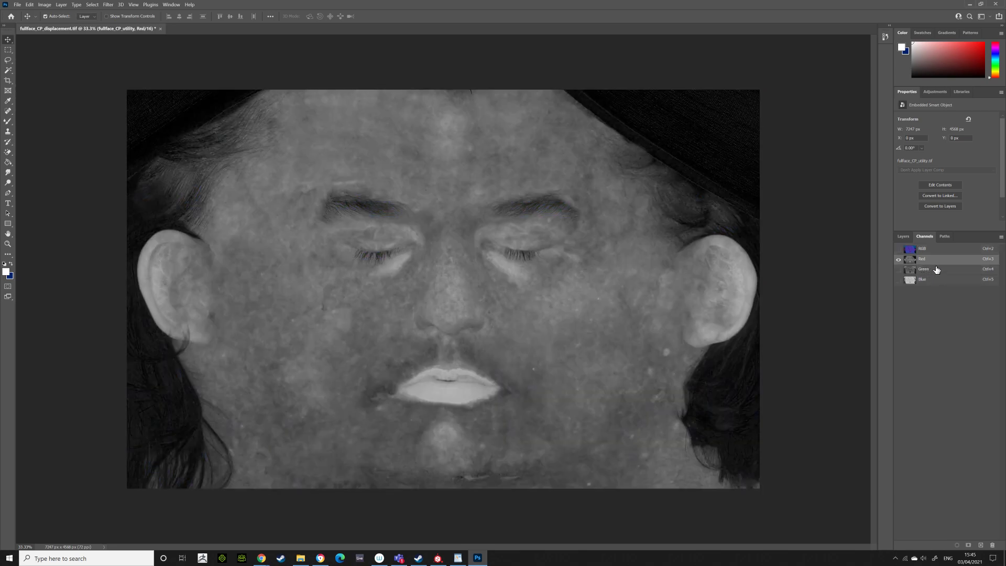
pyautogui.click(931, 270)
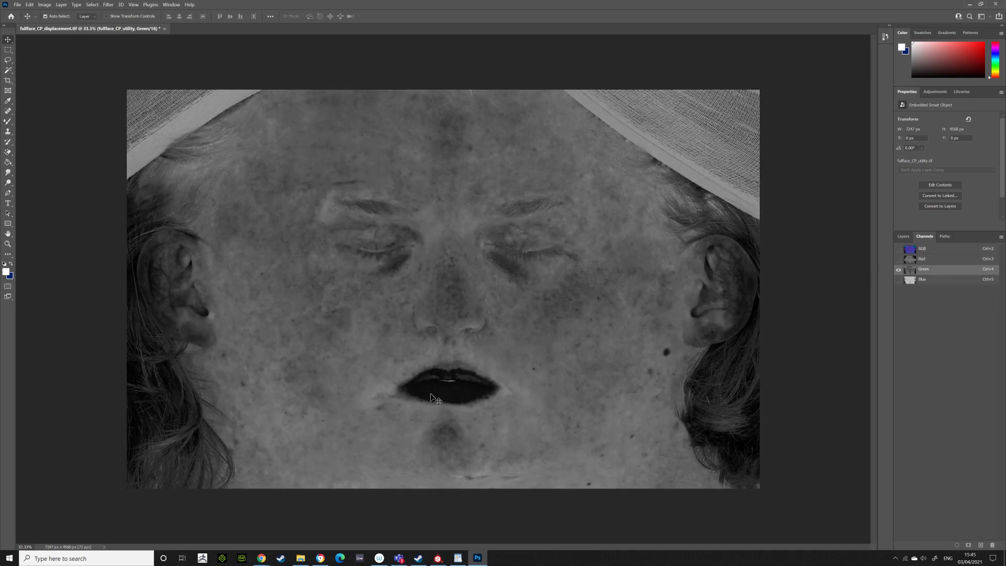
pyautogui.click(959, 283)
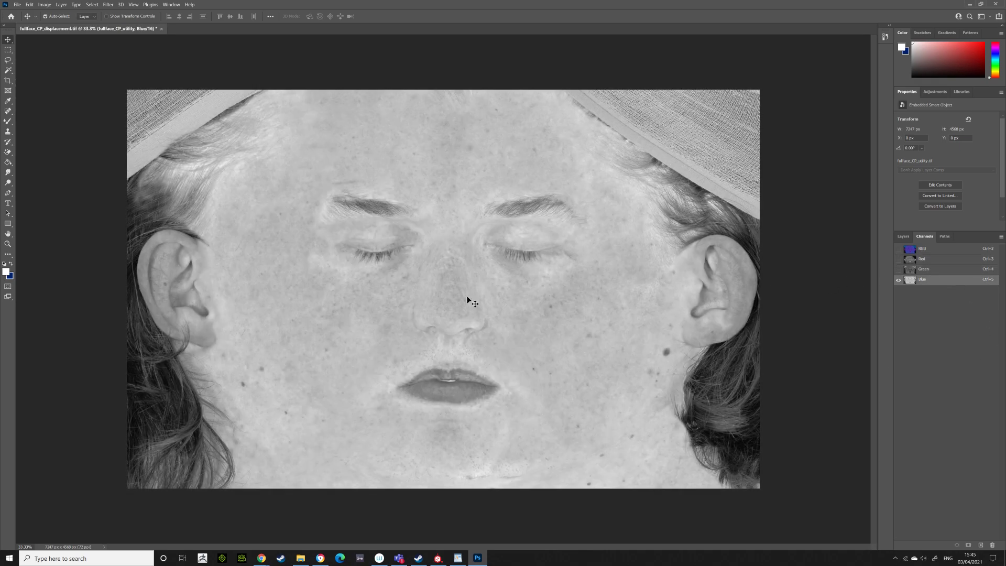
# Undo a first Red-channel deletion, then flatten the utility image into one layer
pyautogui.click(952, 261)
pyautogui.rightClick(952, 268)
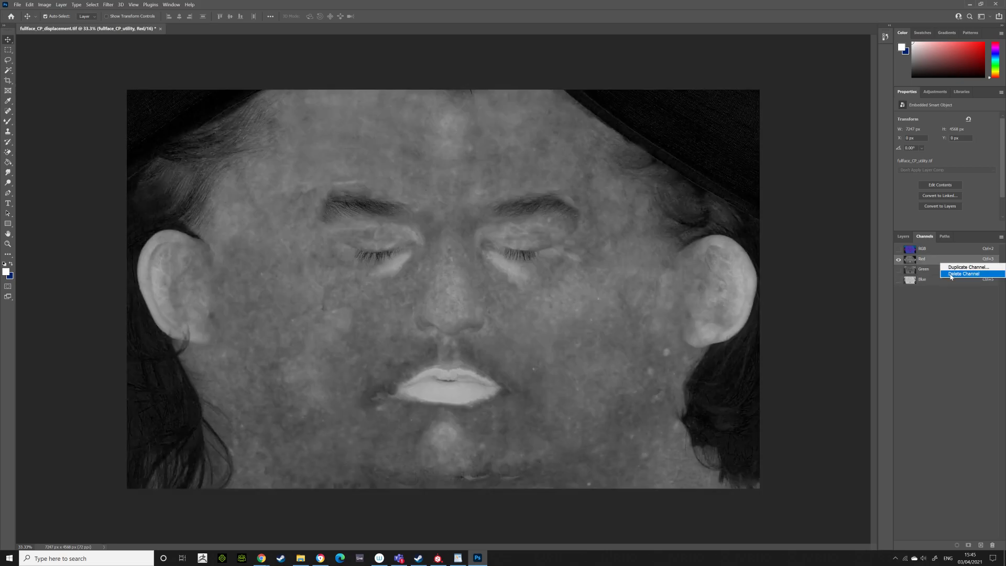
pyautogui.click(969, 275)
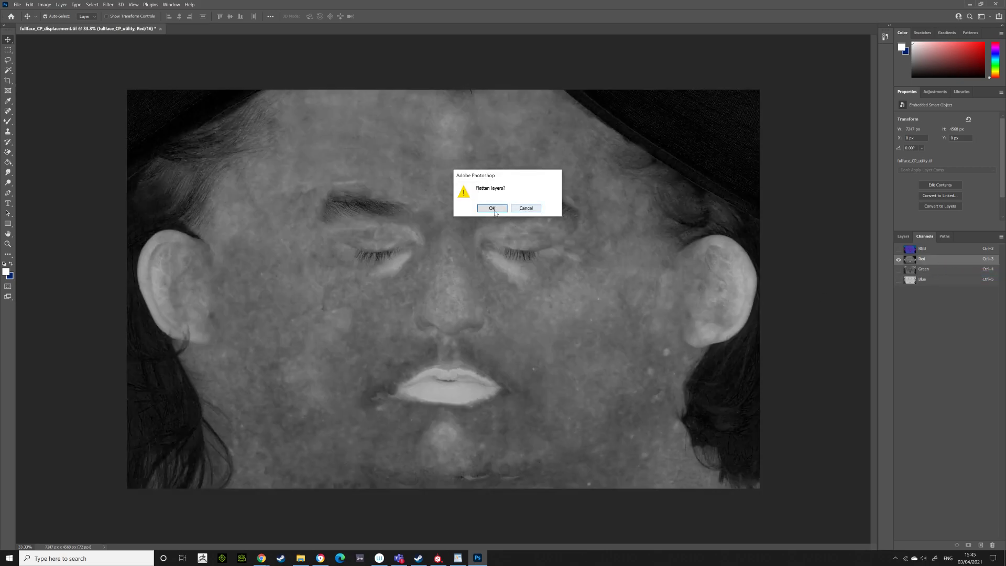
pyautogui.click(492, 208)
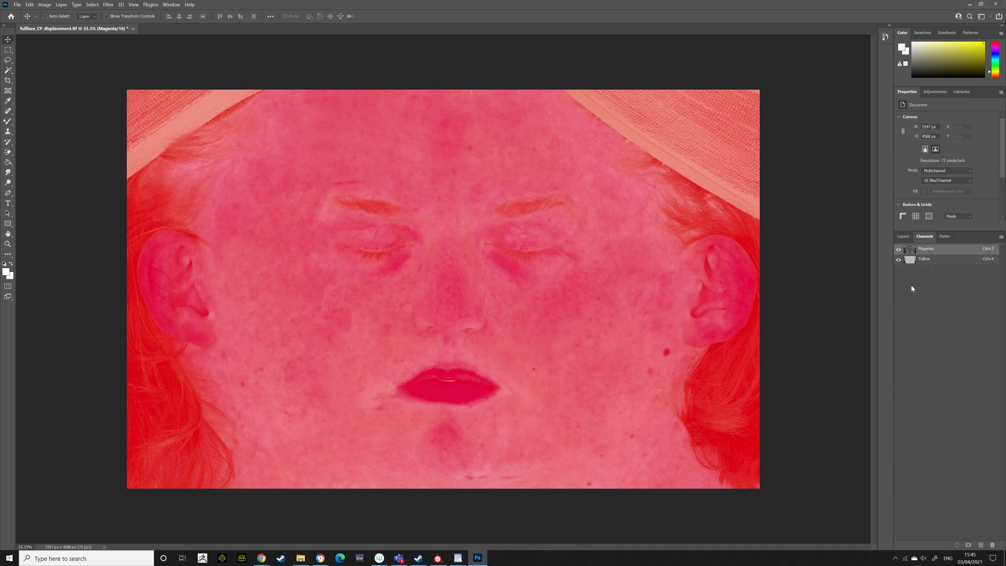
pyautogui.hotkey('ctrl', 'z')
pyautogui.hotkey('ctrl', 'z')
pyautogui.rightClick(936, 290)
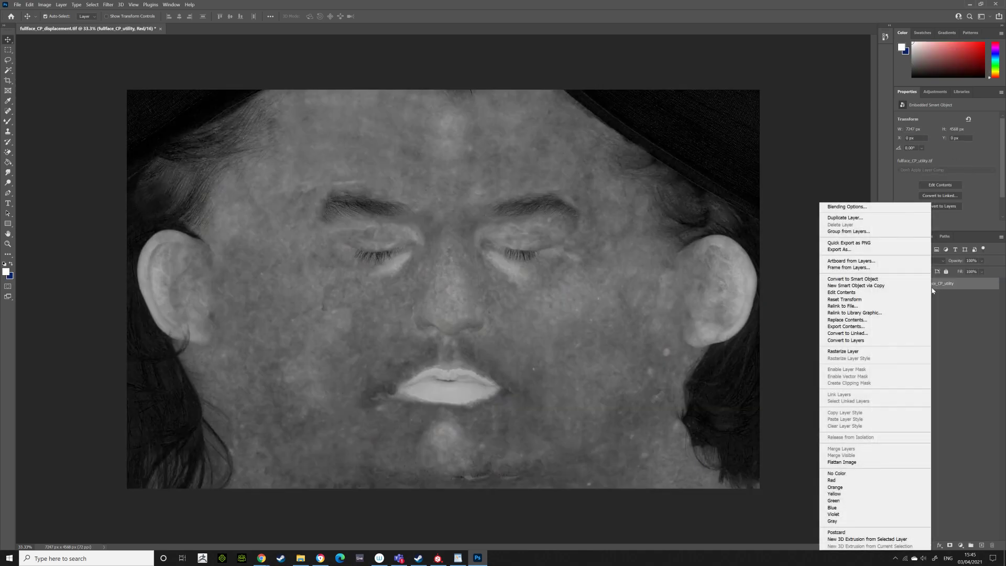
pyautogui.click(862, 461)
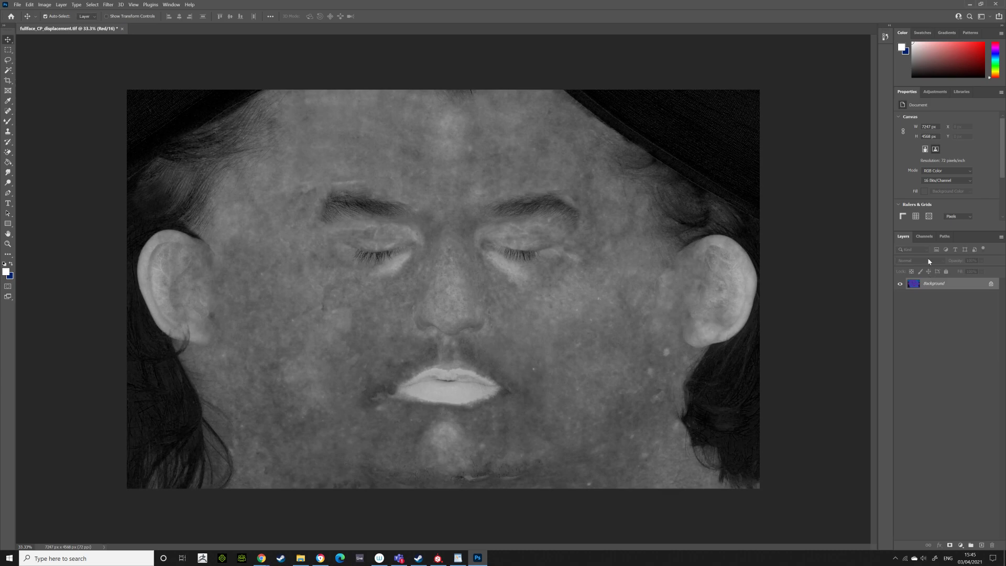
# Delete the Red and Magenta channels so only Yellow remains, then check the README
pyautogui.click(931, 238)
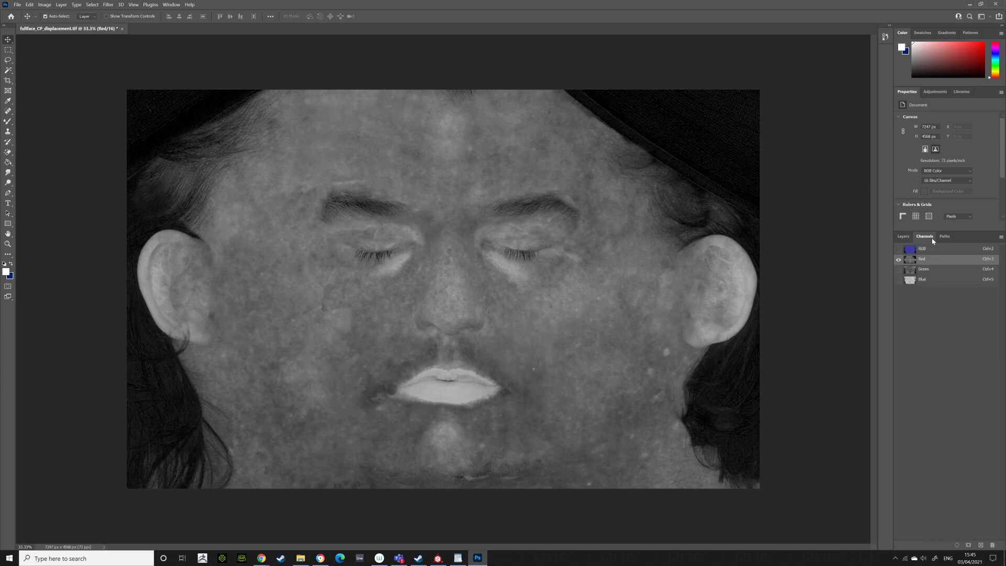
pyautogui.rightClick(946, 262)
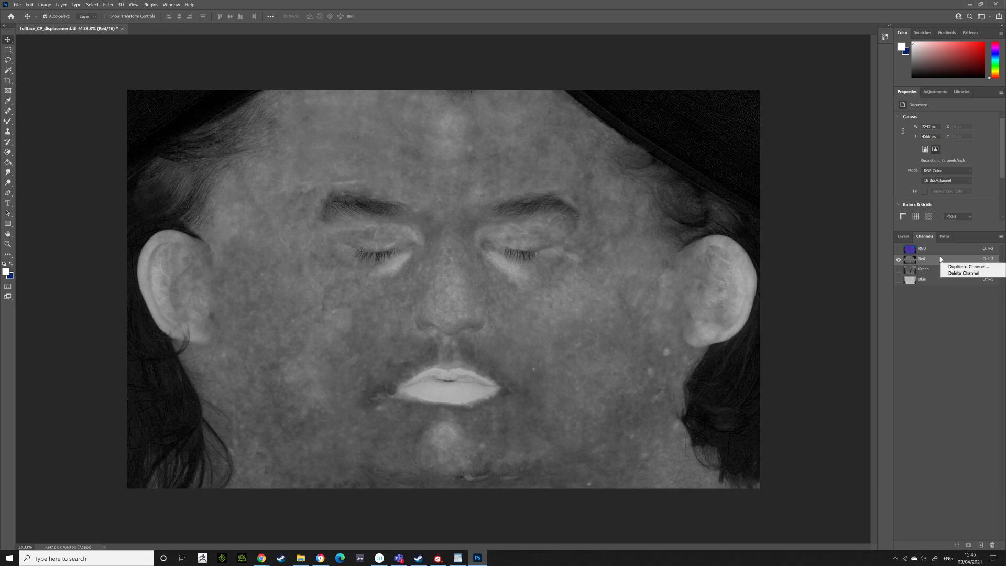
pyautogui.click(963, 268)
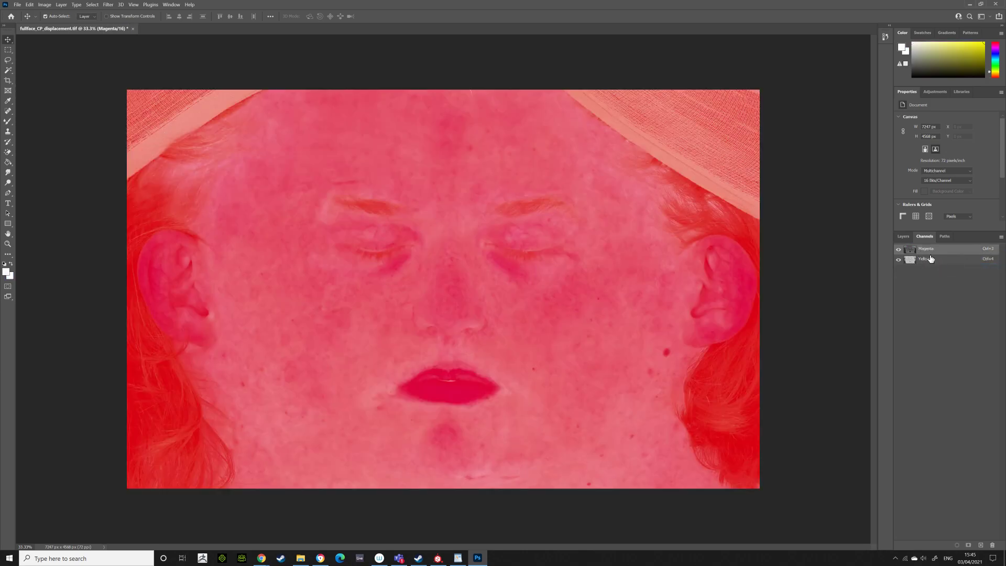
pyautogui.rightClick(929, 252)
pyautogui.click(940, 263)
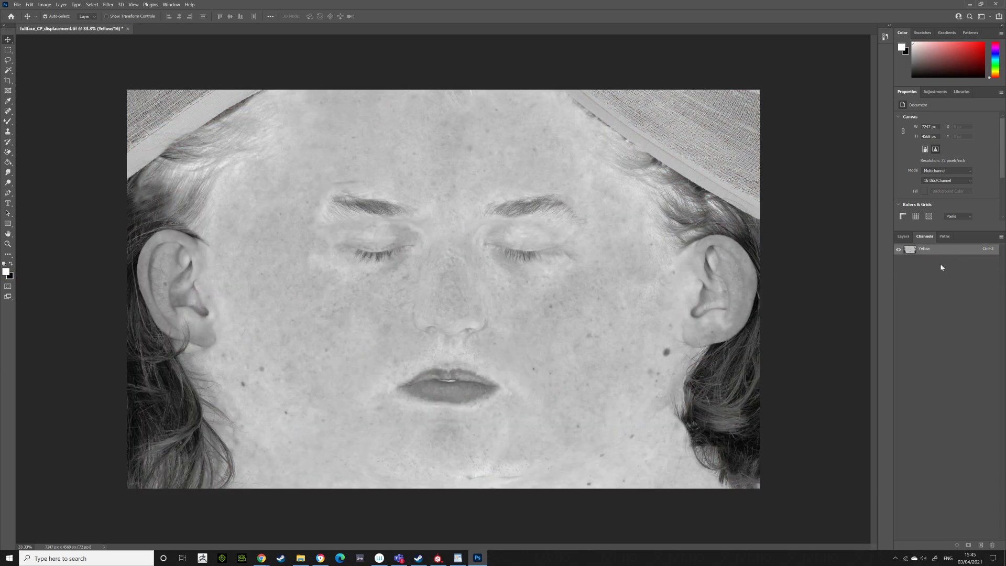
pyautogui.click(458, 557)
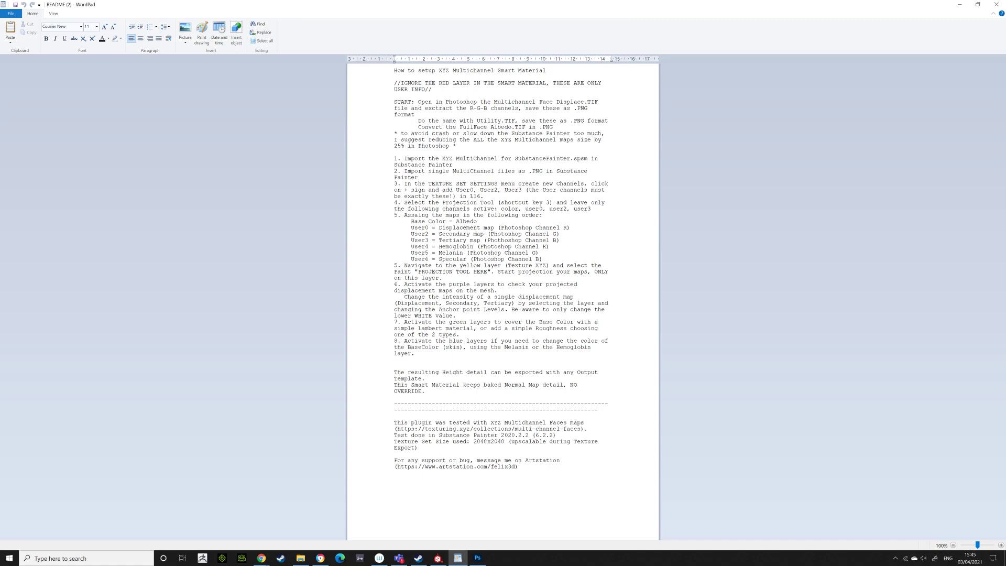
# Undo the single-channel image back to the full RGB utility map
pyautogui.hotkey('alt', 'Tab')
pyautogui.click(61, 4)
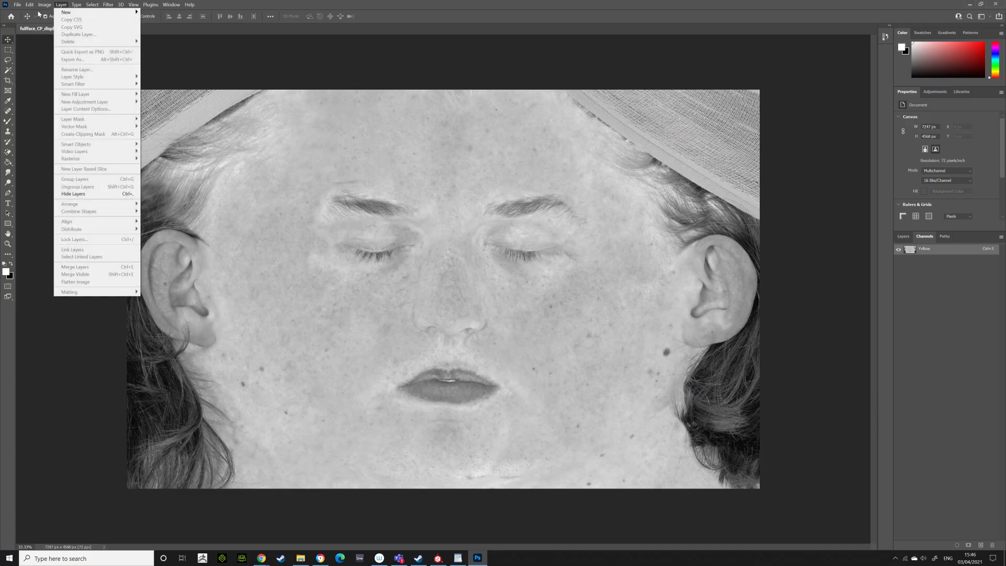
pyautogui.moveTo(113, 13)
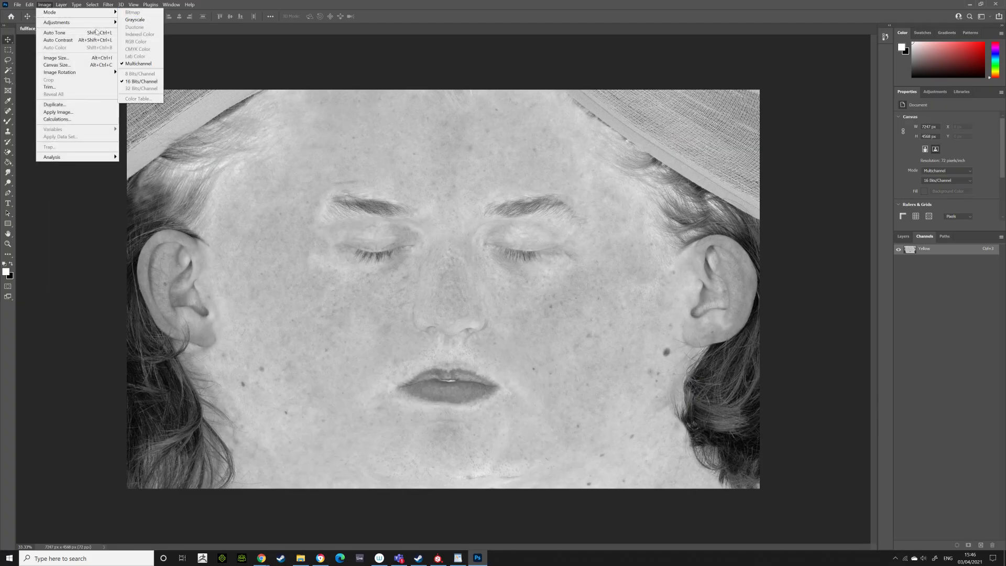
pyautogui.click(318, 91)
pyautogui.hotkey('ctrl', 'z')
pyautogui.hotkey('ctrl', 'z')
# Delete the Red and Yellow channels to test a Magenta-only map against the README
pyautogui.click(941, 261)
pyautogui.rightClick(941, 261)
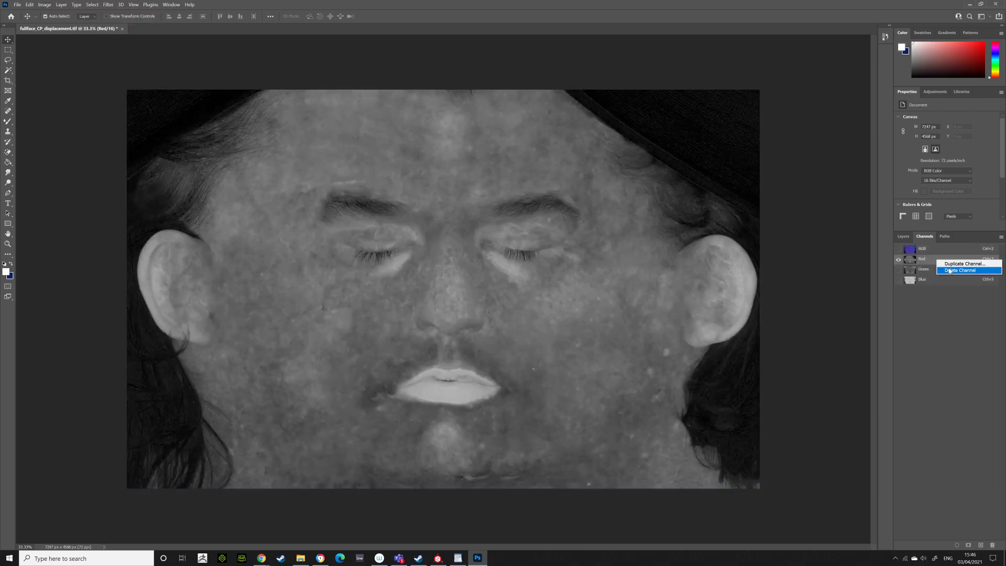
pyautogui.click(959, 269)
pyautogui.rightClick(938, 260)
pyautogui.click(959, 270)
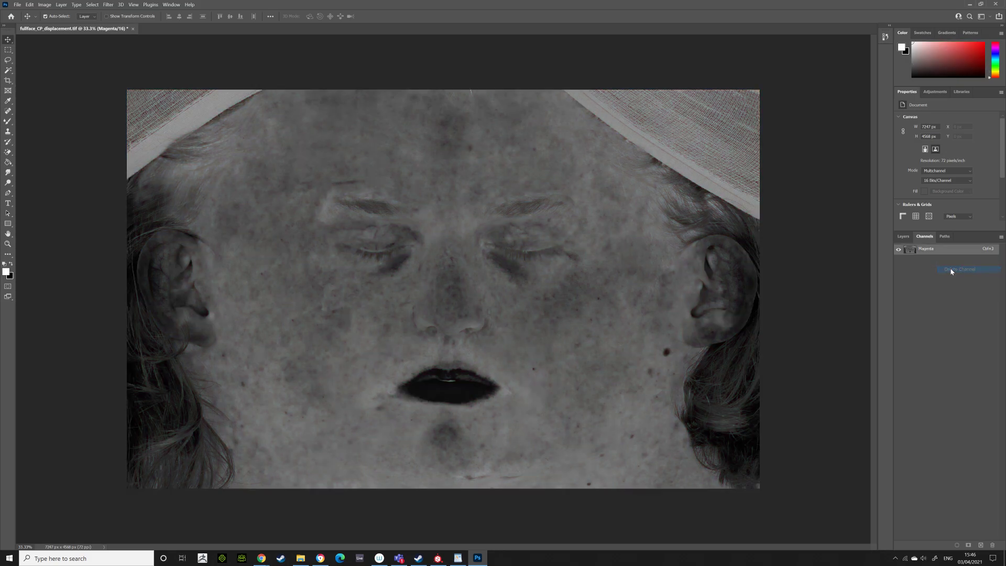
pyautogui.click(457, 555)
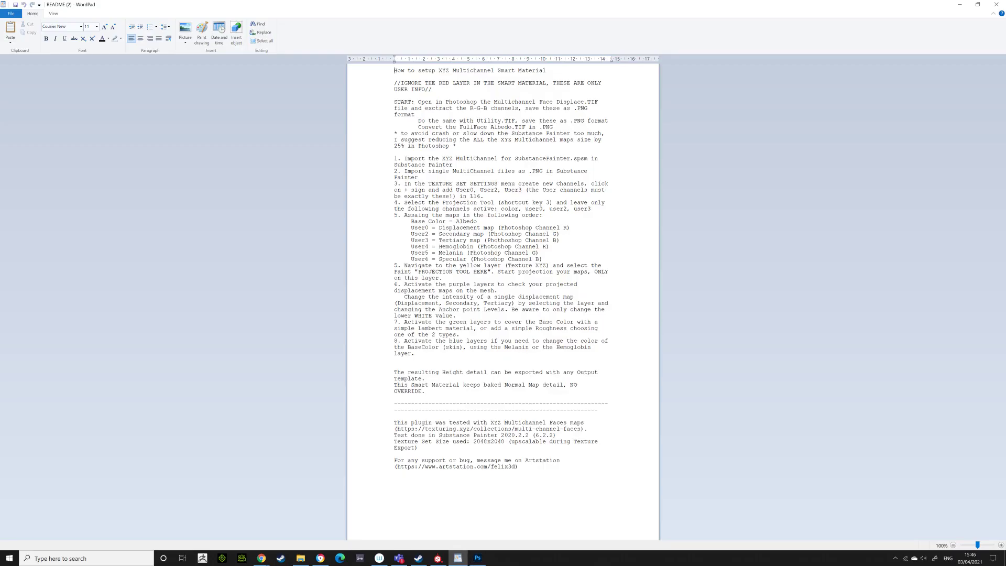
pyautogui.click(477, 557)
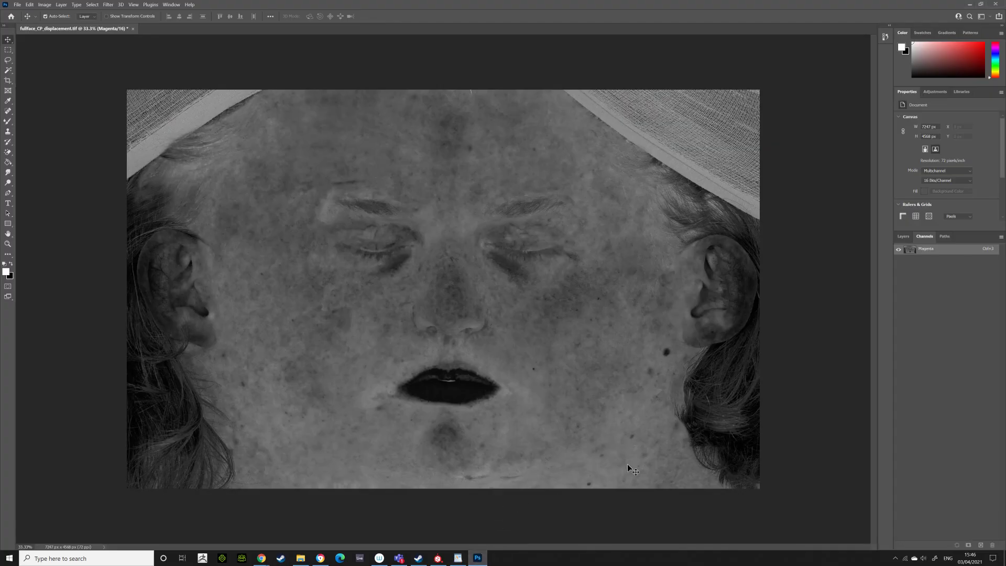
# Step back in History to the Cyan-only version and compare it with the README
pyautogui.click(44, 4)
pyautogui.click(943, 360)
pyautogui.hotkey('ctrl', 'z')
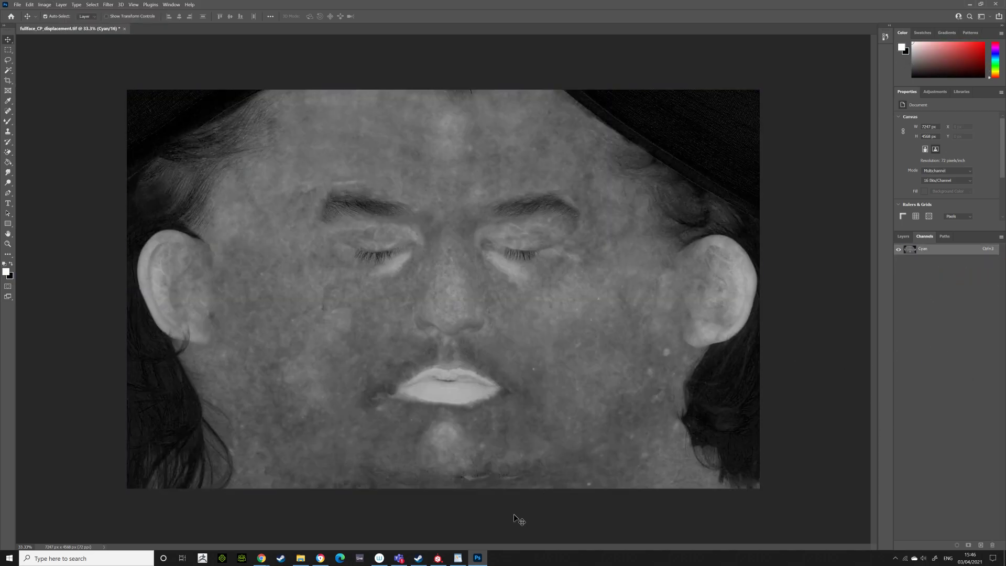
pyautogui.click(458, 558)
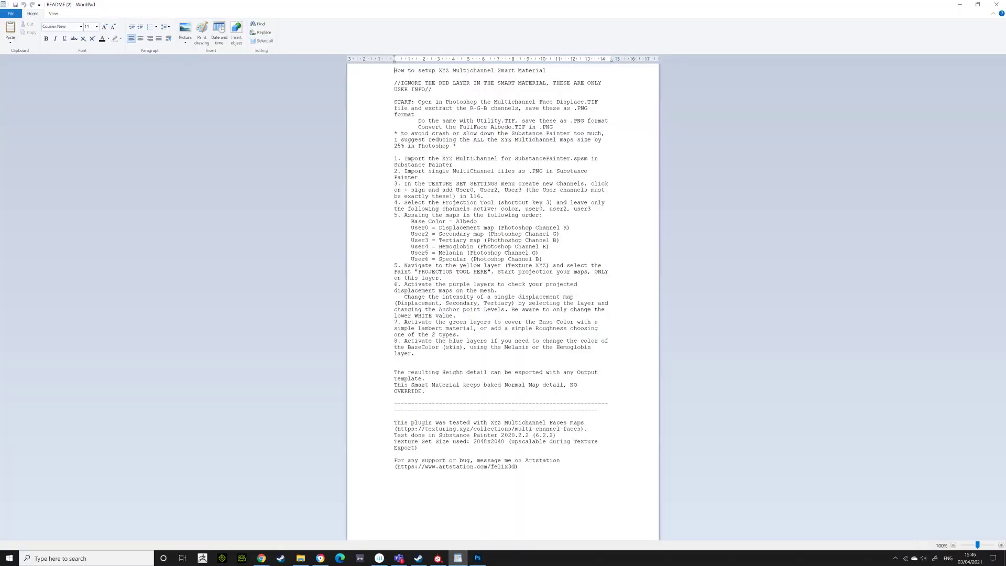
pyautogui.click(478, 558)
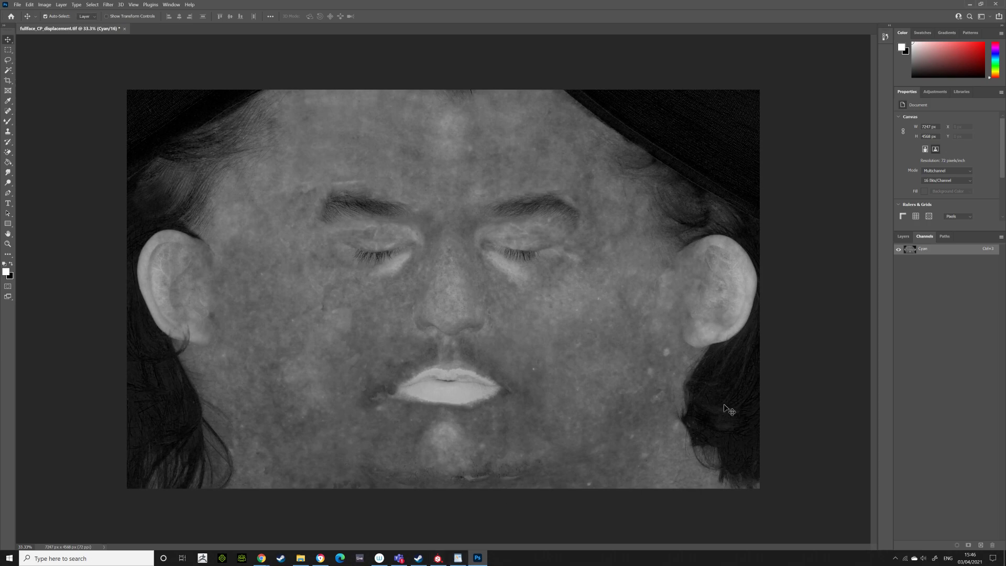
pyautogui.click(20, 4)
pyautogui.click(276, 82)
# Locate face_RAW_albedo in the fullface folder and undo the document back to RGB
pyautogui.click(300, 558)
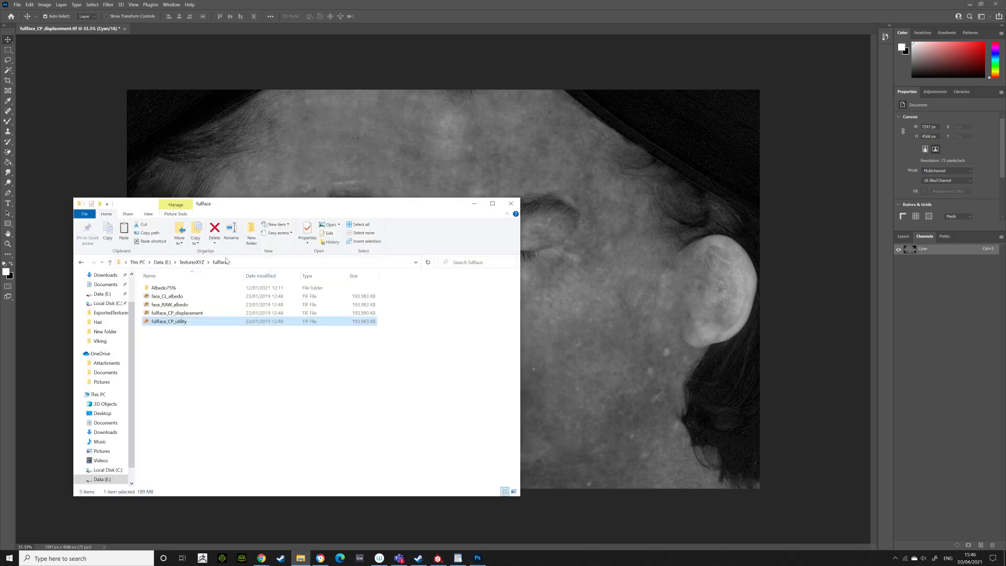
pyautogui.click(194, 305)
pyautogui.click(576, 355)
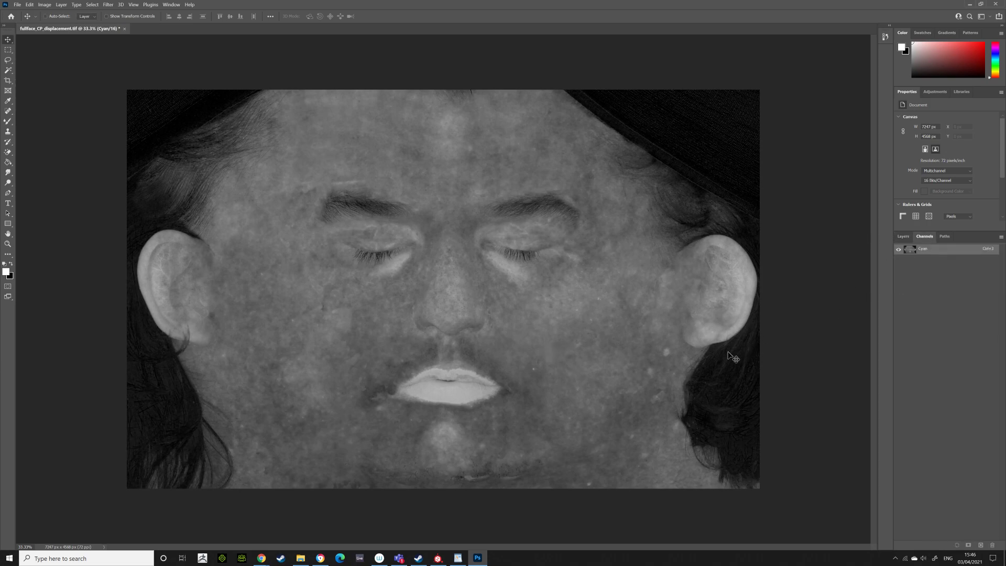
pyautogui.hotkey('ctrl', 'z')
# Place face_RAW_albedo on the canvas, commit it, and flatten it to one Background layer
pyautogui.click(301, 558)
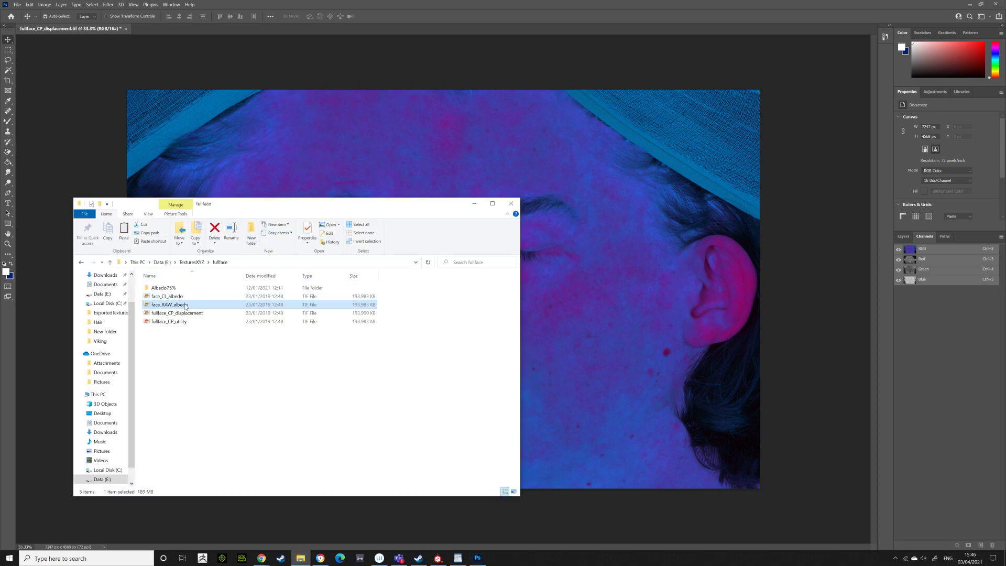
pyautogui.moveTo(185, 306); pyautogui.dragTo(582, 322)
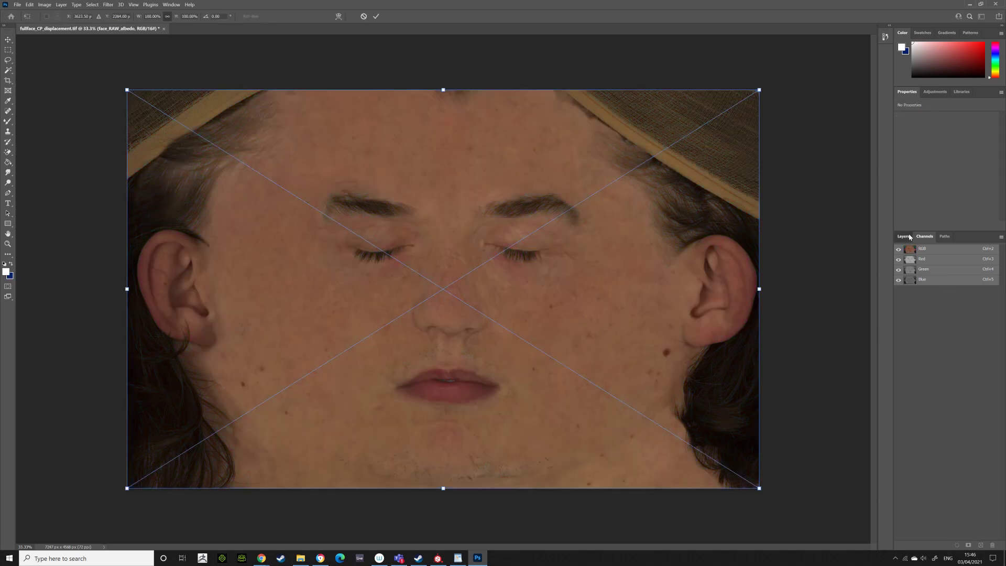
pyautogui.click(909, 236)
pyautogui.press('Return')
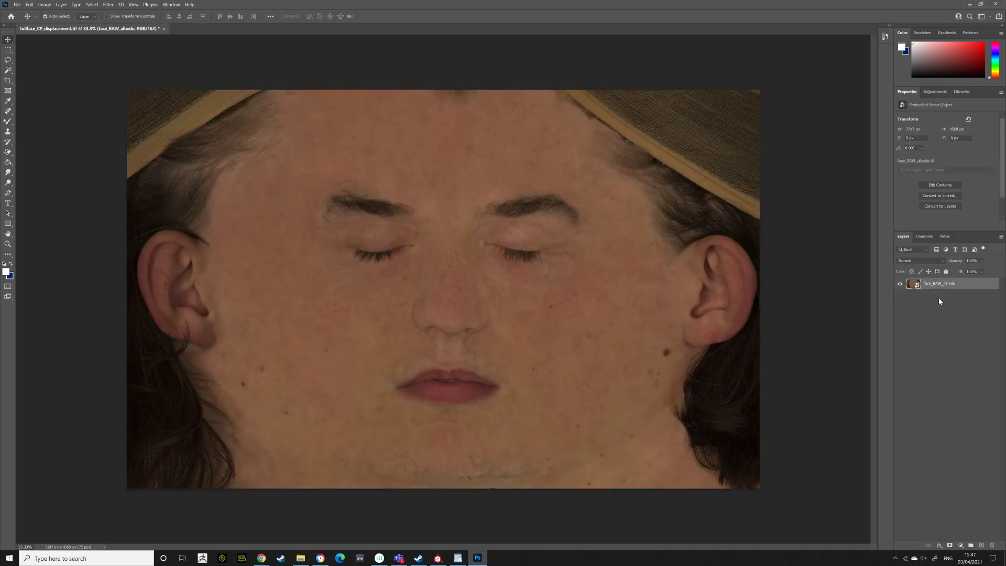
pyautogui.rightClick(947, 283)
pyautogui.click(879, 462)
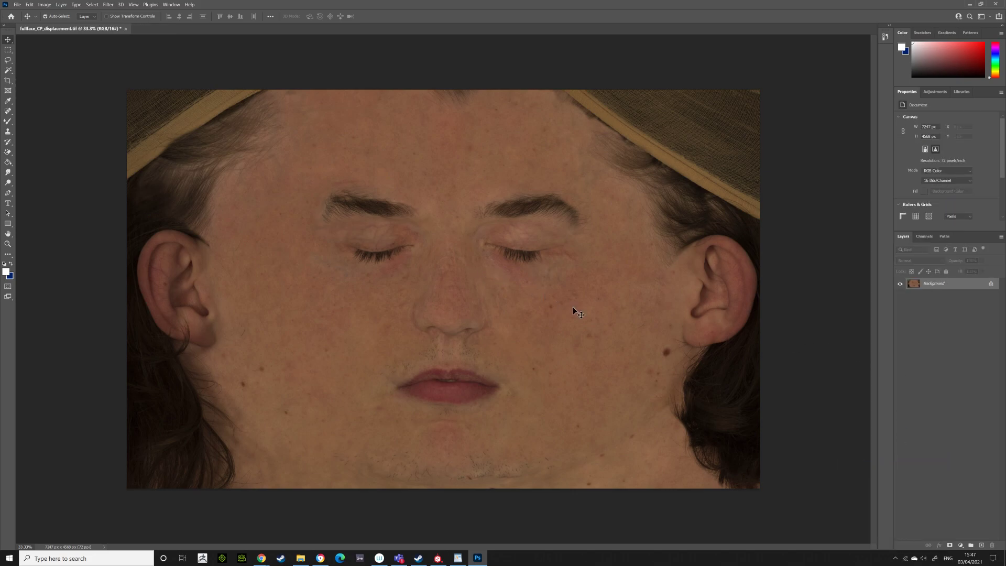
# Open Export As for the albedo image as a PNG with Scale at 75%
pyautogui.click(18, 4)
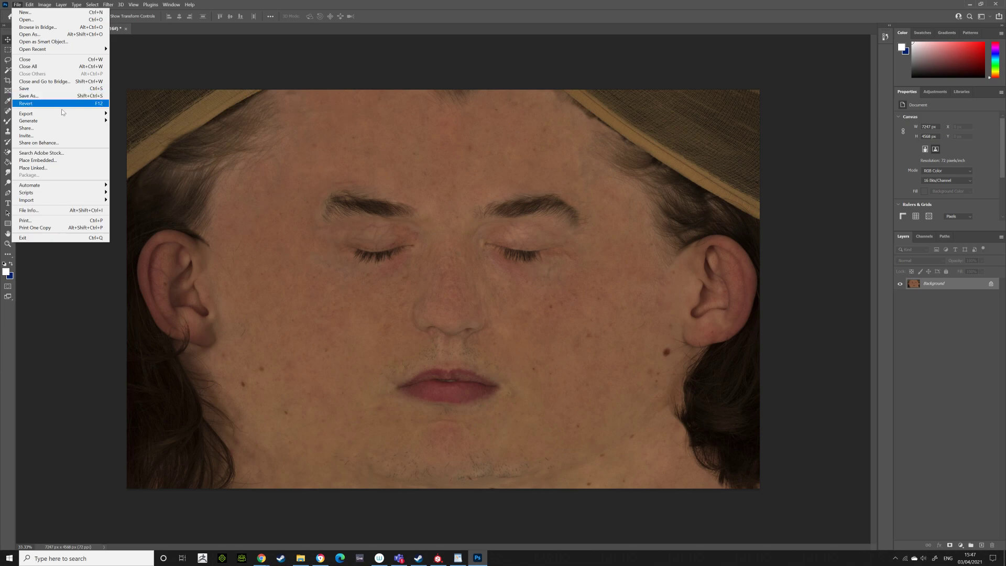
pyautogui.moveTo(65, 114)
pyautogui.click(142, 123)
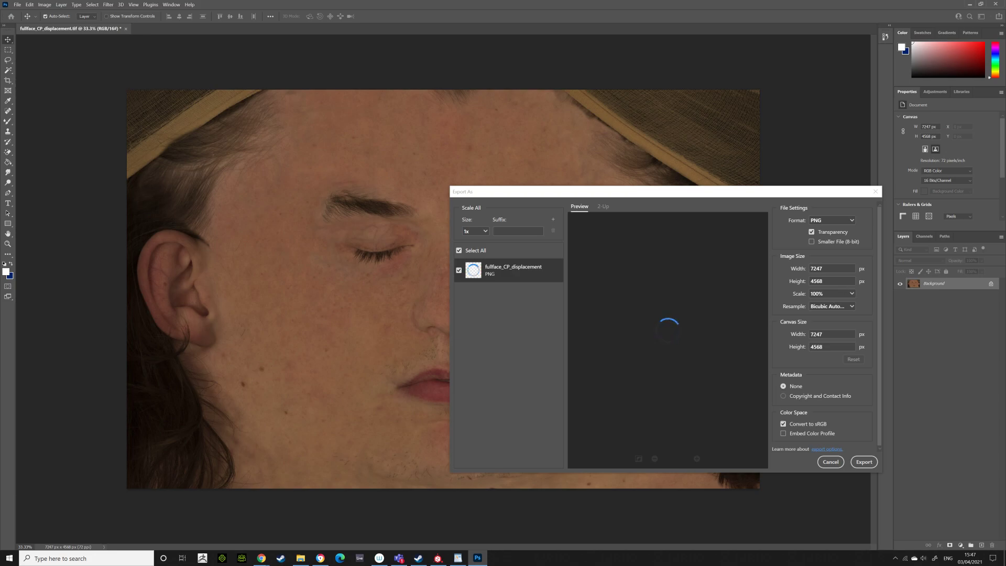
pyautogui.scroll(1, 825, 297)
# Close the export settings and browse the Albedo75% and XYZ Textures folders
pyautogui.click(830, 462)
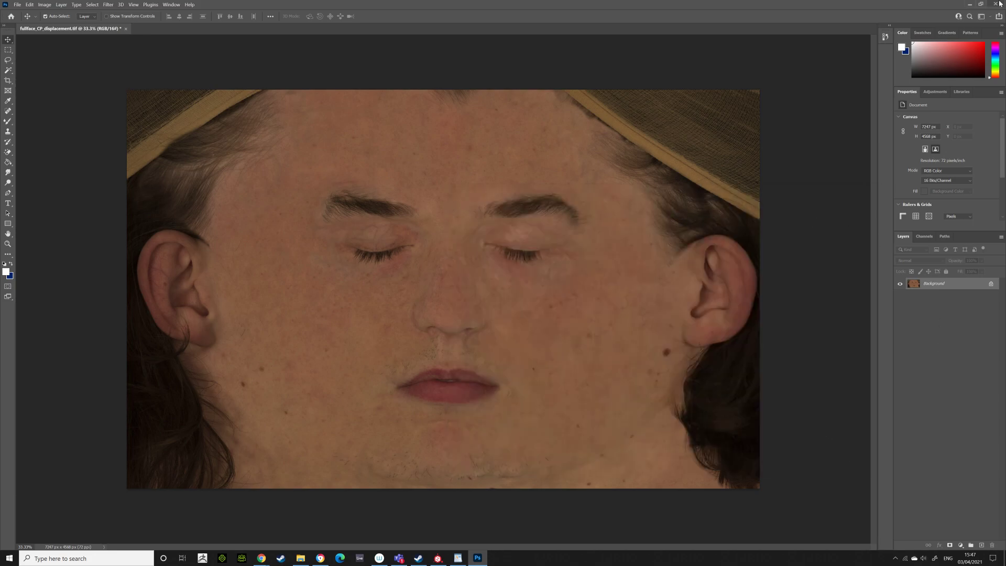
pyautogui.click(300, 557)
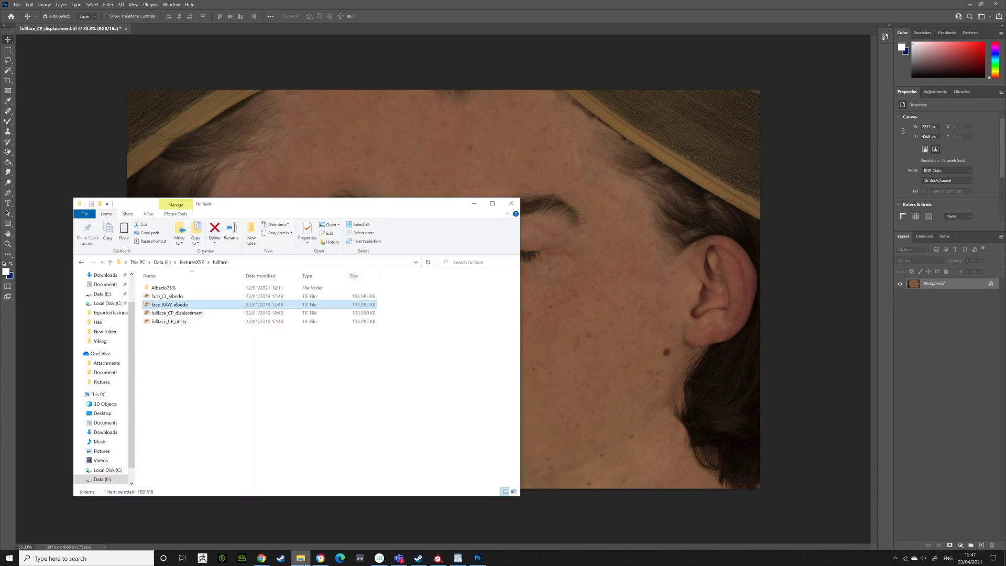
pyautogui.doubleClick(192, 287)
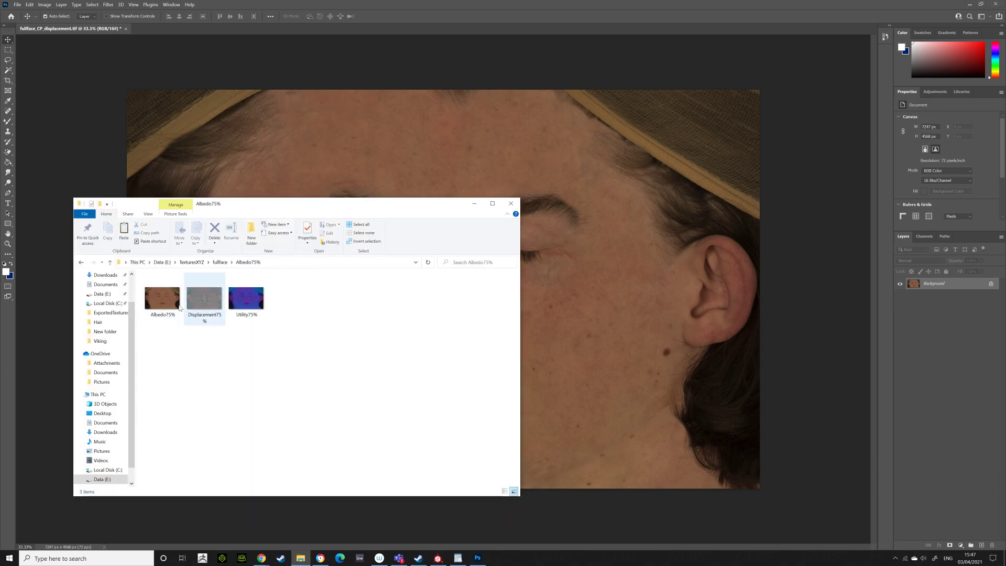
pyautogui.click(220, 262)
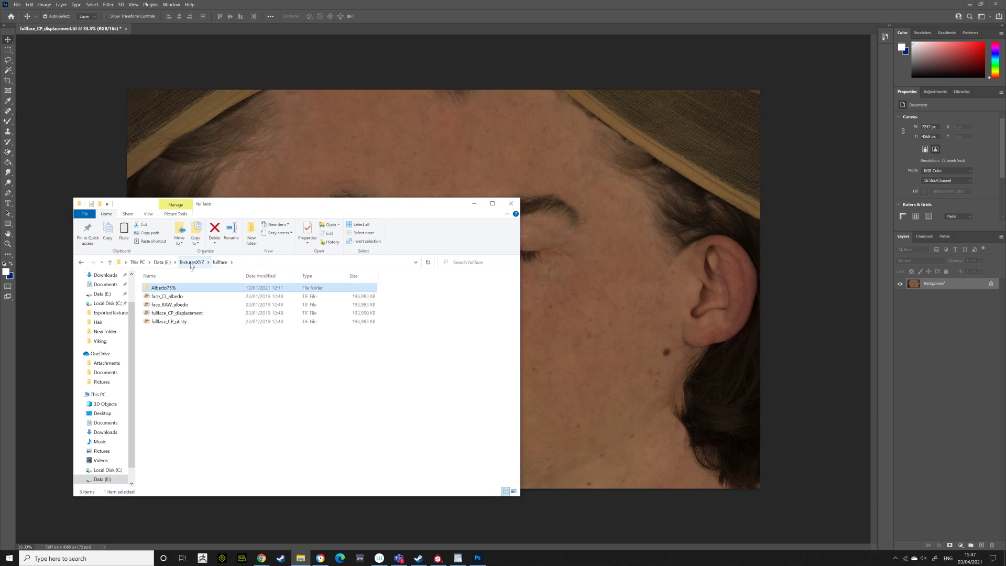
pyautogui.click(192, 262)
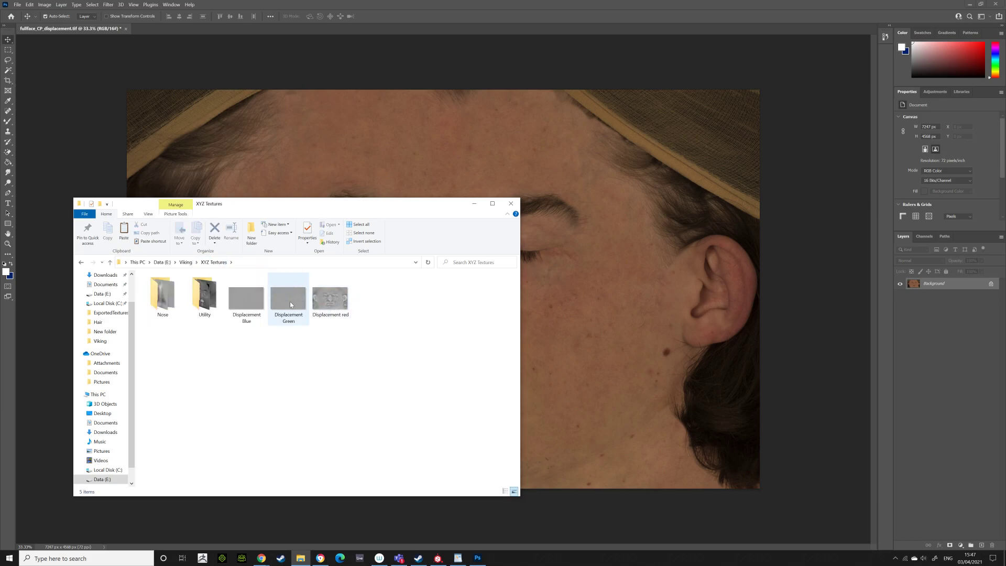
# Review the contents of the Utility, Nose and Nose Utility folders
pyautogui.click(203, 296)
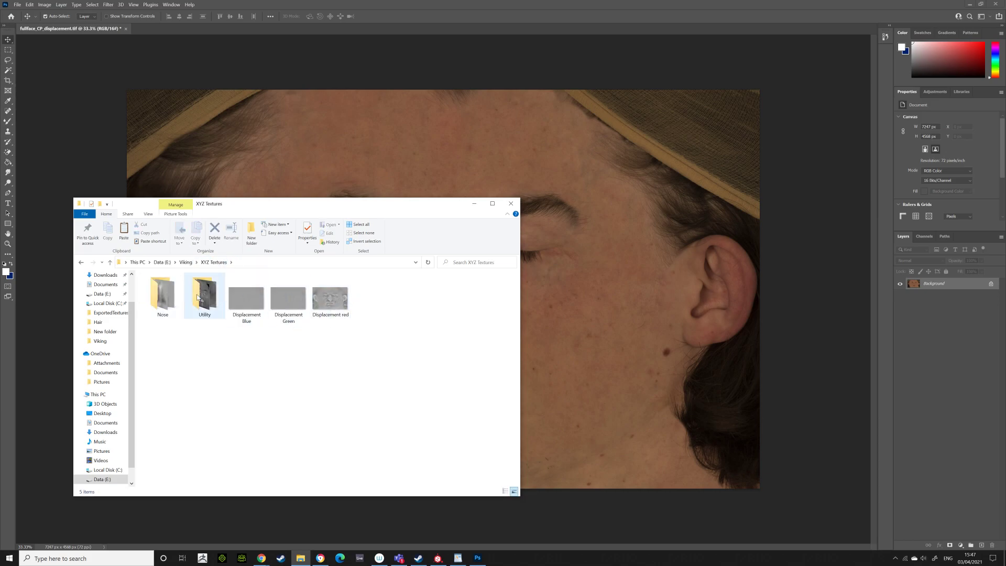
pyautogui.doubleClick(199, 297)
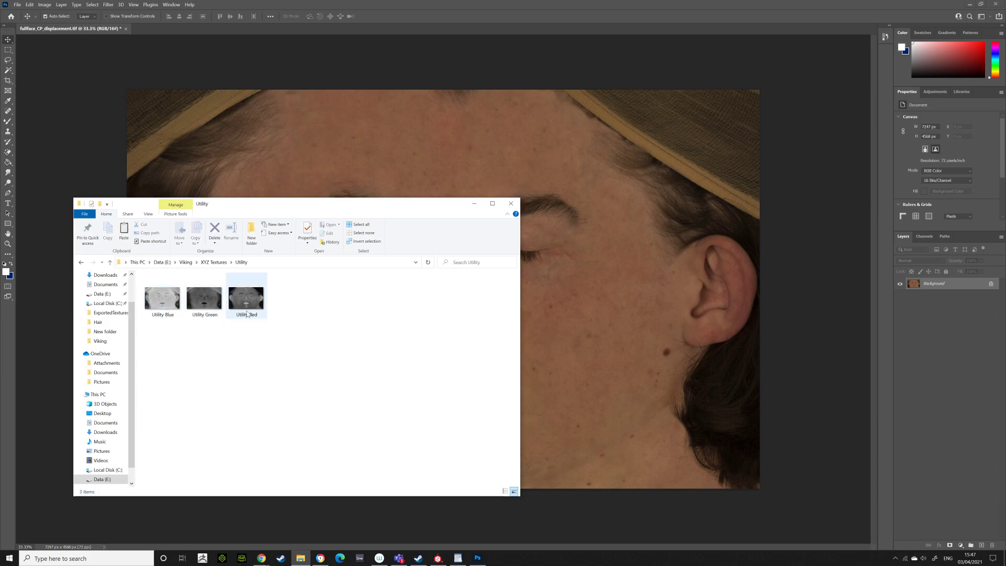
pyautogui.hotkey('alt', 'Left')
pyautogui.doubleClick(163, 307)
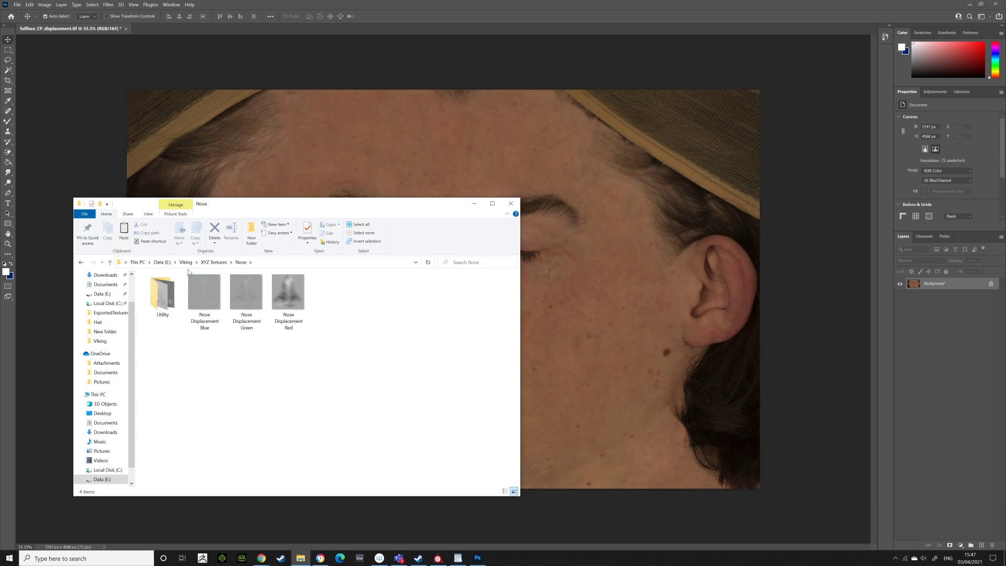
pyautogui.moveTo(438, 558)
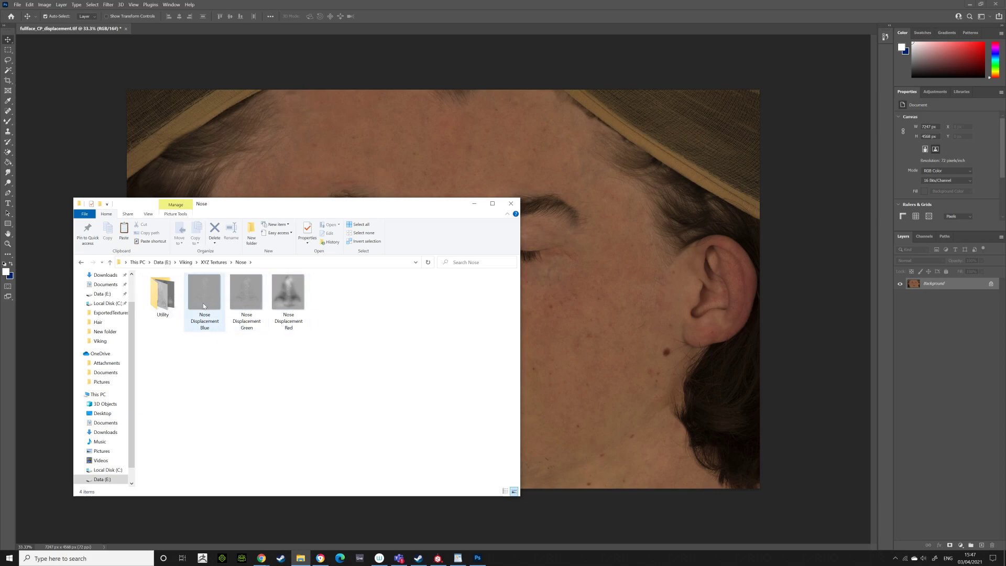
pyautogui.doubleClick(155, 297)
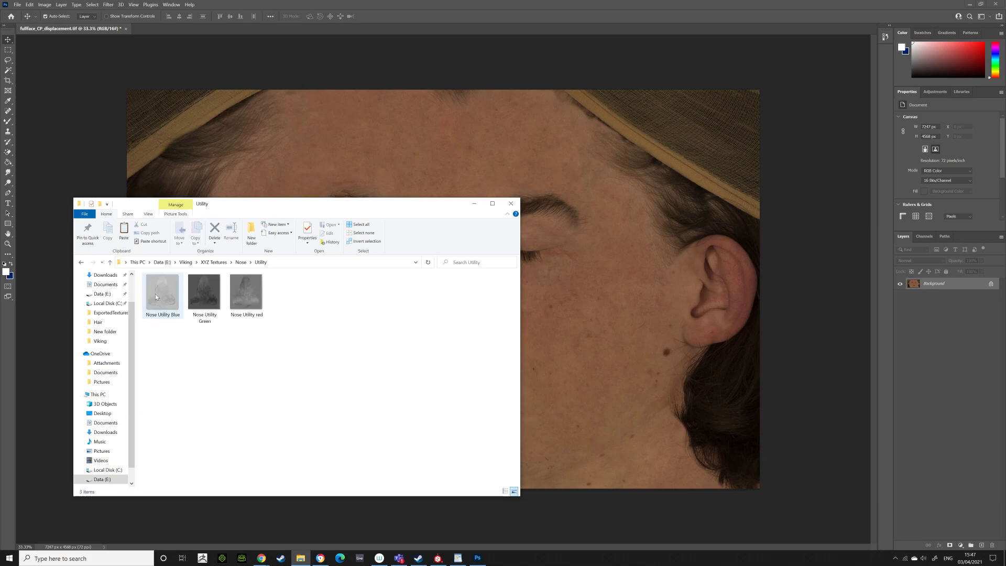
# Glance at the README setup notes, then return to Substance Painter
pyautogui.click(457, 558)
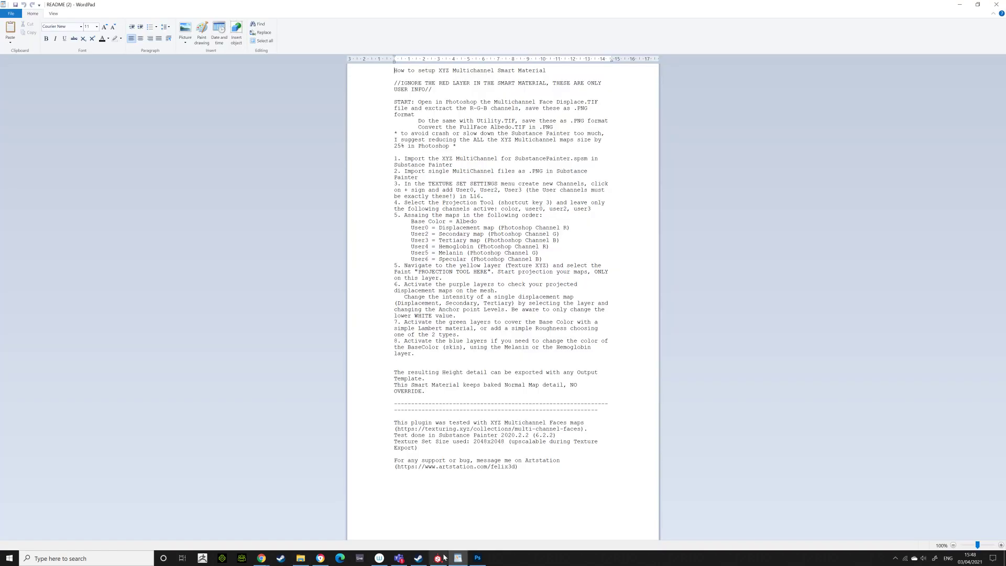
pyautogui.moveTo(463, 563)
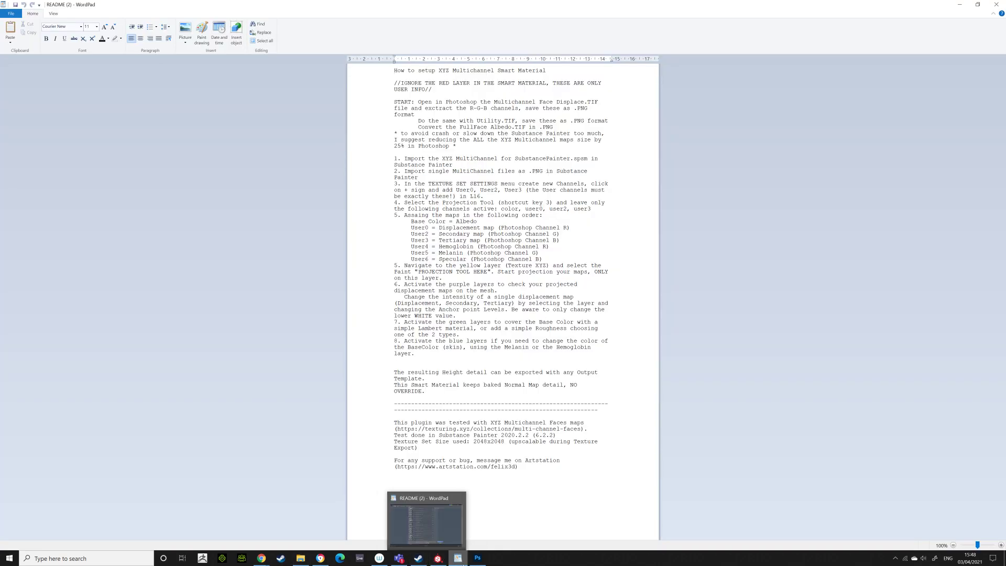
pyautogui.click(438, 558)
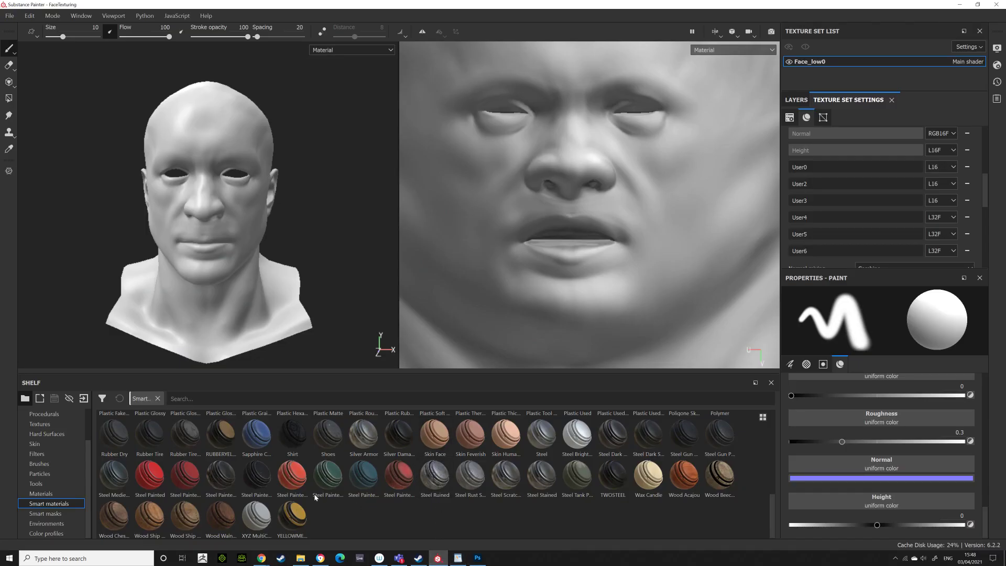
pyautogui.click(300, 558)
pyautogui.click(313, 313)
pyautogui.moveTo(305, 295); pyautogui.dragTo(337, 525)
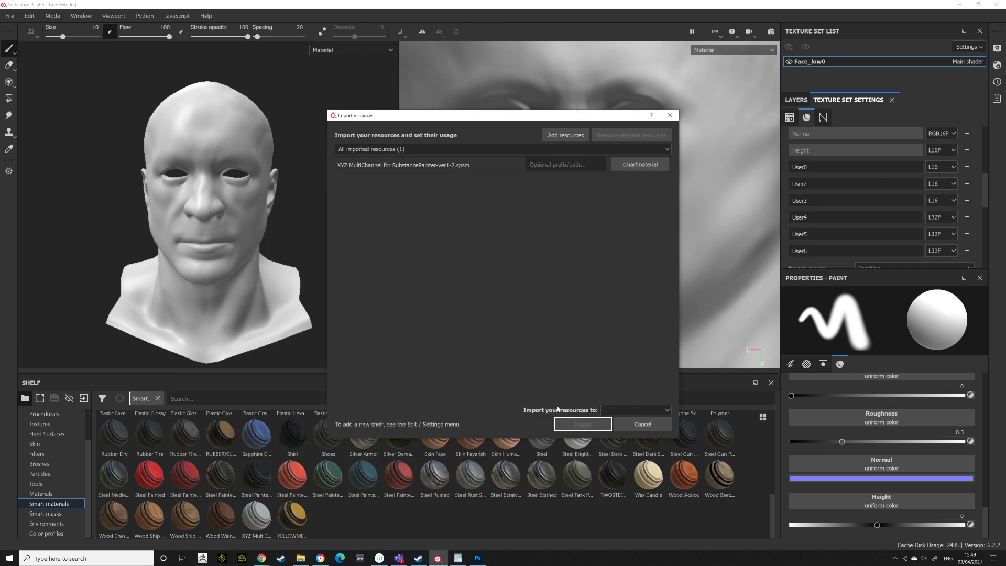
pyautogui.click(626, 410)
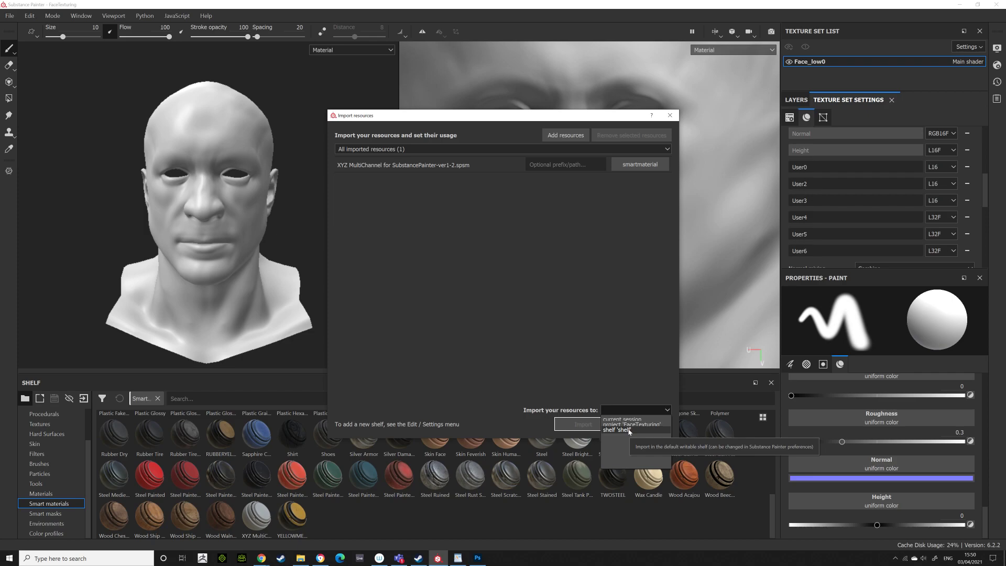
pyautogui.click(661, 347)
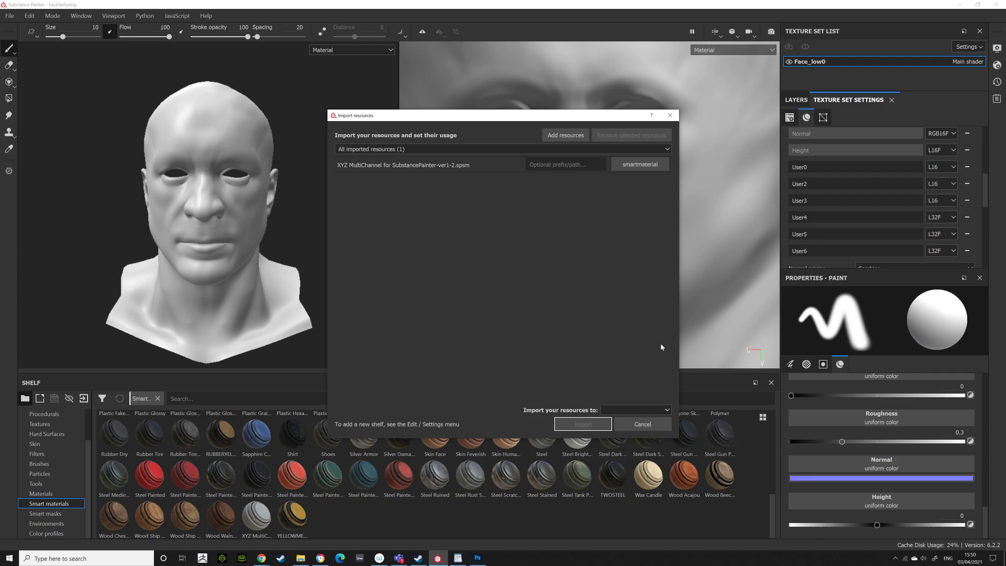
pyautogui.click(659, 426)
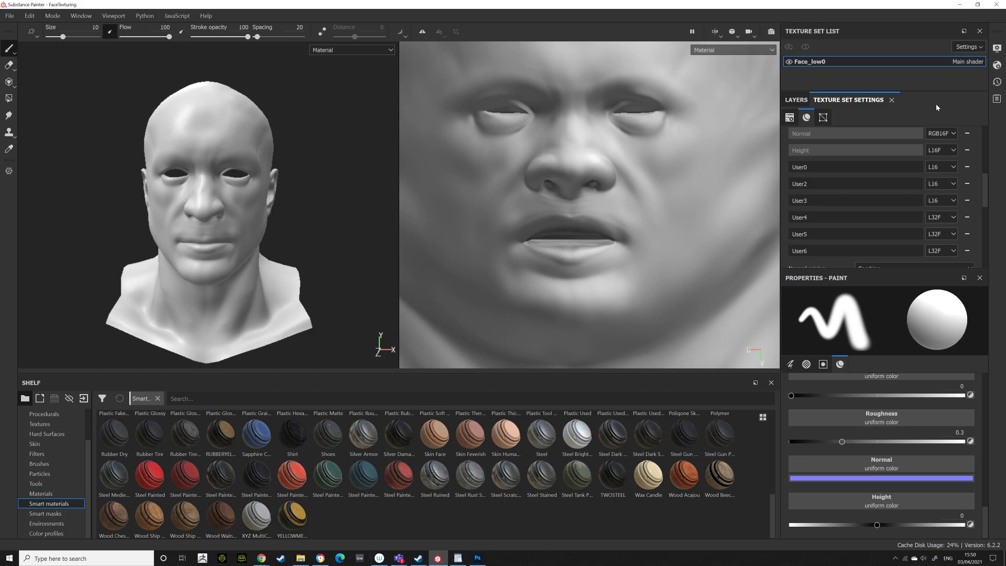
# Drop the XYZ MultiChannel smart material onto the layer stack
pyautogui.click(796, 99)
pyautogui.scroll(5, 819, 180)
pyautogui.click(798, 135)
pyautogui.moveTo(257, 516); pyautogui.dragTo(842, 133)
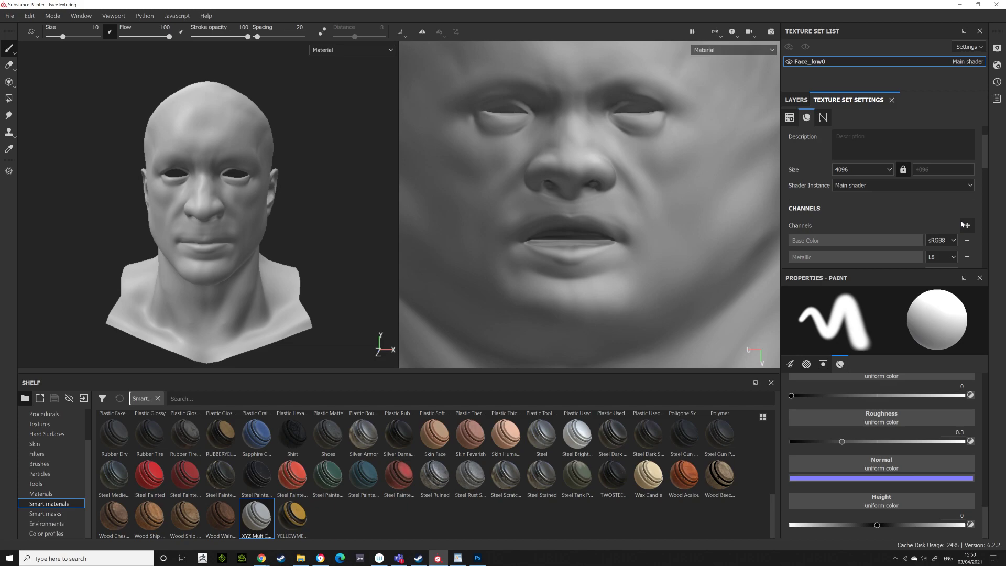
# Review the Texture Set Settings channel list and the User4 channel entry
pyautogui.click(962, 224)
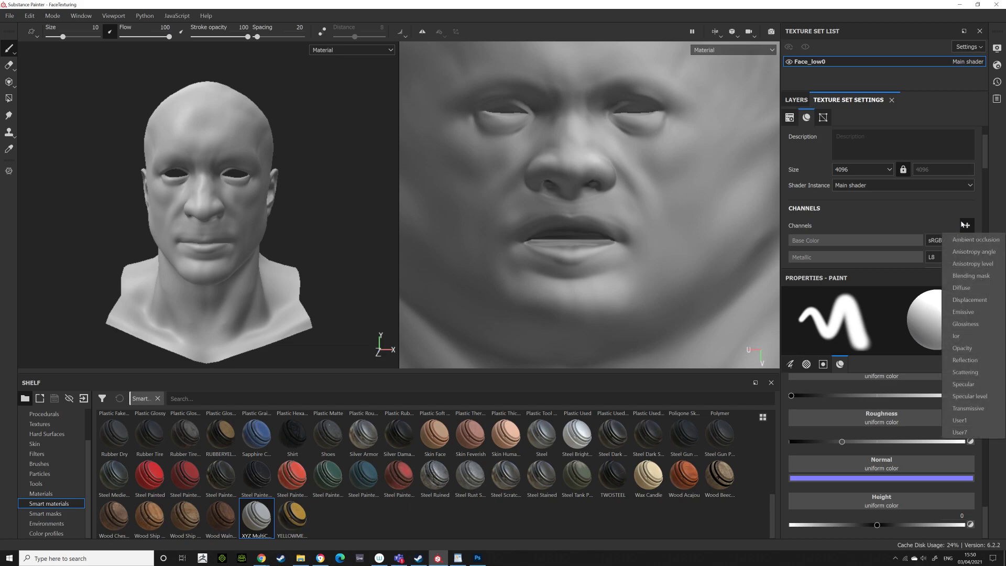
pyautogui.click(959, 420)
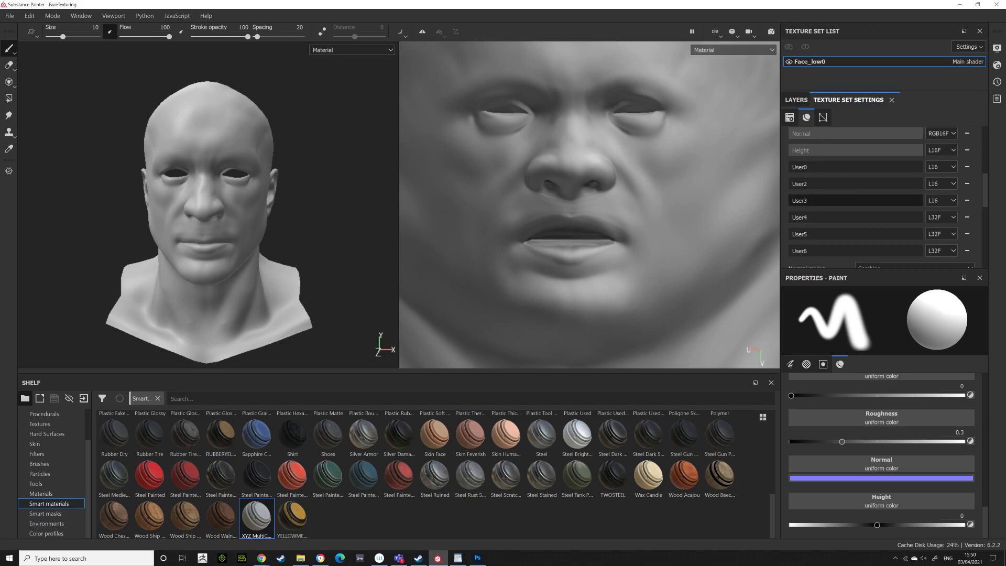
pyautogui.click(819, 216)
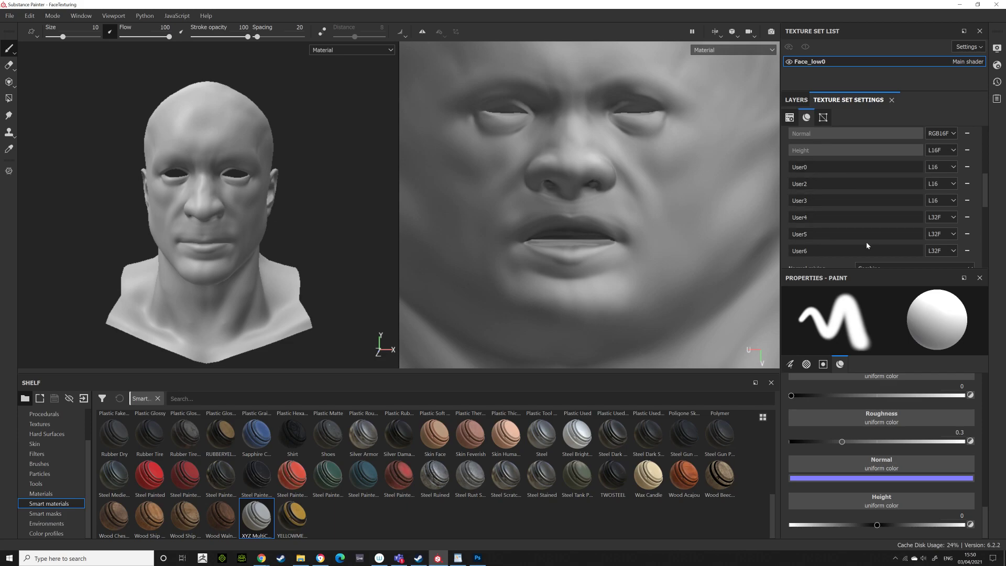
pyautogui.scroll(3, 992, 170)
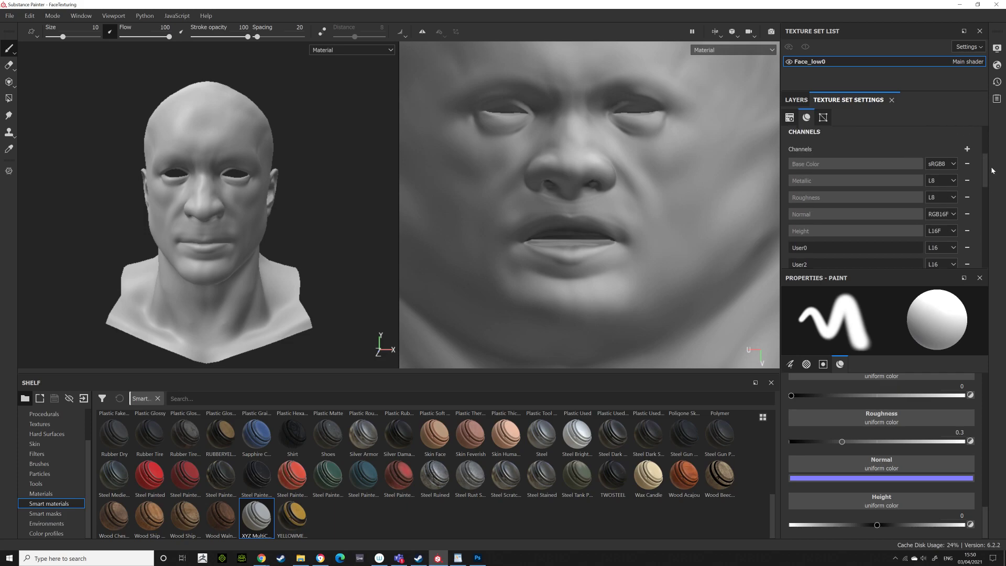
pyautogui.scroll(3, 989, 155)
pyautogui.scroll(1, 989, 156)
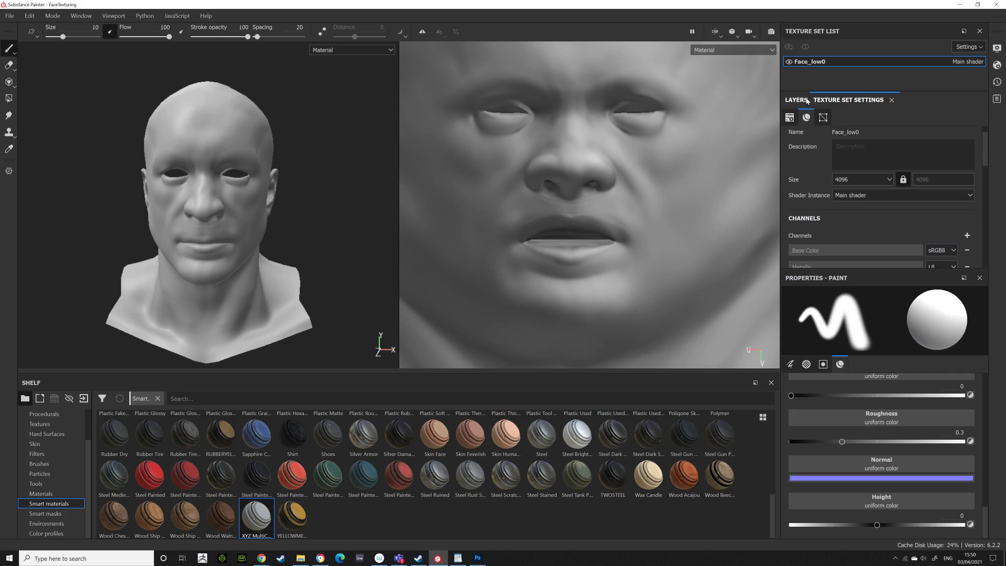
# Select the PROJETION TOOL HERE paint layer inside the XYZ MultiChannel folder
pyautogui.click(797, 100)
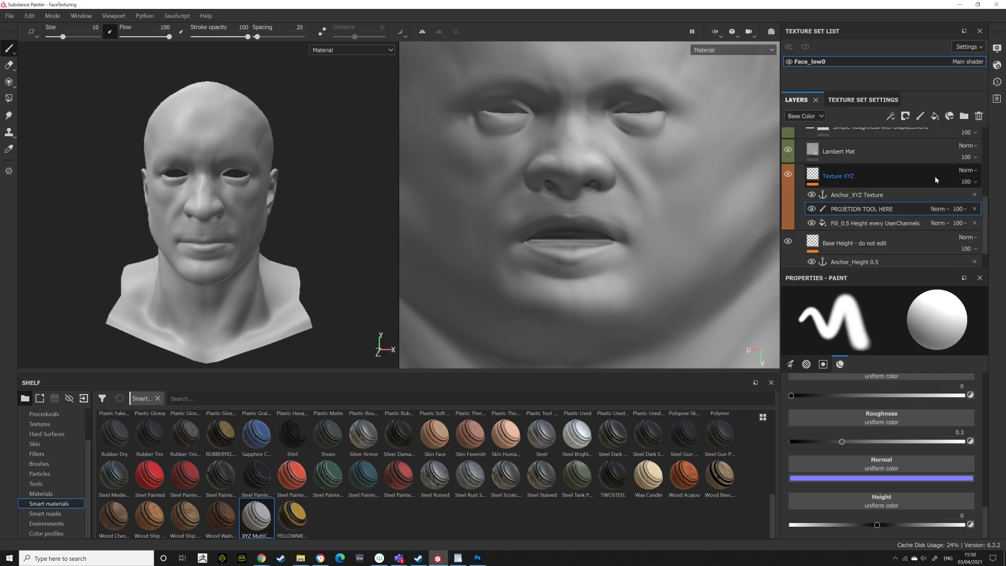
pyautogui.click(863, 212)
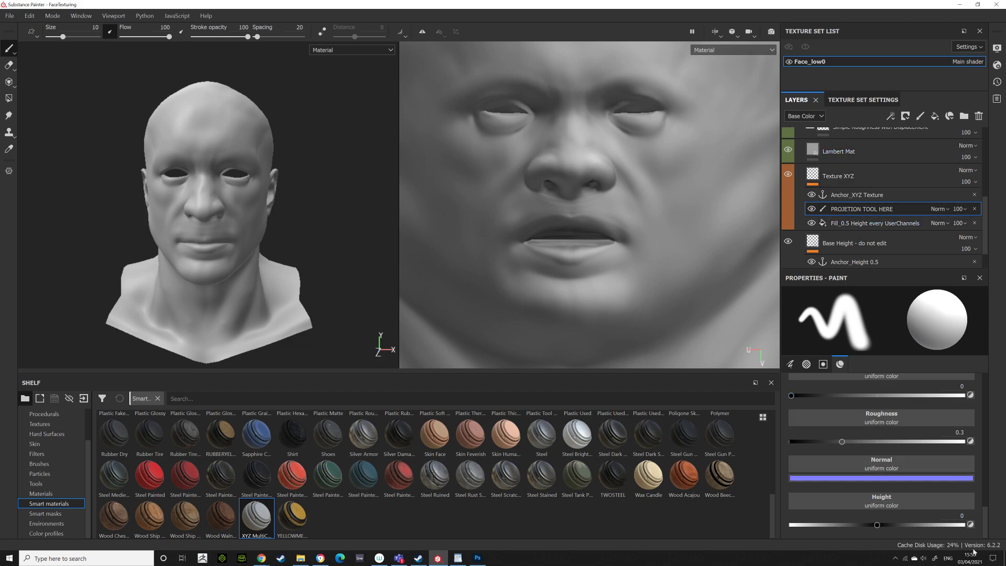
pyautogui.scroll(5, 819, 485)
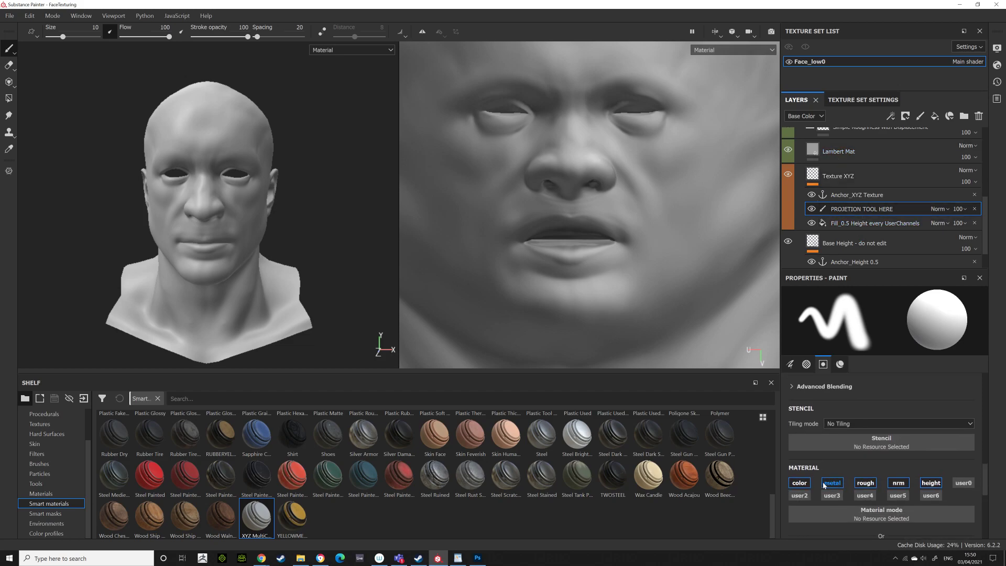
pyautogui.scroll(-1, 905, 457)
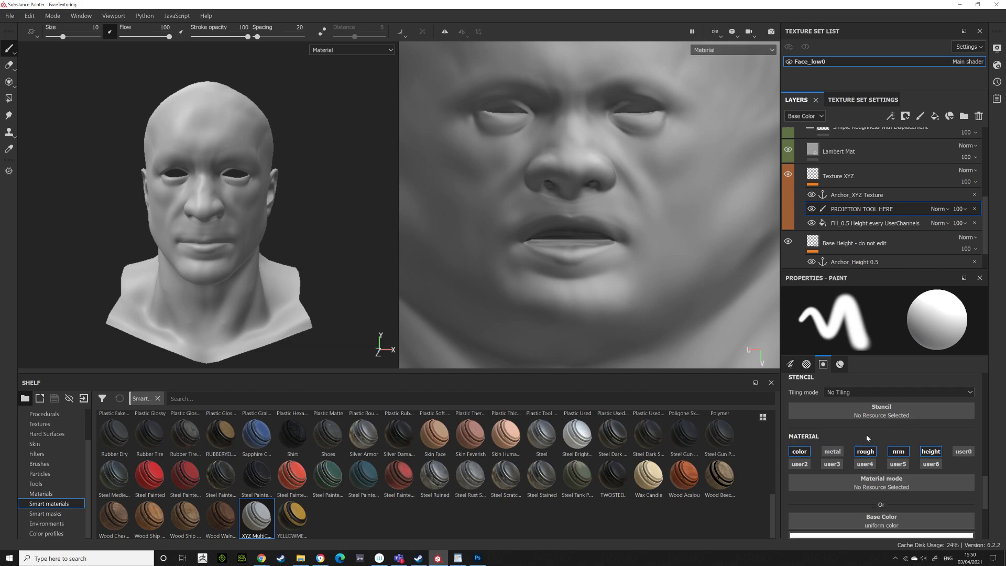
pyautogui.scroll(5, 839, 178)
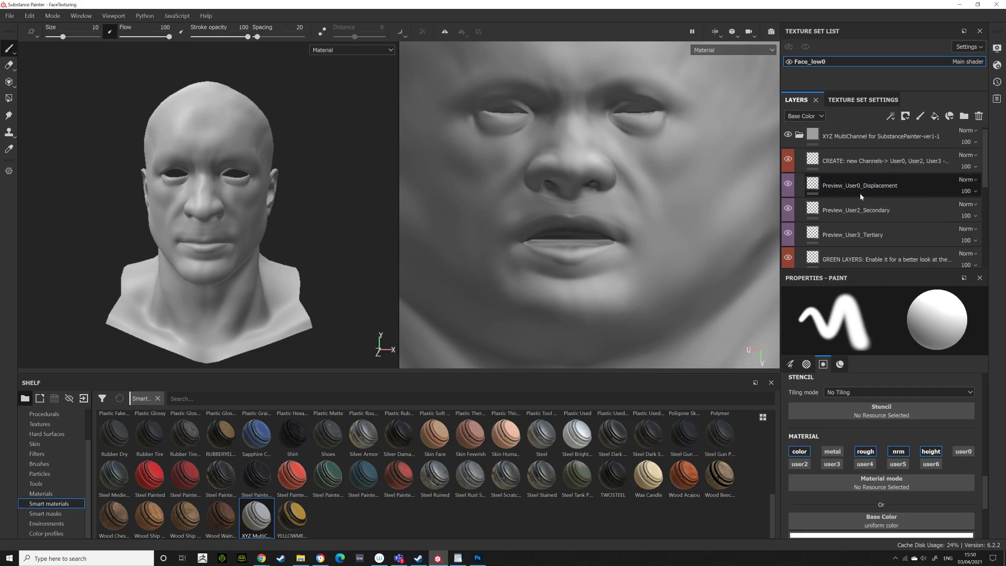
pyautogui.click(854, 141)
pyautogui.scroll(-5, 856, 199)
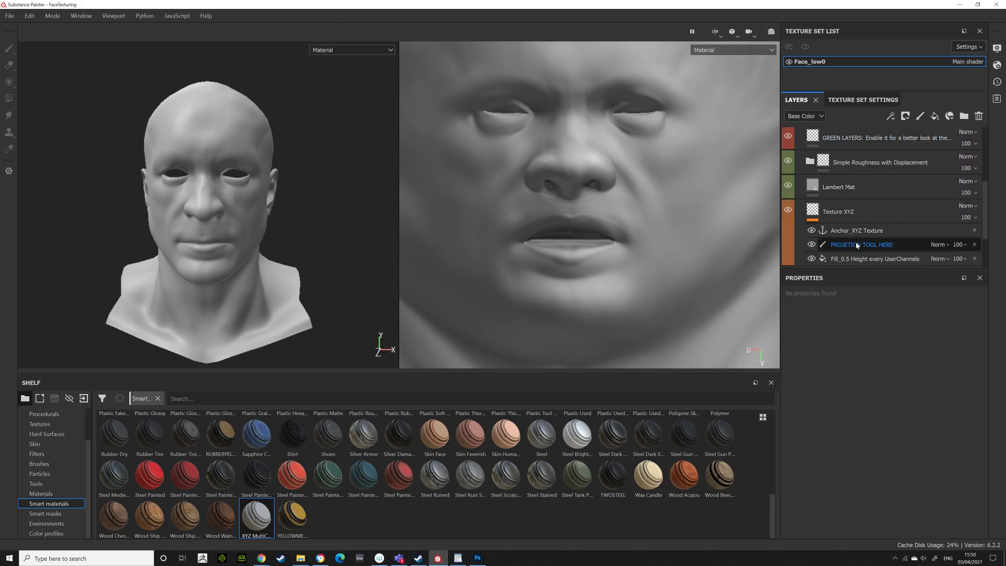
pyautogui.scroll(-1, 886, 214)
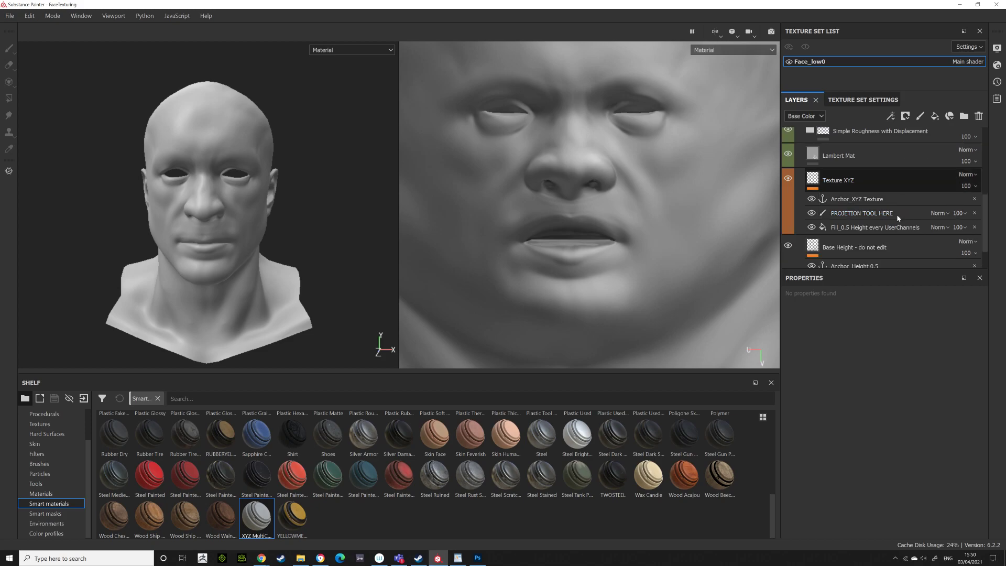
pyautogui.click(860, 215)
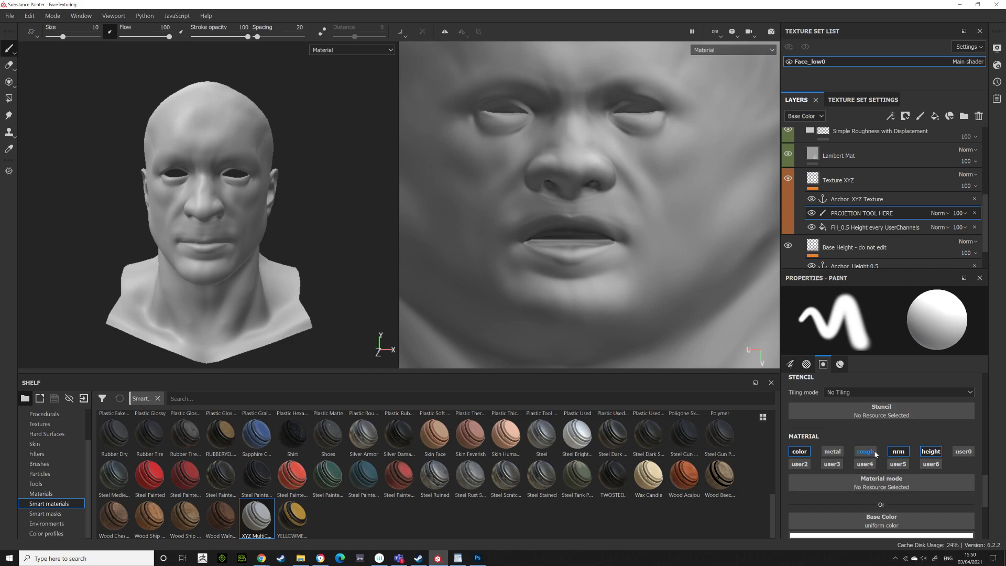
# Disable nrm and height painting; enable user0, user3, user4 and user6 channels
pyautogui.click(897, 452)
pyautogui.click(930, 452)
pyautogui.click(960, 453)
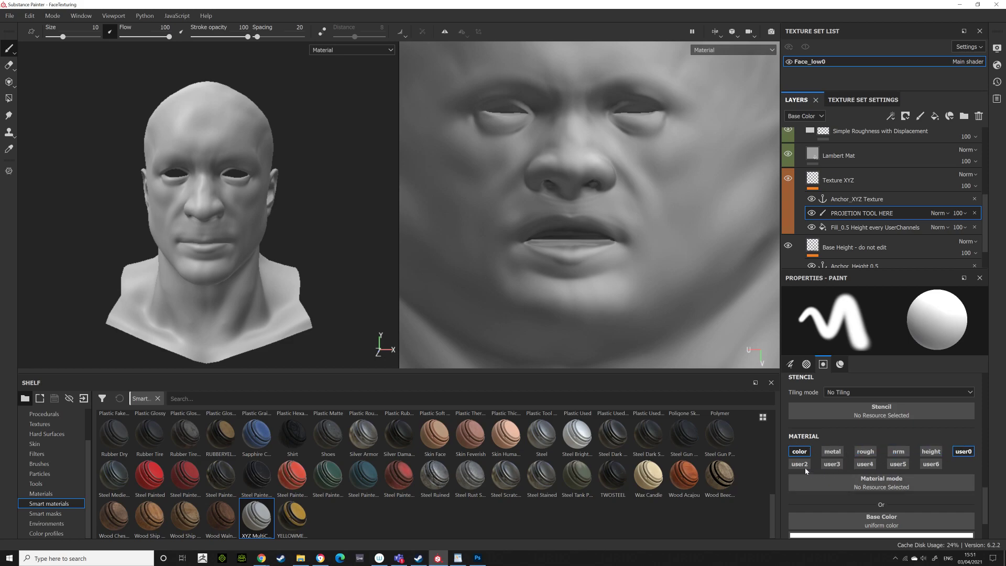
pyautogui.click(832, 464)
pyautogui.click(865, 464)
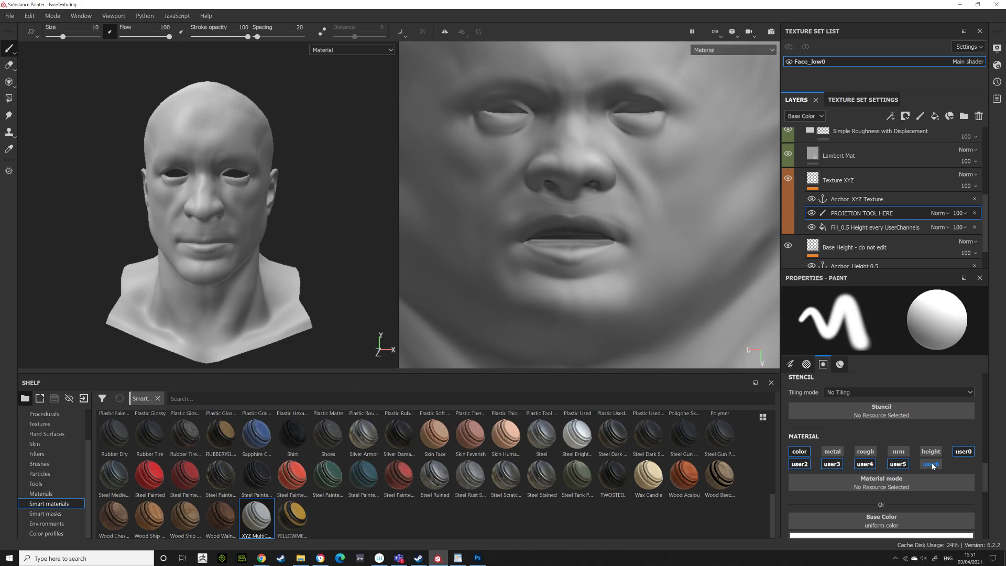
pyautogui.click(931, 465)
pyautogui.scroll(-3, 980, 457)
pyautogui.hotkey('alt', 'Tab')
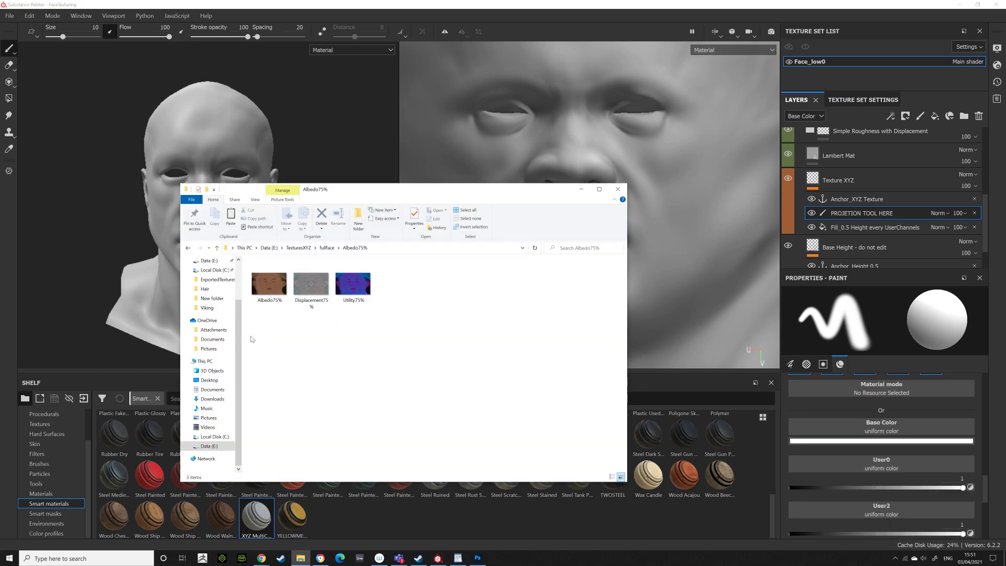
# Import Albedo75%.png with texture usage onto the 'shelf' shelf
pyautogui.click(273, 295)
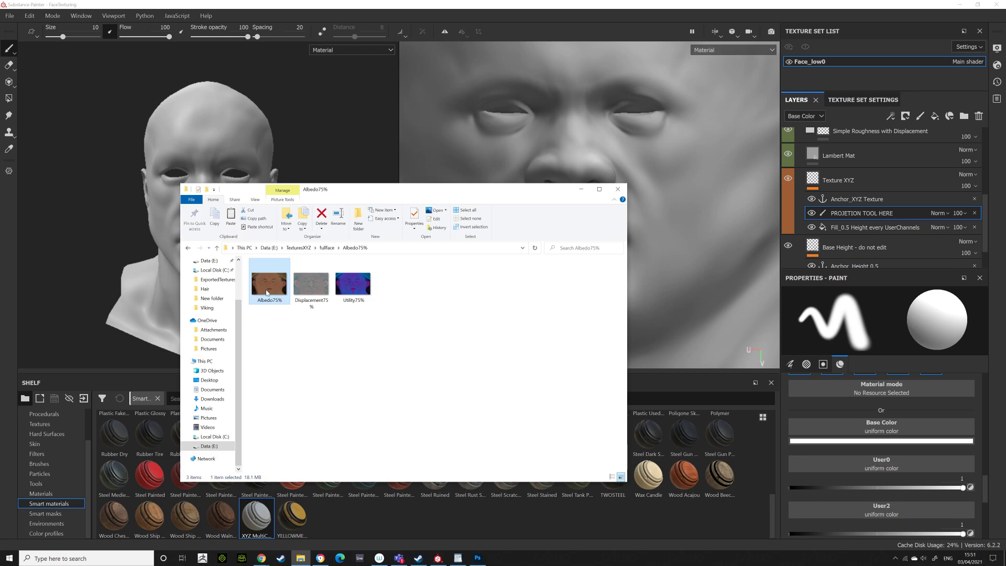
pyautogui.moveTo(266, 291)
pyautogui.mouseDown()
pyautogui.moveTo(335, 315)
pyautogui.moveTo(346, 529)
pyautogui.mouseUp()
pyautogui.click(639, 164)
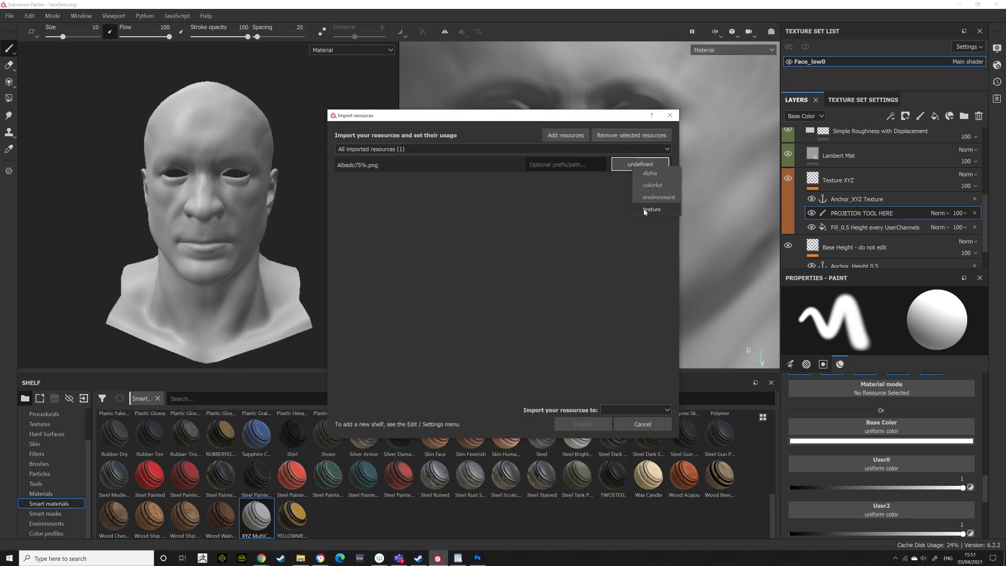
pyautogui.click(649, 185)
pyautogui.click(620, 412)
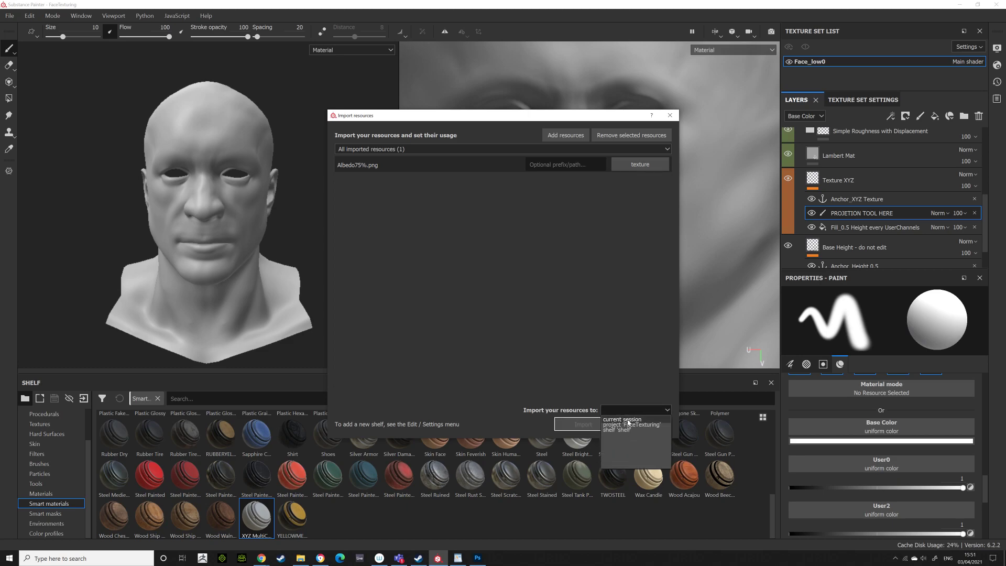
pyautogui.click(635, 419)
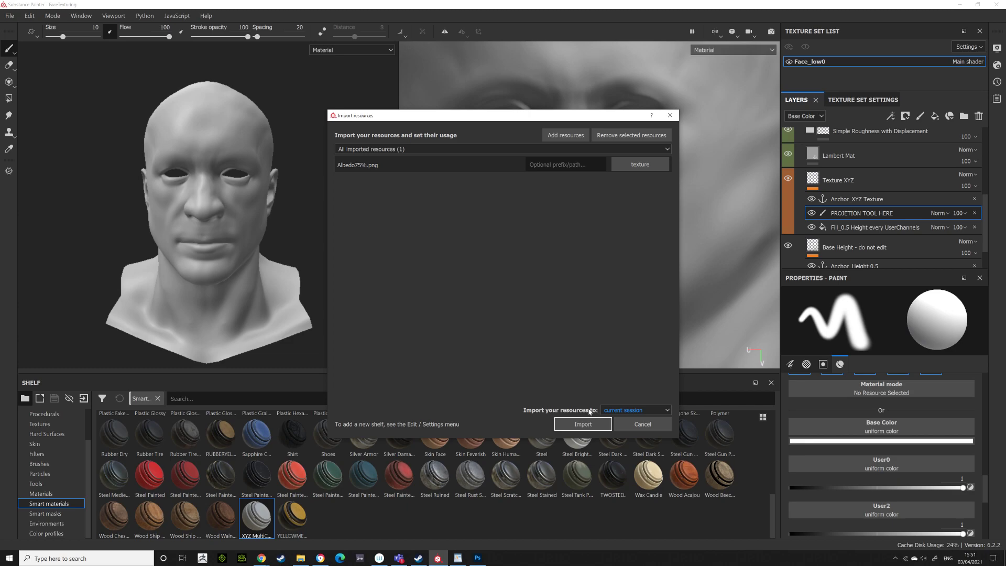
pyautogui.click(623, 410)
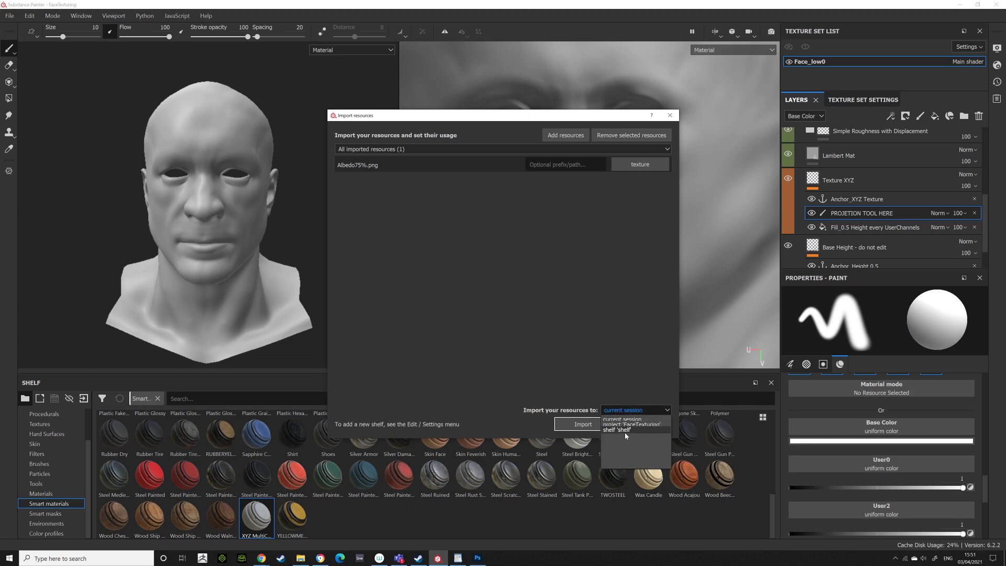
pyautogui.click(625, 432)
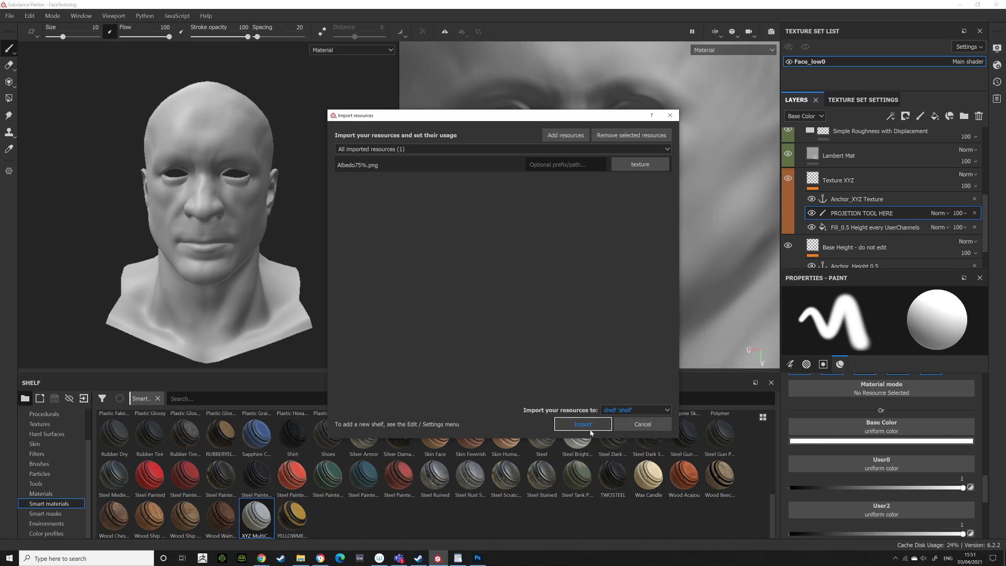
pyautogui.click(591, 428)
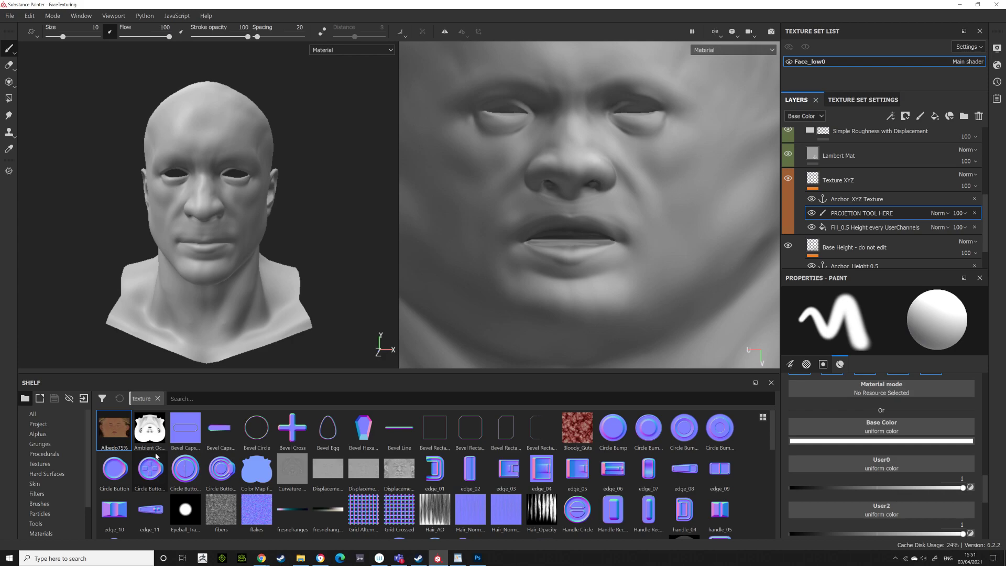
# Import the three XYZ Displacement maps onto the shelf and set their usage
pyautogui.click(300, 558)
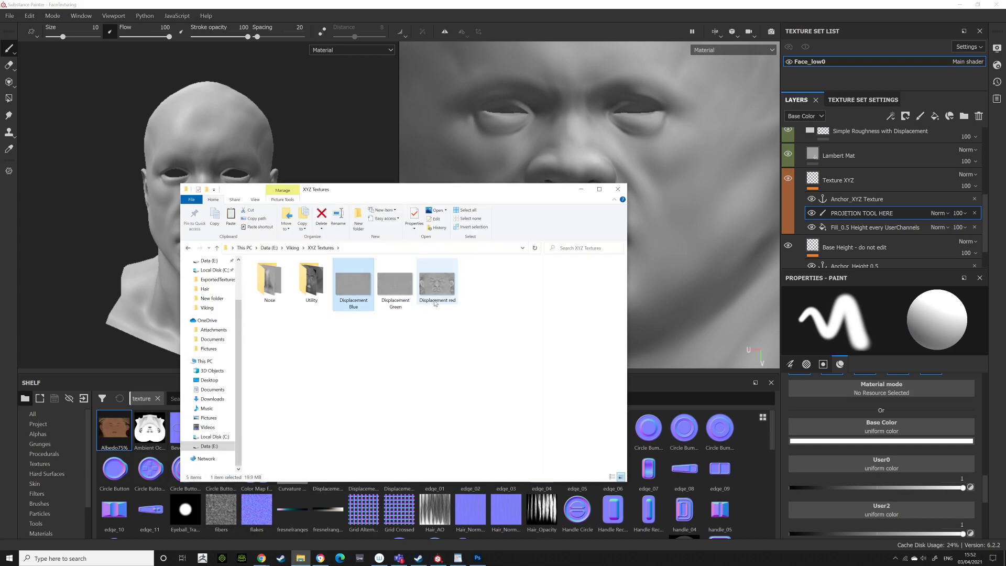
pyautogui.keyDown('shift'); pyautogui.click(441, 301); pyautogui.keyUp('shift')
pyautogui.moveTo(440, 292); pyautogui.dragTo(326, 508)
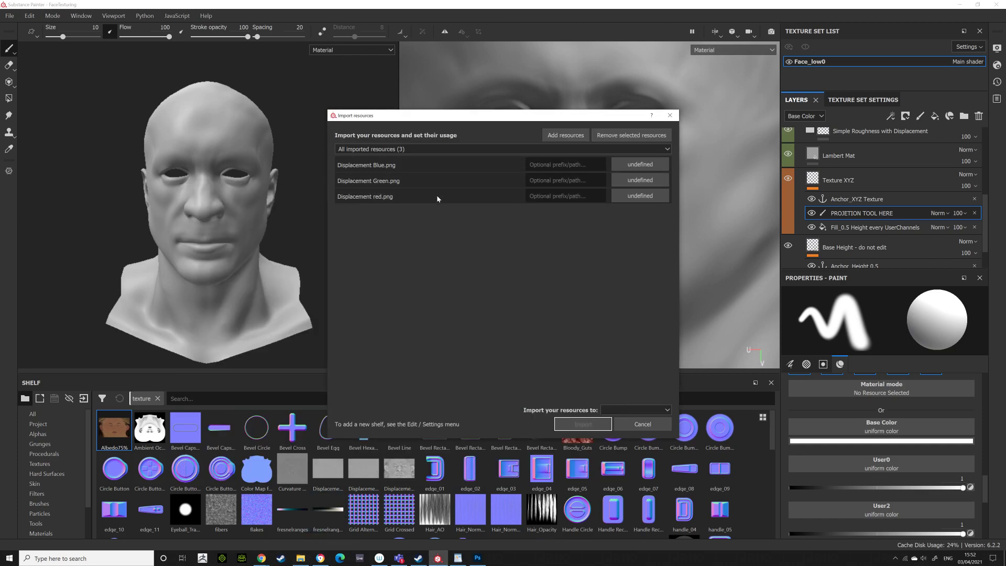
pyautogui.click(640, 164)
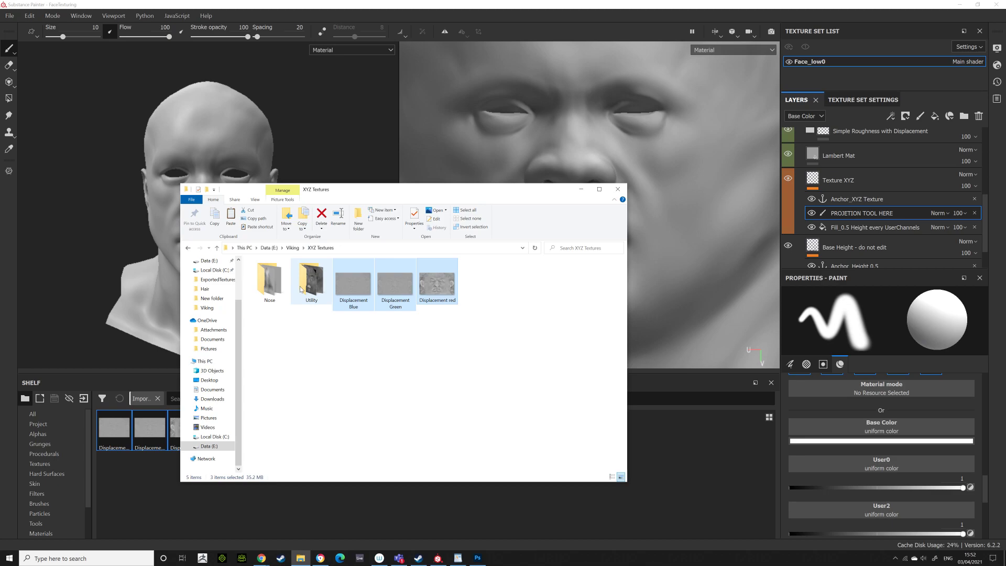
# Select the three Utility maps, then import the three Nose Displacement maps onto the shelf
pyautogui.doubleClick(266, 276)
pyautogui.click(270, 283)
pyautogui.keyDown('shift'); pyautogui.click(344, 291); pyautogui.keyUp('shift')
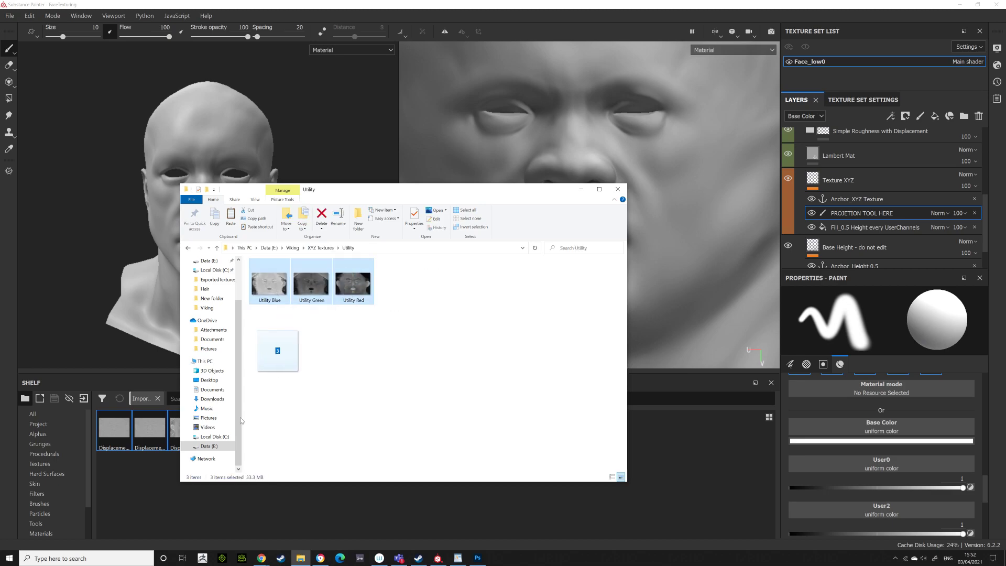
pyautogui.hotkey('alt', 'Left')
pyautogui.click(311, 277)
pyautogui.keyDown('shift'); pyautogui.click(408, 286); pyautogui.keyUp('shift')
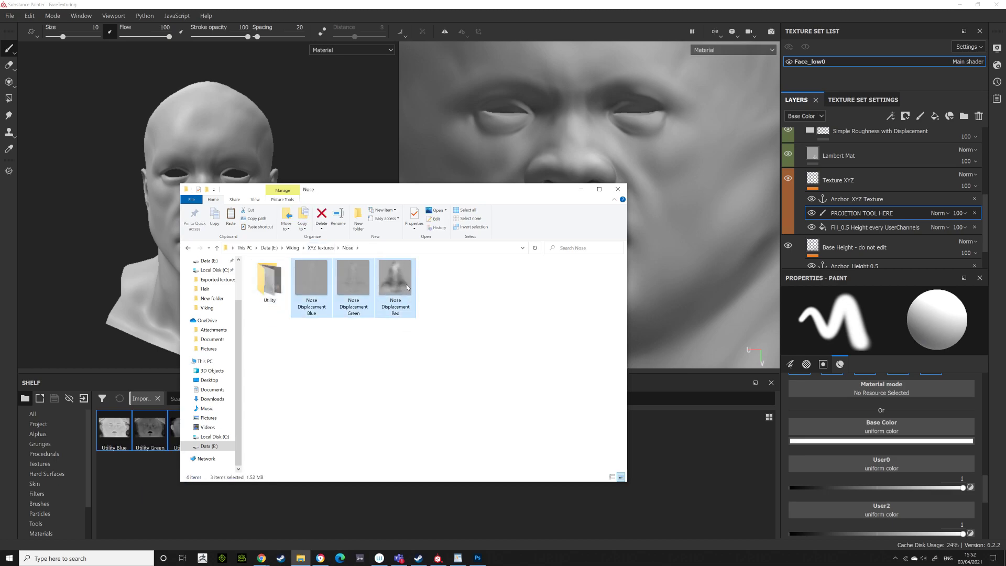
pyautogui.moveTo(408, 285); pyautogui.dragTo(310, 483)
# Import the three Nose Utility maps from the nose Utility folder onto the shelf
pyautogui.doubleClick(269, 278)
pyautogui.click(269, 278)
pyautogui.keyDown('shift'); pyautogui.click(366, 285); pyautogui.keyUp('shift')
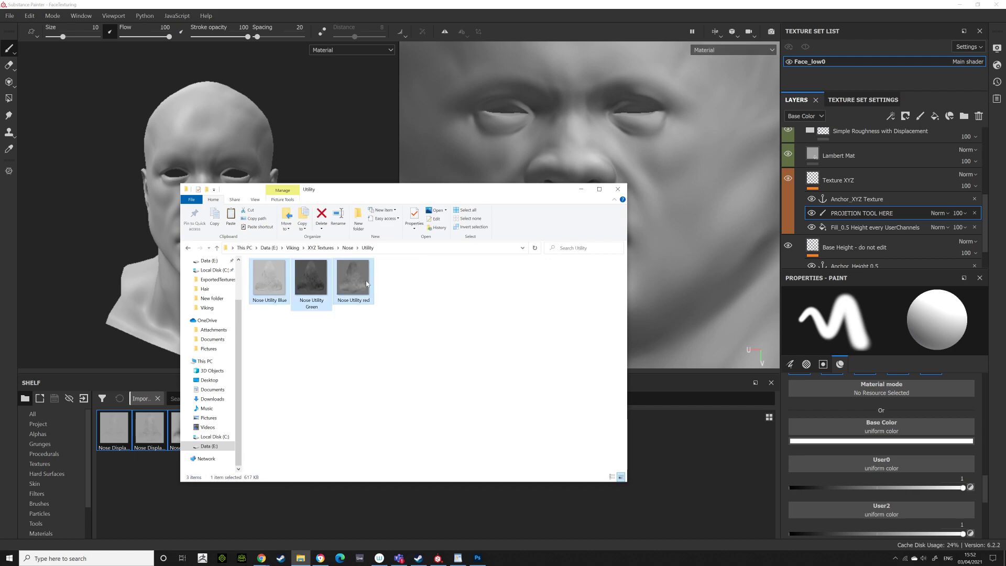
pyautogui.moveTo(361, 288); pyautogui.dragTo(336, 479)
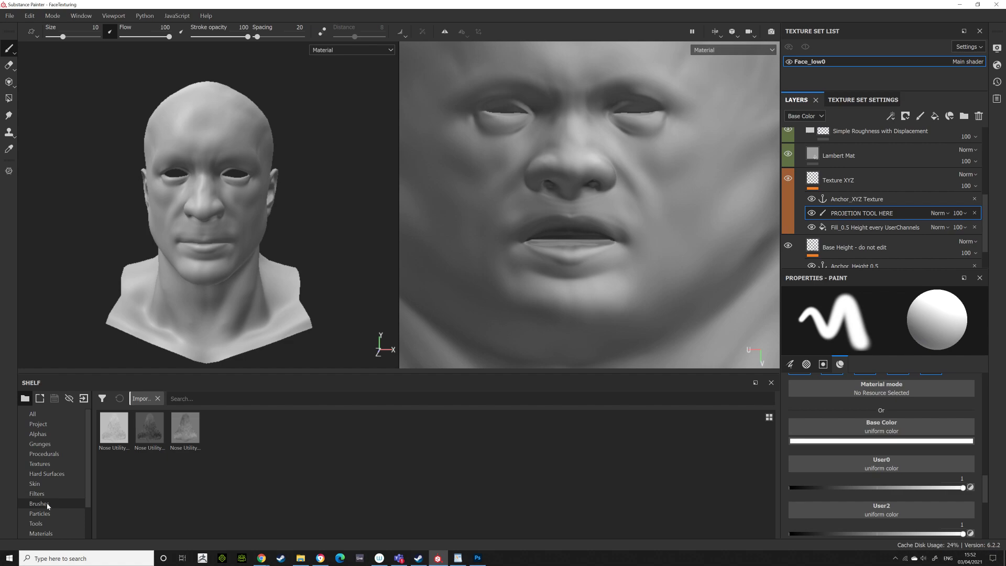
# Show shelf textures, load Albedo75% into Base Color, then check the readme setup instructions
pyautogui.scroll(-1, 46, 511)
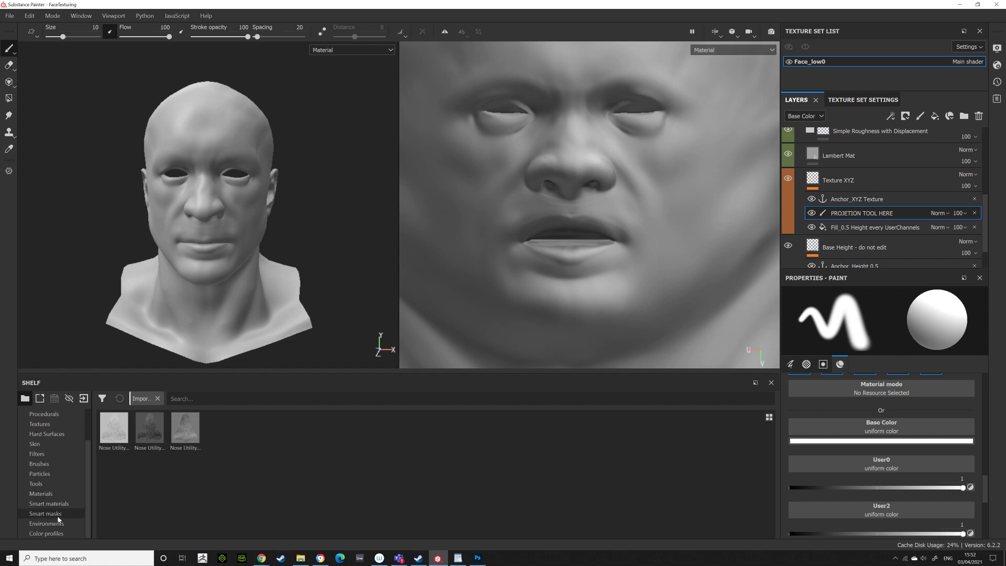
pyautogui.scroll(1, 58, 519)
pyautogui.click(56, 453)
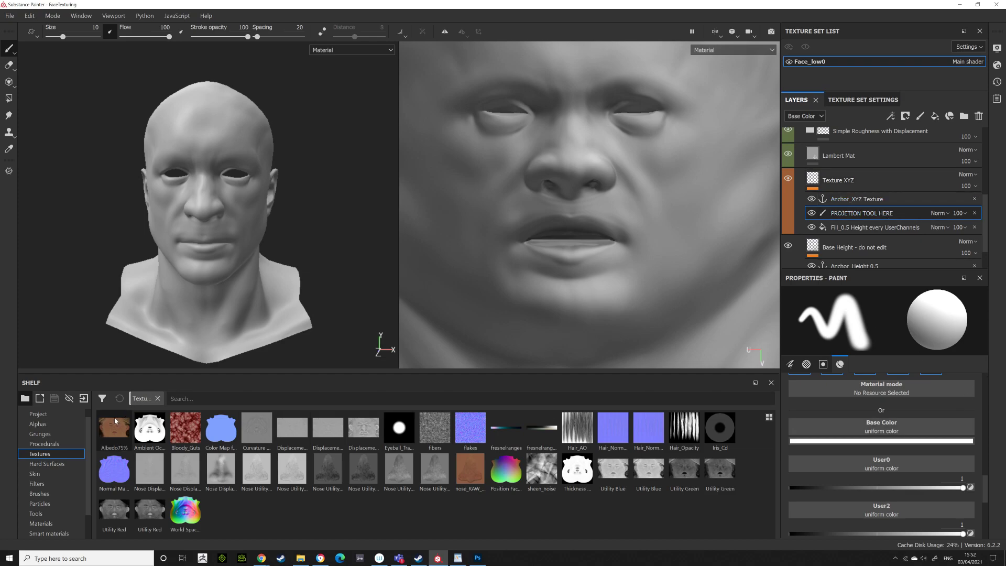
pyautogui.moveTo(114, 429); pyautogui.dragTo(905, 422)
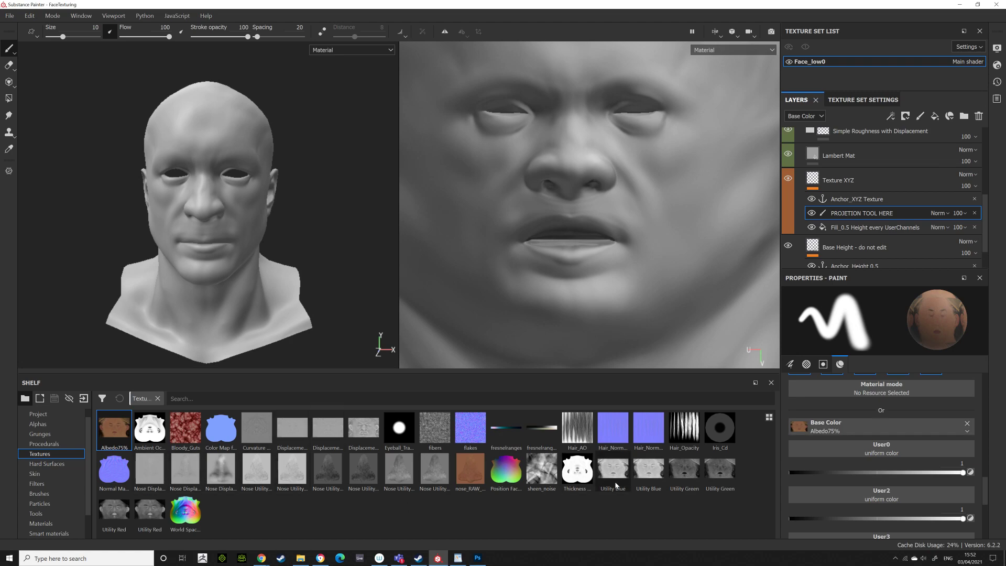
pyautogui.click(457, 557)
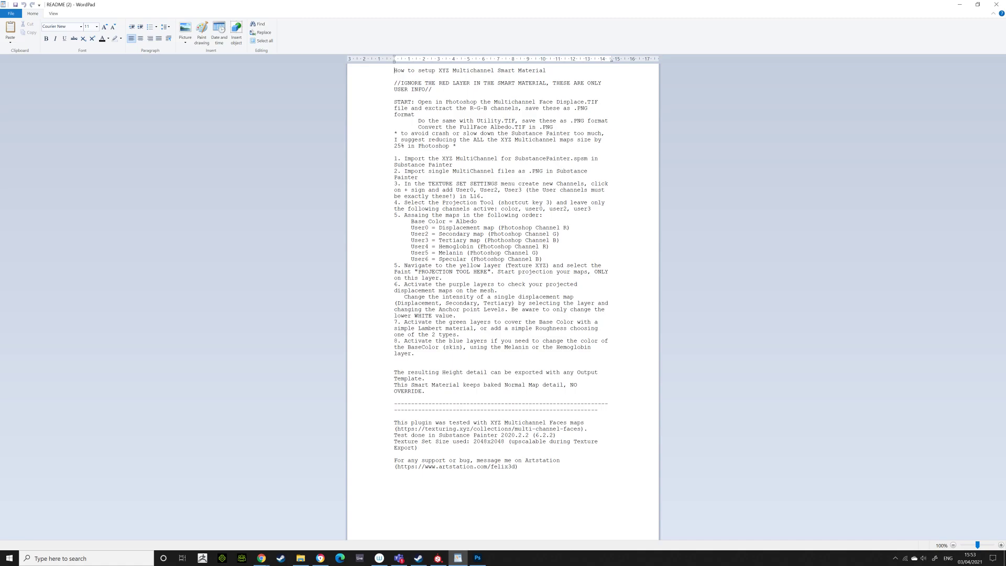
pyautogui.click(478, 559)
# Close Photoshop without saving
pyautogui.click(479, 559)
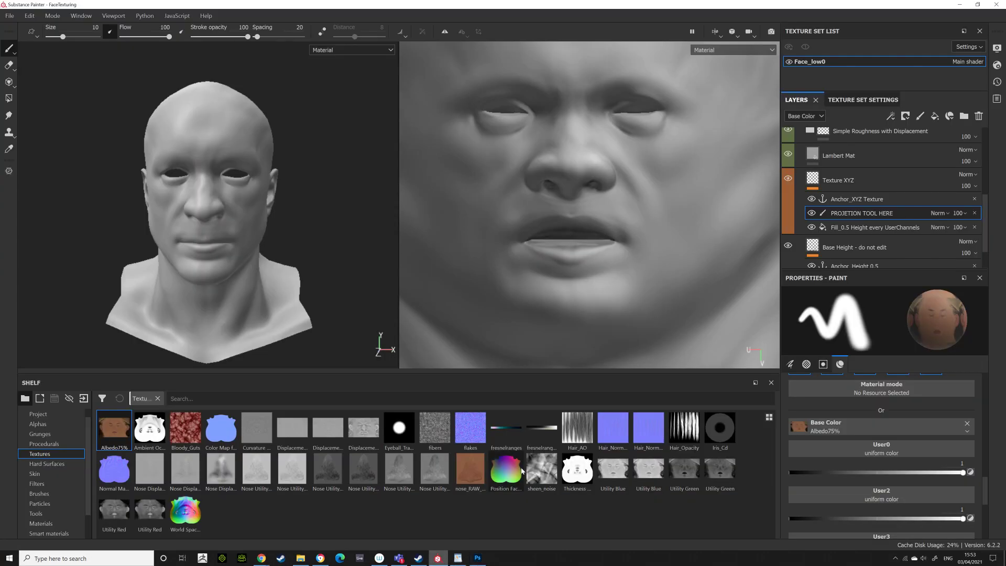
pyautogui.click(480, 558)
pyautogui.click(1004, 3)
pyautogui.click(534, 208)
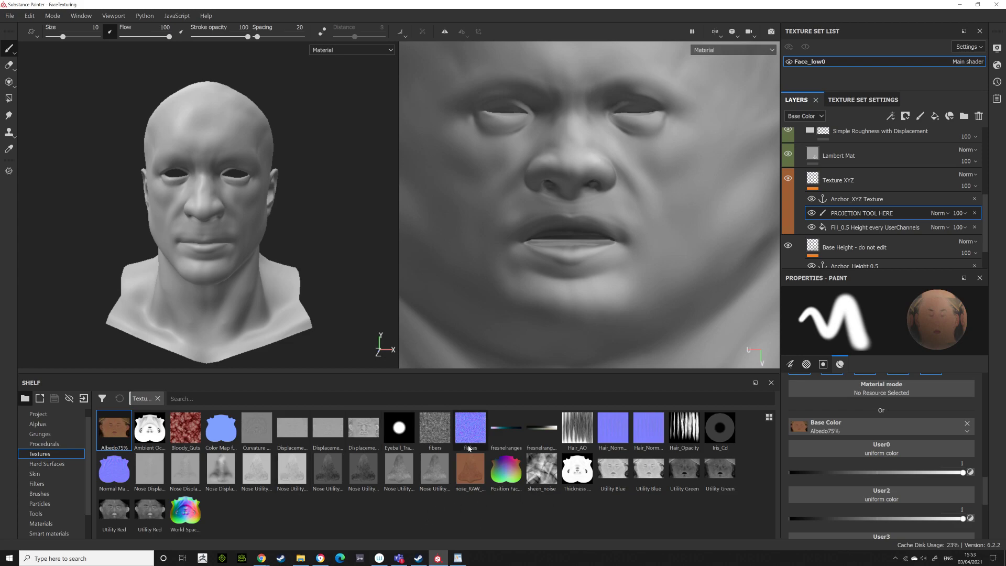
# Load Displacement red, Green and Blue into the User0, User2 and User3 channels
pyautogui.moveTo(352, 430)
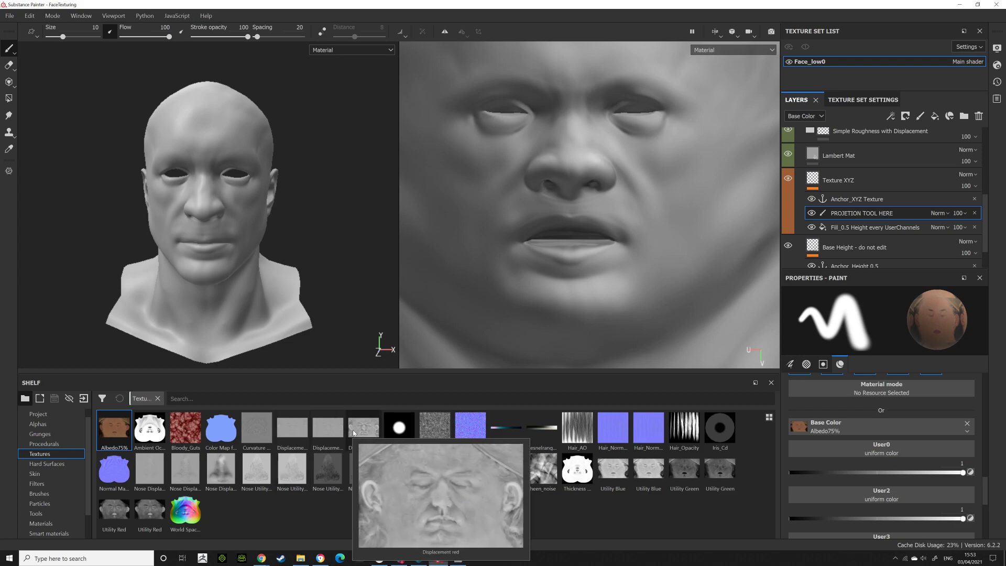
pyautogui.moveTo(354, 432); pyautogui.dragTo(875, 448)
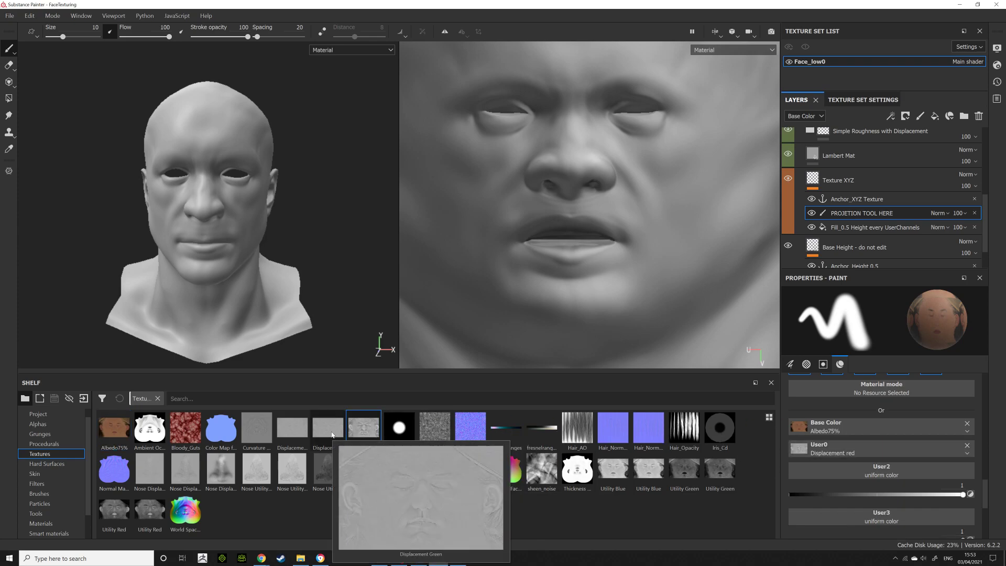
pyautogui.moveTo(331, 434); pyautogui.dragTo(875, 461)
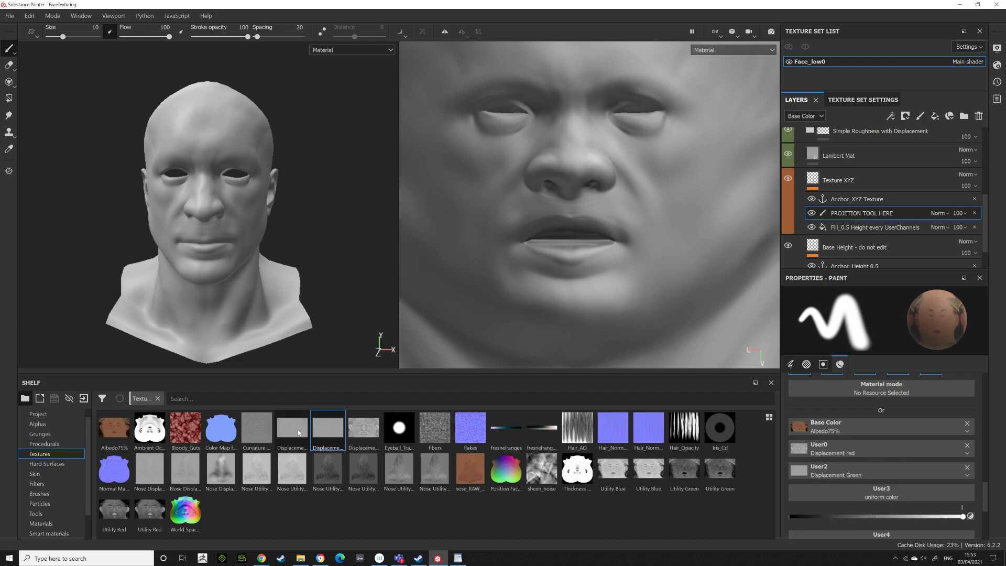
pyautogui.moveTo(299, 432); pyautogui.dragTo(937, 507)
# Load Utility Red, Green and Blue into the User4, User5 and User6 channels
pyautogui.scroll(-2, 986, 506)
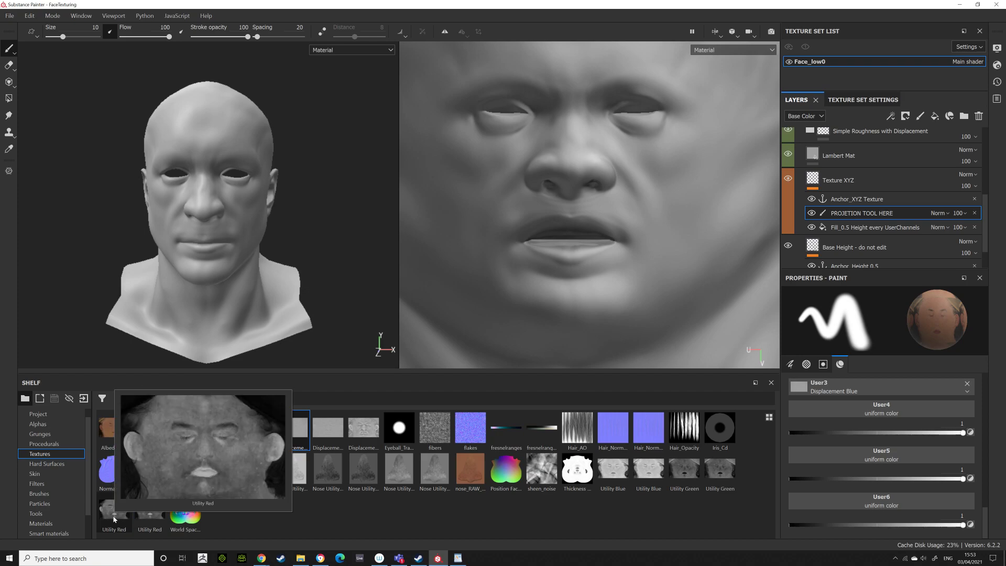
pyautogui.moveTo(113, 518); pyautogui.dragTo(895, 413)
pyautogui.moveTo(712, 480); pyautogui.dragTo(857, 462)
pyautogui.moveTo(648, 472); pyautogui.dragTo(837, 498)
pyautogui.scroll(5, 837, 498)
pyautogui.scroll(1, 861, 483)
pyautogui.scroll(-4, 849, 477)
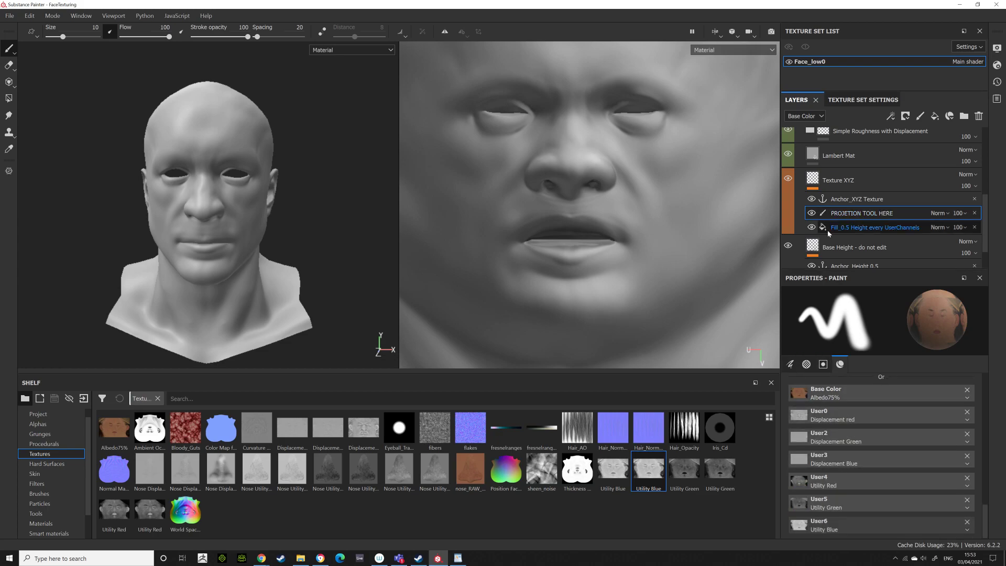
# With the Projection tool on the PROJETION TOOL HERE layer, project into user0, not metal, rough, nrm or height
pyautogui.click(4, 93)
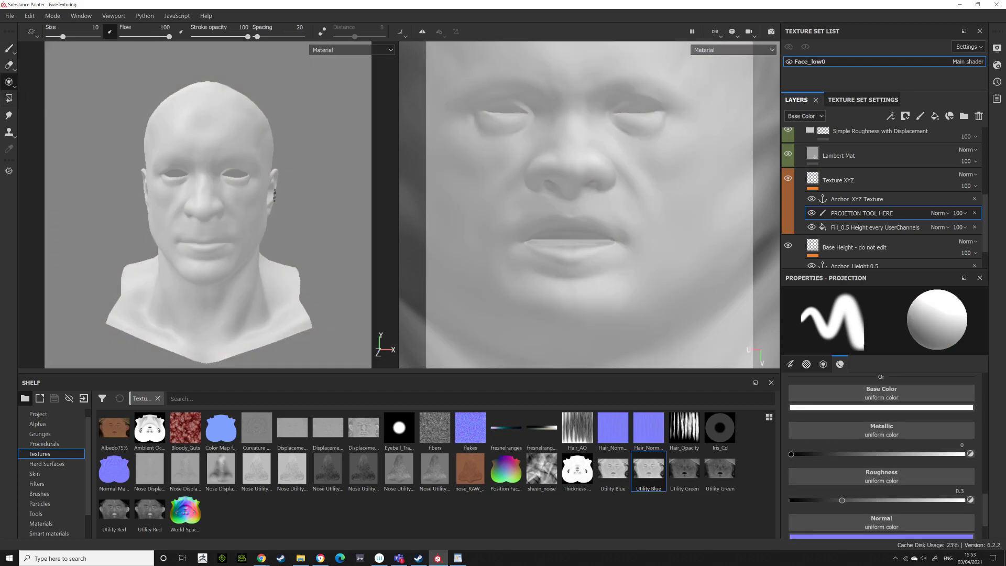
pyautogui.scroll(-2, 168, 198)
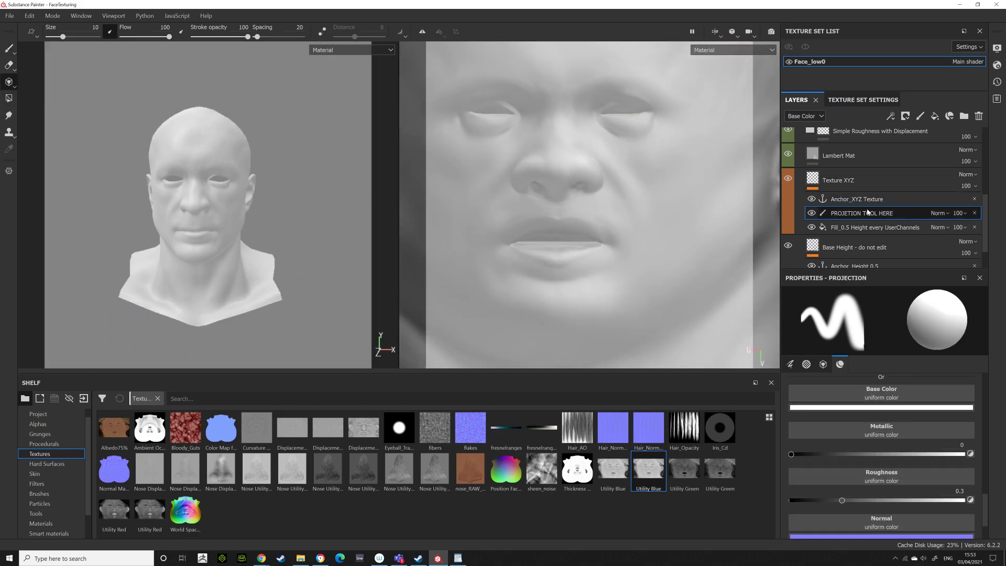
pyautogui.click(867, 203)
pyautogui.click(868, 211)
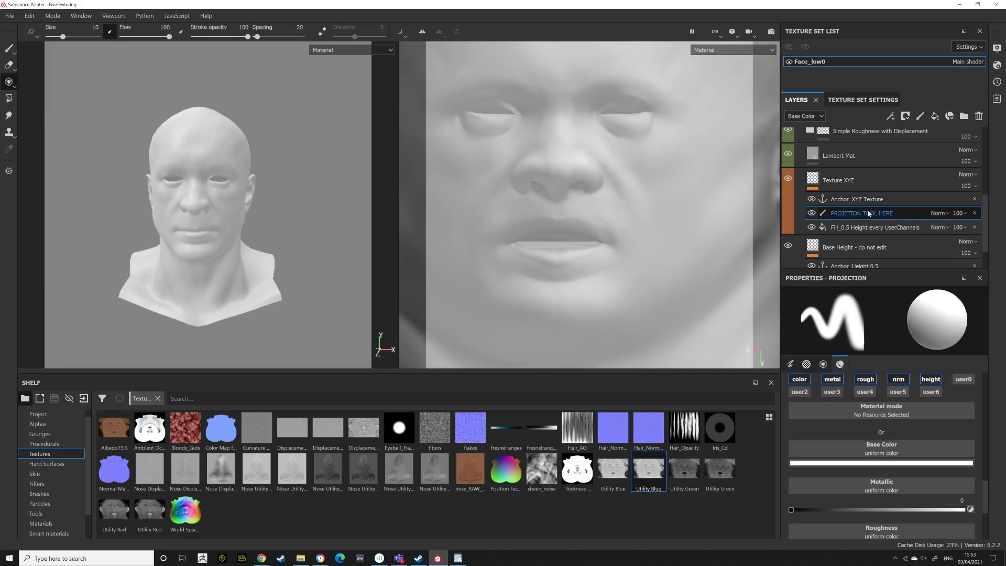
pyautogui.click(833, 380)
pyautogui.click(865, 379)
pyautogui.click(898, 379)
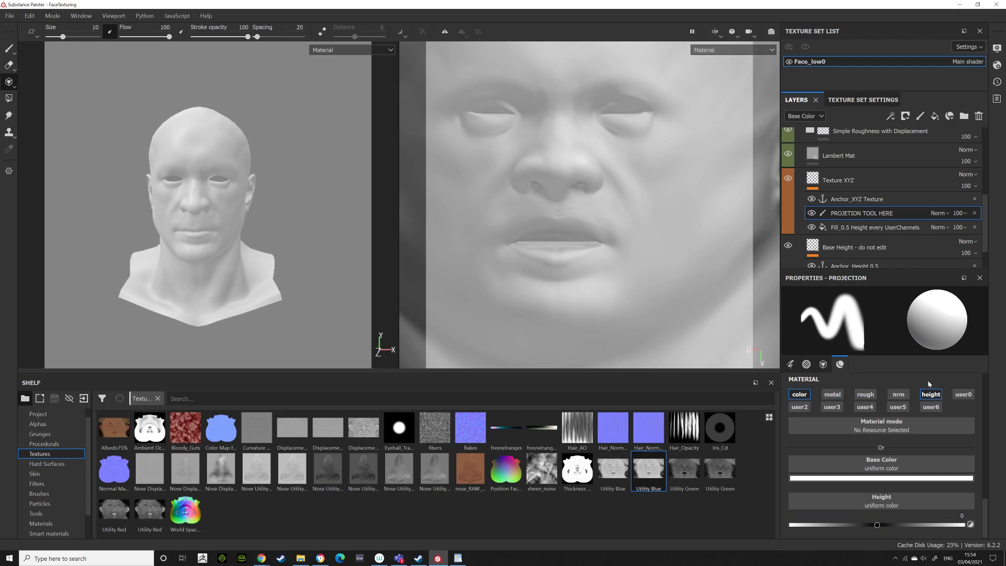
pyautogui.click(931, 394)
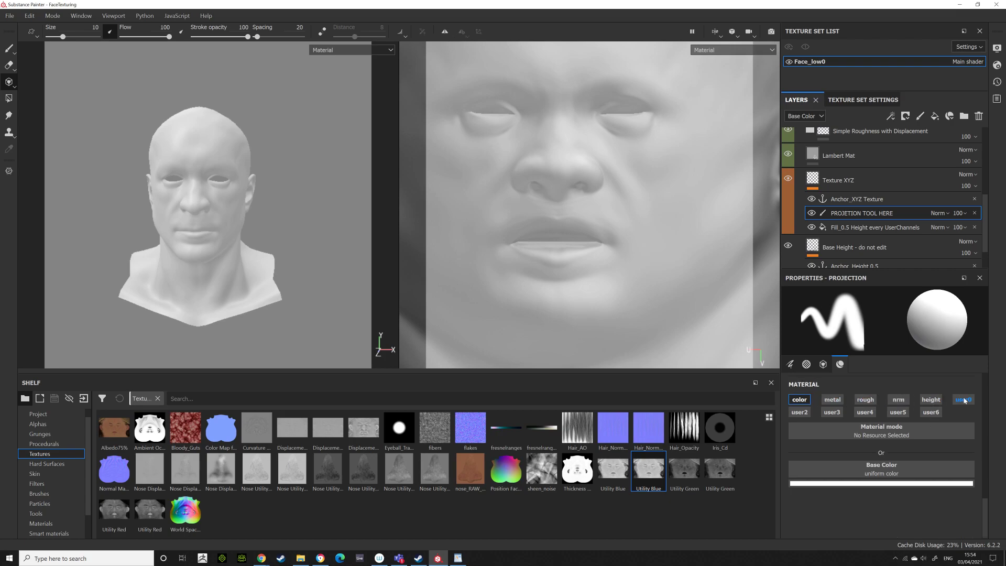
pyautogui.click(965, 400)
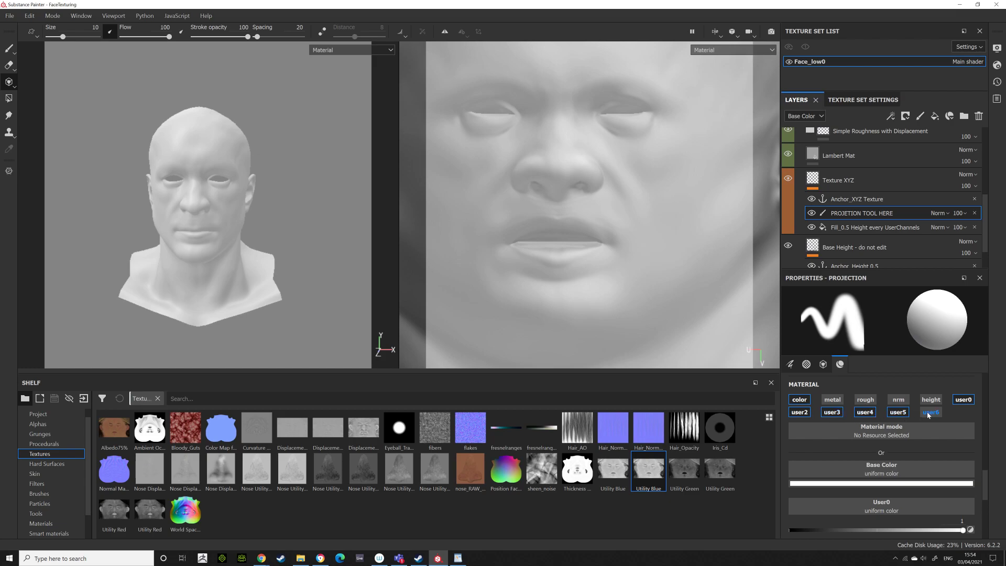
# Load Albedo75% into Base Color and Displacement red, green, blue into User0, User2, User3
pyautogui.moveTo(113, 427); pyautogui.dragTo(880, 468)
pyautogui.scroll(-3, 885, 457)
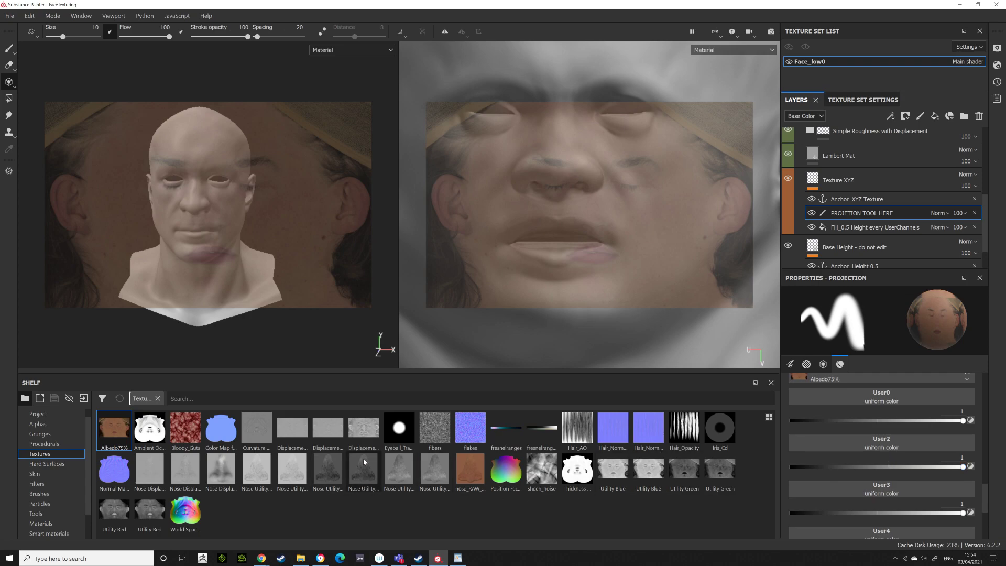
pyautogui.moveTo(363, 427); pyautogui.dragTo(883, 398)
pyautogui.moveTo(328, 427); pyautogui.dragTo(861, 427)
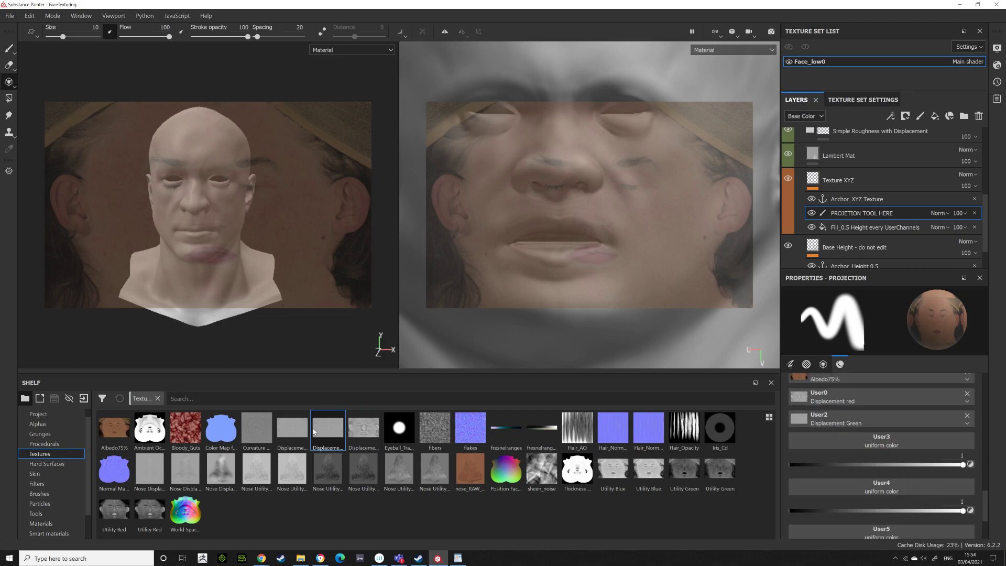
pyautogui.moveTo(291, 430)
pyautogui.moveTo(290, 430); pyautogui.dragTo(891, 442)
# Assign Utility Red, Green and Blue to User4, User5 and User6, and zoom in on the head
pyautogui.moveTo(150, 511); pyautogui.dragTo(881, 463)
pyautogui.moveTo(717, 473); pyautogui.dragTo(874, 490)
pyautogui.moveTo(648, 469); pyautogui.dragTo(867, 500)
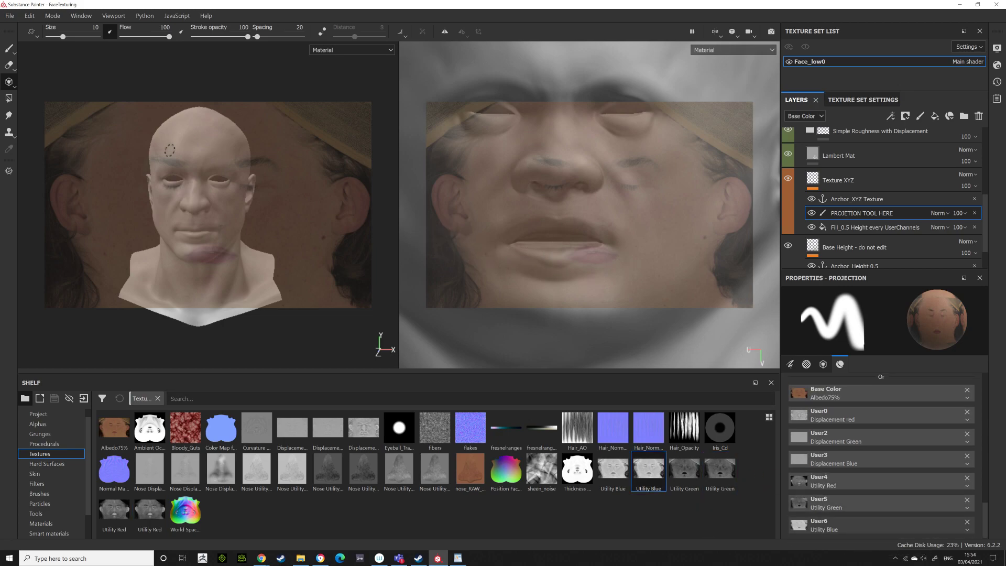
pyautogui.keyDown('alt'); pyautogui.moveTo(150, 128); pyautogui.dragTo(215, 243, button='right'); pyautogui.keyUp('alt')
# Shrink, rotate and shift the projected photo so it sits over the head
pyautogui.keyDown('alt'); pyautogui.moveTo(215, 243); pyautogui.dragTo(246, 201, button='middle'); pyautogui.keyUp('alt')
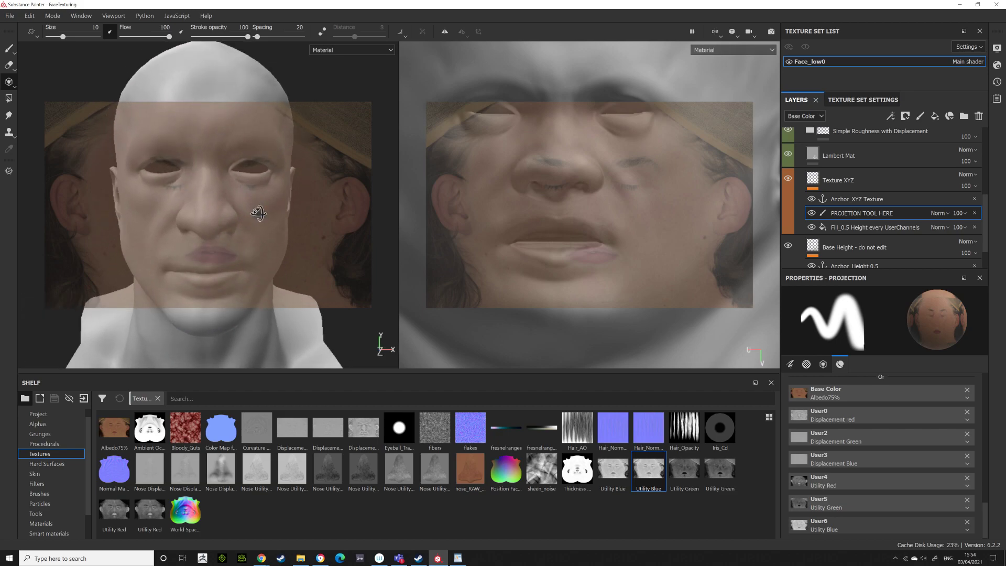
pyautogui.press('s')
pyautogui.moveTo(252, 202); pyautogui.dragTo(259, 215, button='right')
pyautogui.press('s')
pyautogui.moveTo(264, 217)
pyautogui.mouseDown()
pyautogui.moveTo(249, 241)
pyautogui.moveTo(265, 198)
pyautogui.moveTo(268, 217)
pyautogui.mouseUp()
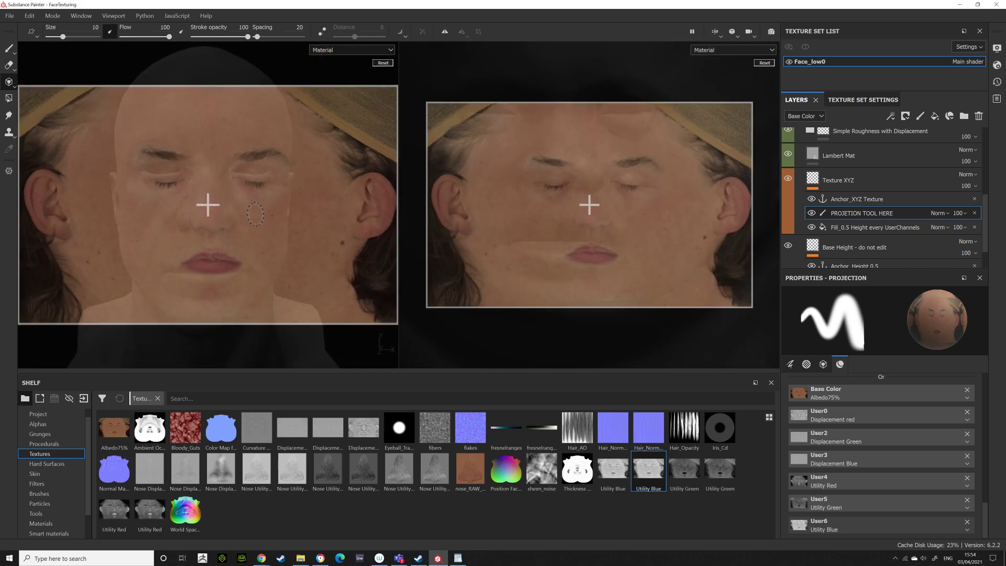
pyautogui.press('s')
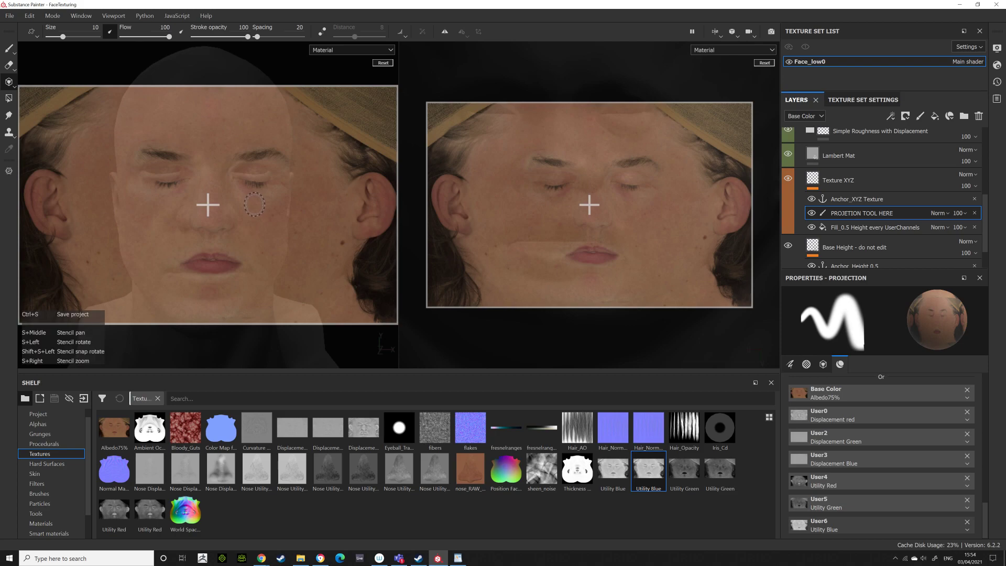
pyautogui.moveTo(254, 204)
pyautogui.mouseDown(button='middle')
pyautogui.moveTo(209, 222)
pyautogui.moveTo(265, 234)
pyautogui.moveTo(247, 215)
pyautogui.mouseUp(button='middle')
# Check alignment from three-quarter and frontal views, then enlarge and reposition the photo onto the face
pyautogui.keyDown('alt'); pyautogui.moveTo(266, 226); pyautogui.dragTo(285, 212); pyautogui.keyUp('alt')
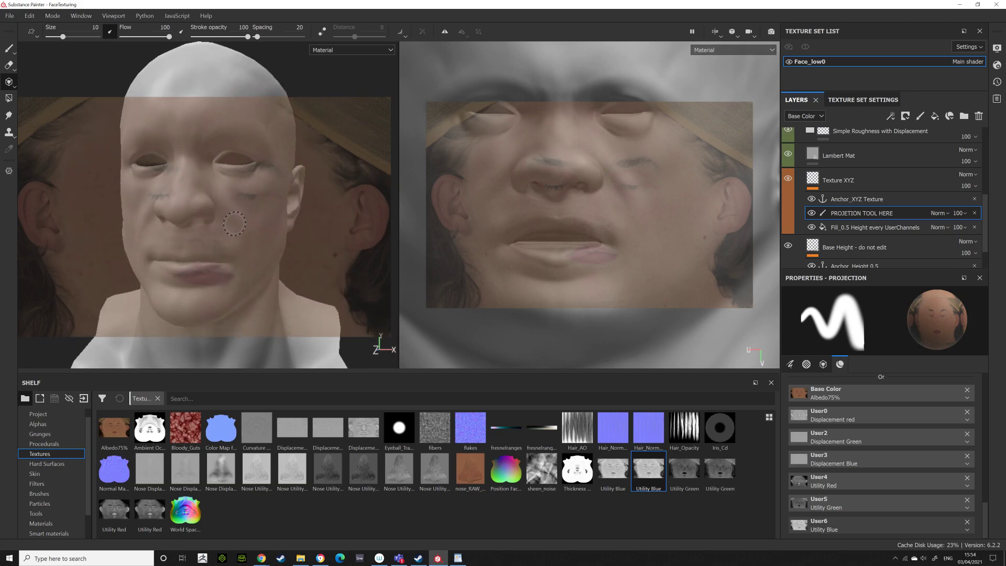
pyautogui.keyDown('alt'); pyautogui.moveTo(235, 223); pyautogui.dragTo(412, 242); pyautogui.keyUp('alt')
pyautogui.moveTo(240, 252)
pyautogui.keyDown('alt'); pyautogui.mouseDown()
pyautogui.moveTo(337, 224)
pyautogui.moveTo(350, 242)
pyautogui.moveTo(335, 277)
pyautogui.moveTo(252, 254)
pyautogui.mouseUp(); pyautogui.keyUp('alt')
pyautogui.press('s')
pyautogui.moveTo(266, 253); pyautogui.dragTo(276, 274, button='right')
pyautogui.moveTo(276, 274)
pyautogui.mouseDown(button='middle')
pyautogui.moveTo(292, 283)
pyautogui.moveTo(294, 271)
pyautogui.mouseUp(button='middle')
pyautogui.scroll(-5, 275, 254)
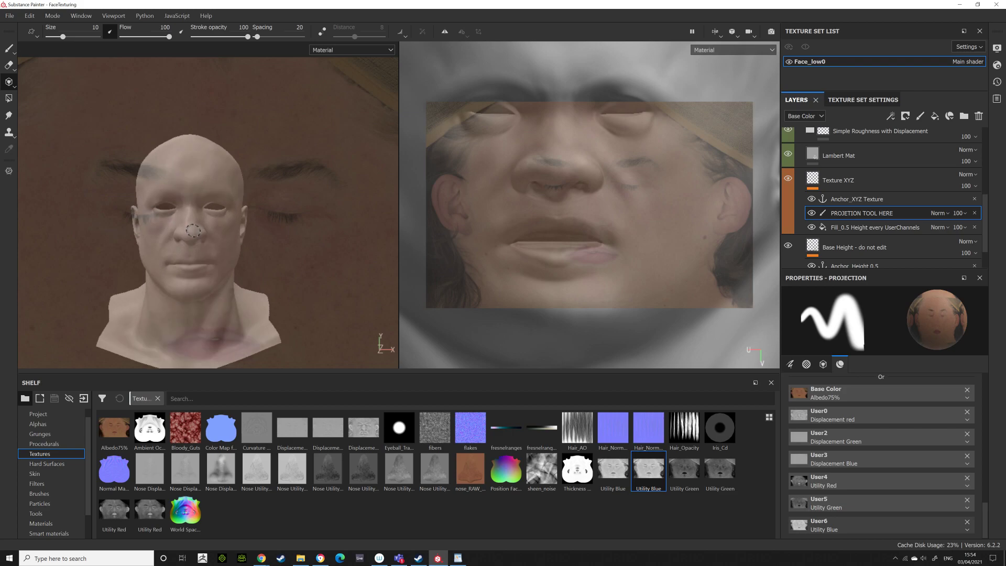
pyautogui.scroll(5, 193, 231)
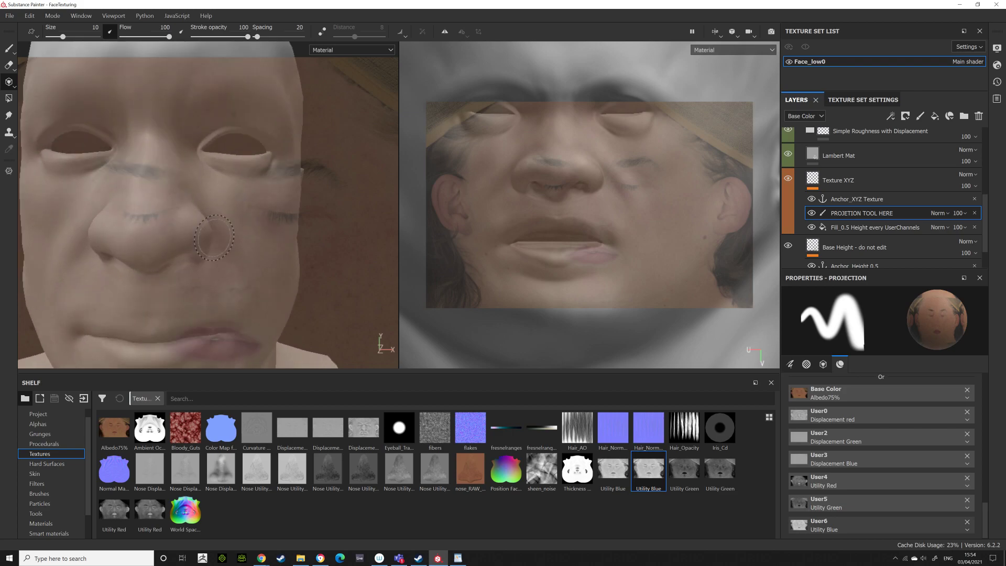
pyautogui.scroll(2, 246, 227)
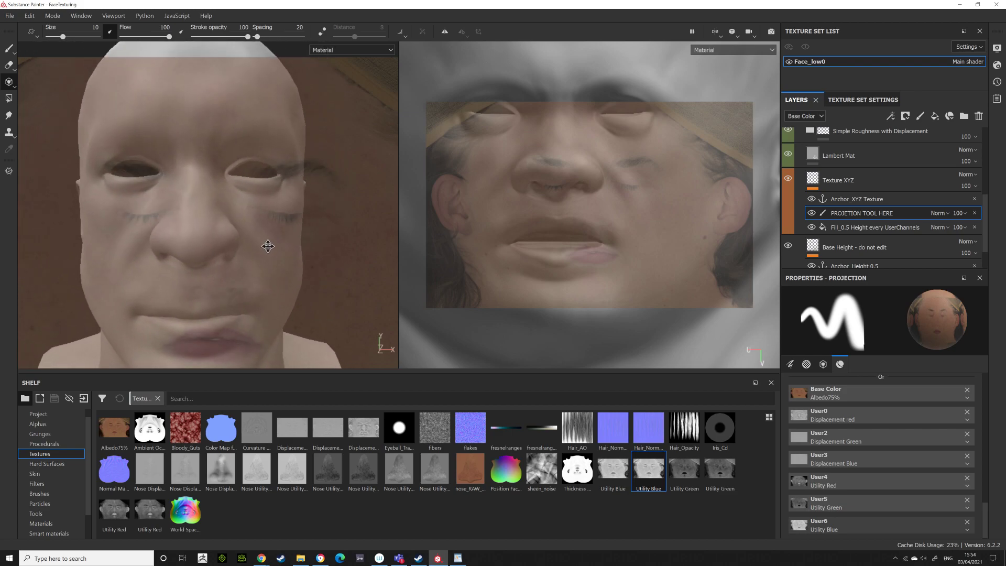
pyautogui.press('s')
pyautogui.moveTo(275, 247); pyautogui.dragTo(280, 222, button='middle')
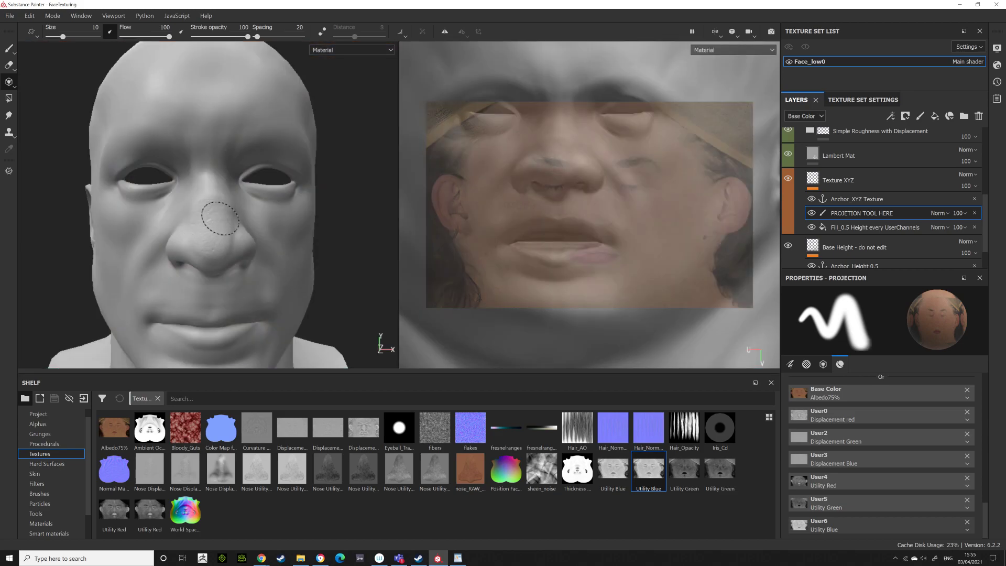
# Paint the projection across the nose and up its bridge with the Lambert Mat layer hidden
pyautogui.click(224, 257)
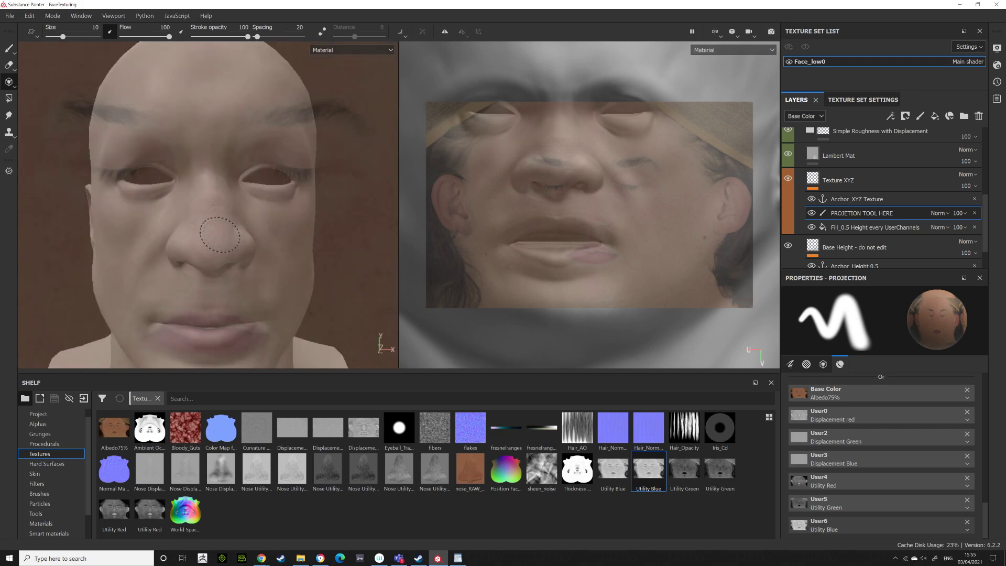
pyautogui.moveTo(220, 235); pyautogui.dragTo(179, 239)
pyautogui.click(789, 154)
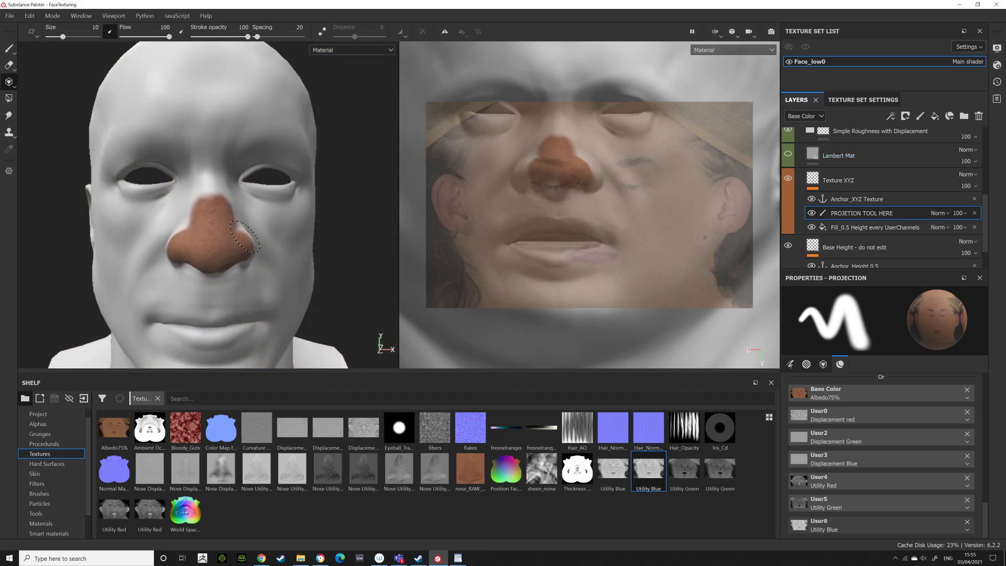
pyautogui.moveTo(244, 237)
pyautogui.mouseDown()
pyautogui.moveTo(173, 231)
pyautogui.moveTo(175, 210)
pyautogui.moveTo(207, 173)
pyautogui.moveTo(230, 194)
pyautogui.moveTo(222, 223)
pyautogui.moveTo(200, 142)
pyautogui.moveTo(207, 123)
pyautogui.moveTo(220, 135)
pyautogui.mouseUp()
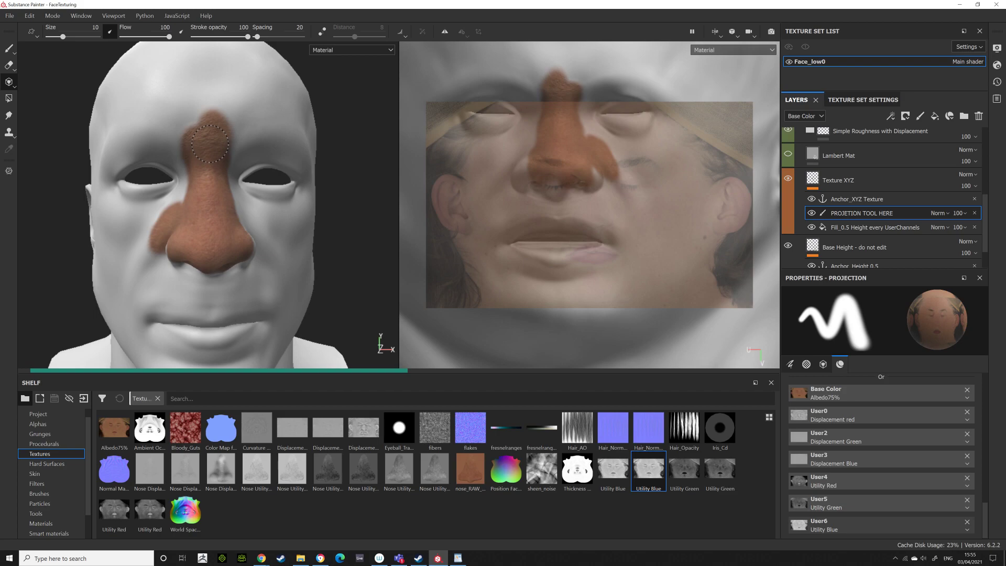
# Nudge the projected photo right and up, then paint from the nostril onto the cheek
pyautogui.press('s')
pyautogui.press('s')
pyautogui.moveTo(252, 241); pyautogui.dragTo(281, 241, button='middle')
pyautogui.press('s')
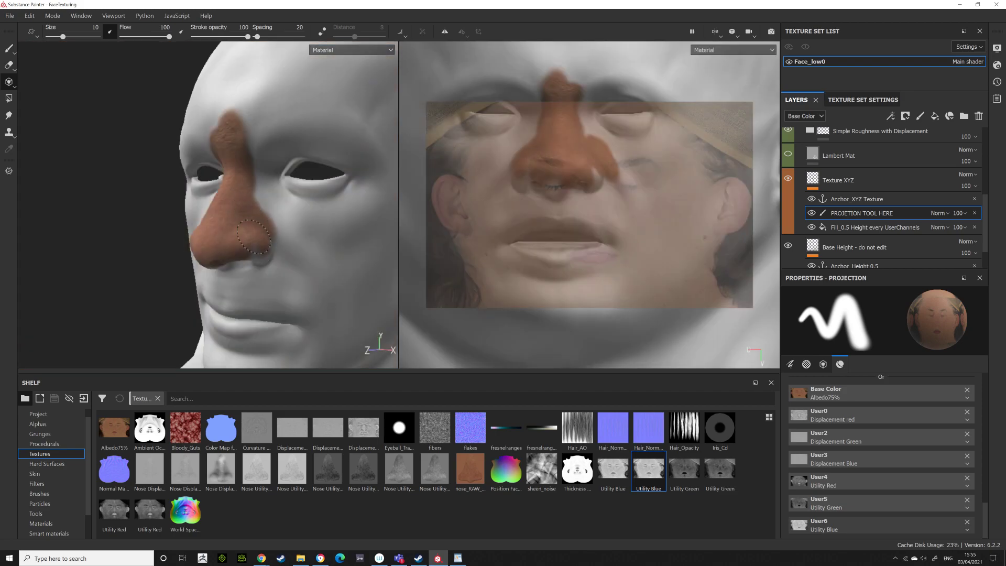
pyautogui.moveTo(262, 240)
pyautogui.mouseDown()
pyautogui.moveTo(260, 216)
pyautogui.moveTo(293, 219)
pyautogui.moveTo(292, 255)
pyautogui.moveTo(284, 249)
pyautogui.moveTo(295, 260)
pyautogui.moveTo(276, 272)
pyautogui.moveTo(300, 271)
pyautogui.moveTo(300, 217)
pyautogui.moveTo(329, 238)
pyautogui.mouseUp()
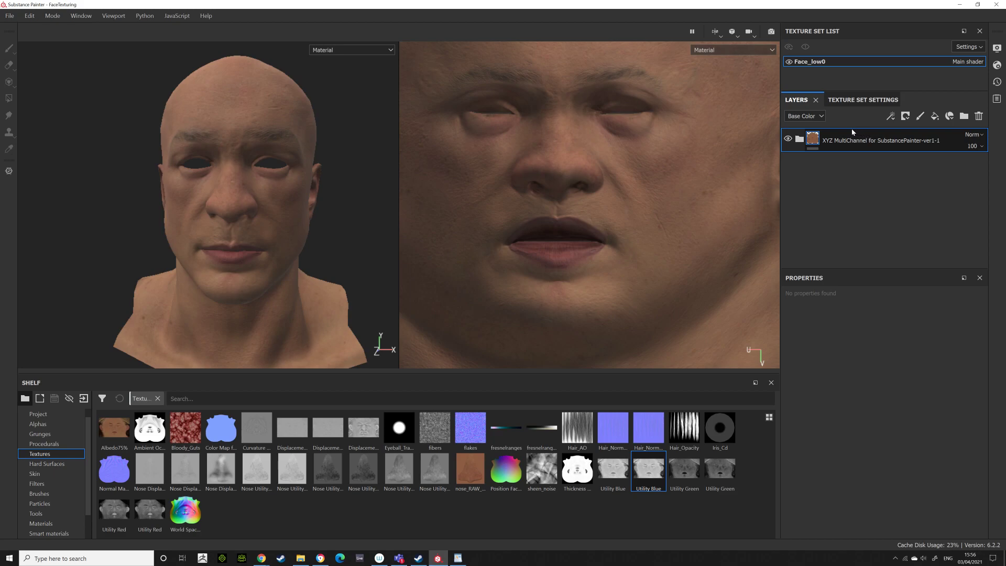
# Expand the XYZ MultiChannel folder and re-enable the Lambert Mat layer to inspect the grey-shaded detail
pyautogui.scroll(3, 223, 136)
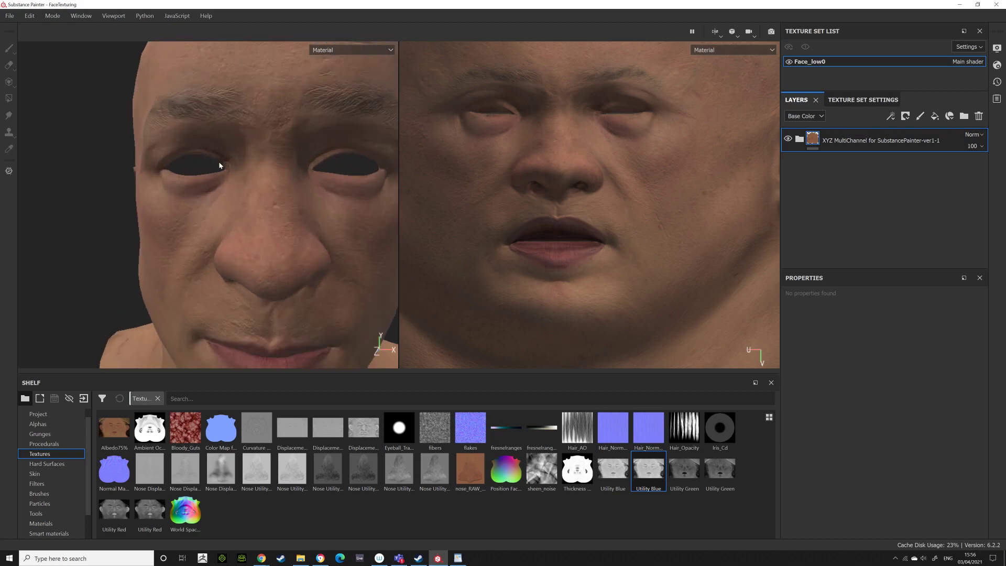
pyautogui.keyDown('alt'); pyautogui.moveTo(233, 164); pyautogui.dragTo(199, 184); pyautogui.keyUp('alt')
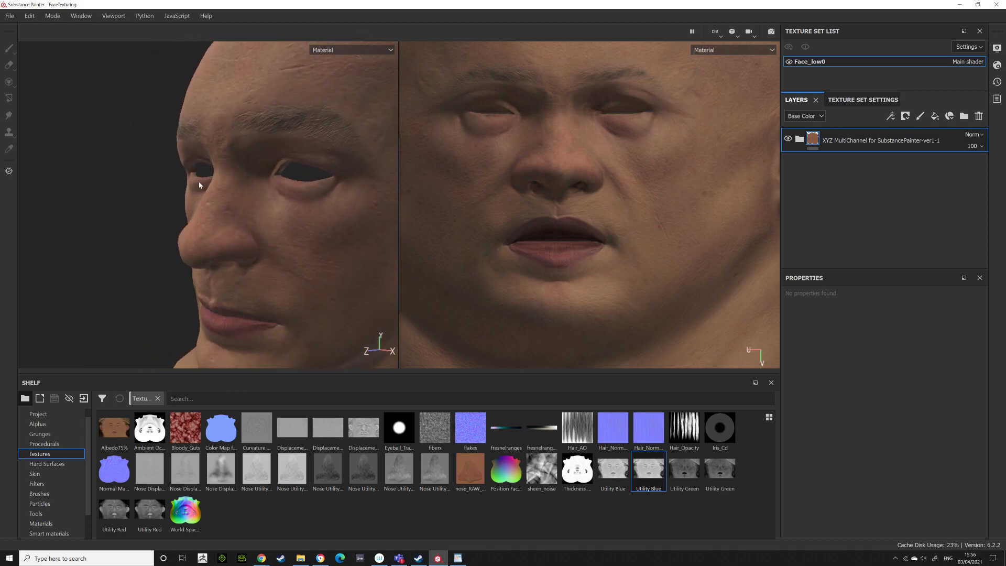
pyautogui.scroll(-3, 348, 146)
pyautogui.keyDown('alt'); pyautogui.moveTo(347, 146); pyautogui.dragTo(344, 121); pyautogui.keyUp('alt')
pyautogui.click(799, 139)
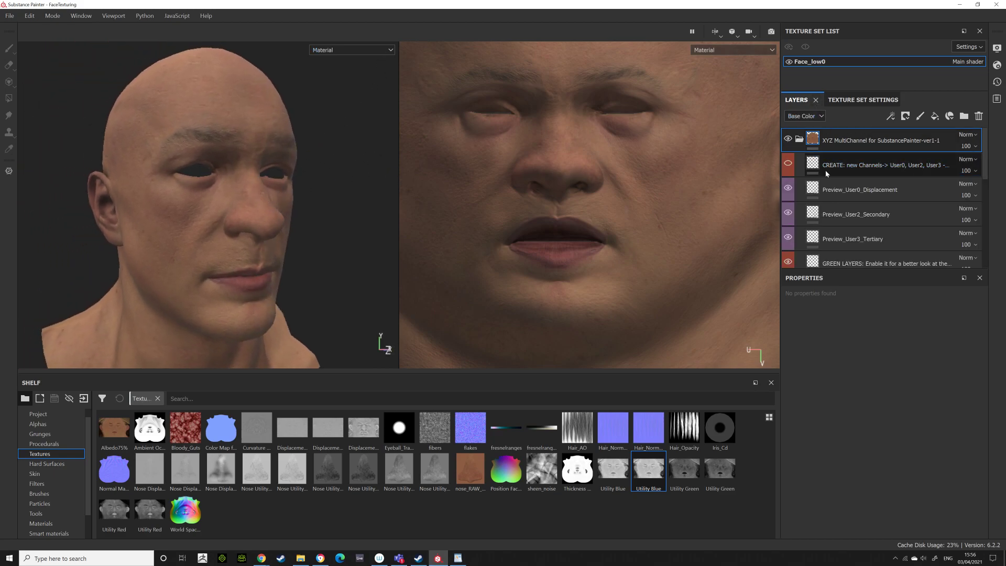
pyautogui.scroll(-2, 824, 169)
pyautogui.scroll(2, 829, 172)
pyautogui.scroll(-4, 828, 172)
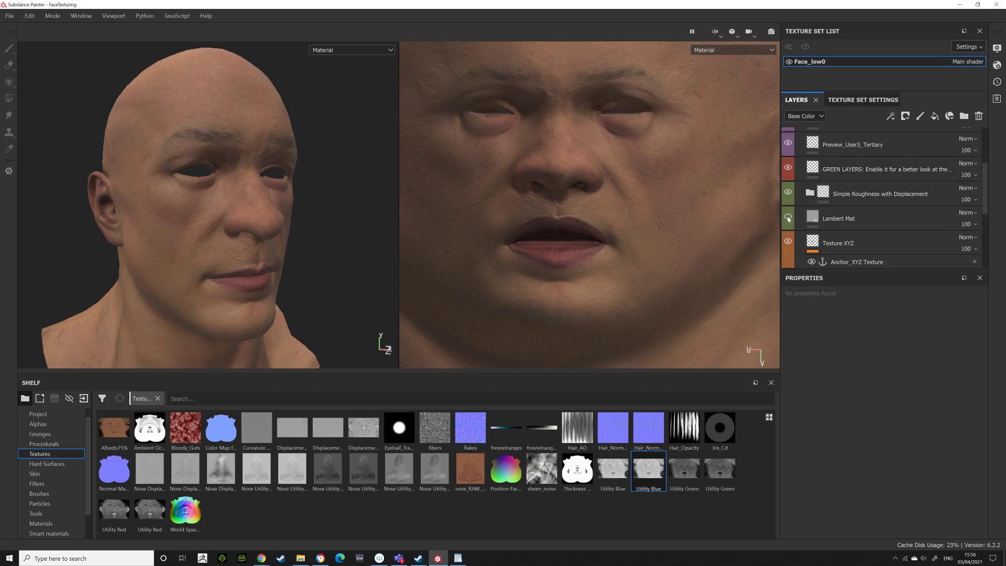
pyautogui.click(788, 217)
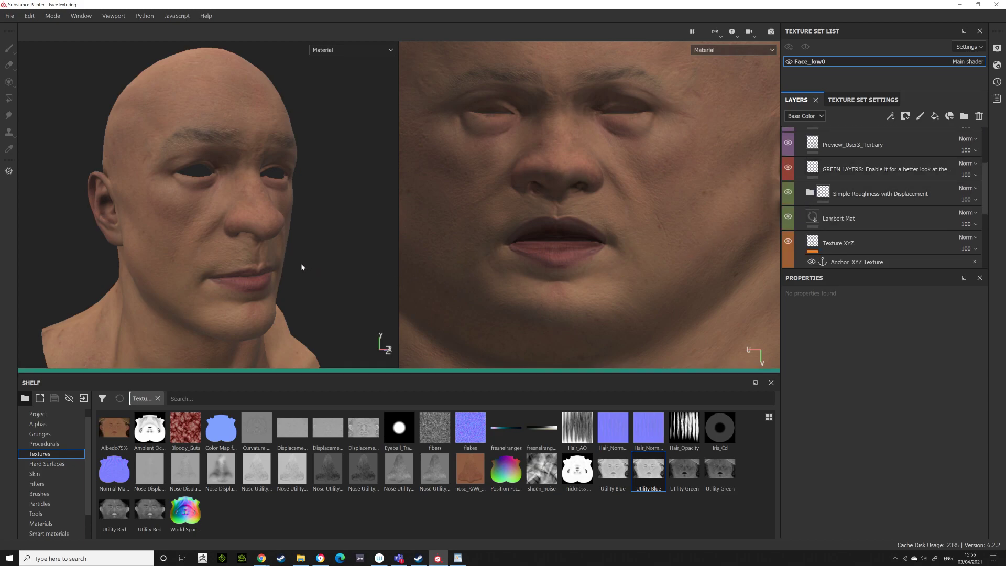
pyautogui.moveTo(304, 260)
pyautogui.keyDown('alt'); pyautogui.mouseDown()
pyautogui.moveTo(211, 255)
pyautogui.moveTo(354, 193)
pyautogui.moveTo(296, 227)
pyautogui.moveTo(299, 195)
pyautogui.moveTo(364, 191)
pyautogui.moveTo(241, 224)
pyautogui.moveTo(288, 217)
pyautogui.moveTo(247, 241)
pyautogui.moveTo(294, 246)
pyautogui.moveTo(278, 224)
pyautogui.moveTo(302, 221)
pyautogui.moveTo(281, 212)
pyautogui.moveTo(313, 187)
pyautogui.mouseUp(); pyautogui.keyUp('alt')
pyautogui.keyDown('alt'); pyautogui.moveTo(313, 187); pyautogui.dragTo(206, 211, button='middle'); pyautogui.keyUp('alt')
pyautogui.scroll(2, 207, 211)
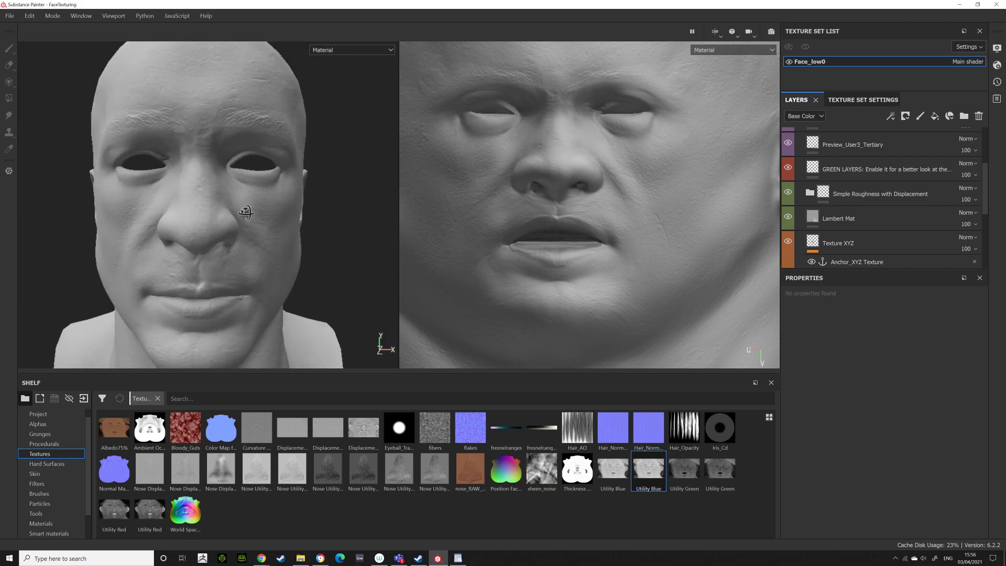
pyautogui.keyDown('alt'); pyautogui.moveTo(249, 212); pyautogui.dragTo(242, 207); pyautogui.keyUp('alt')
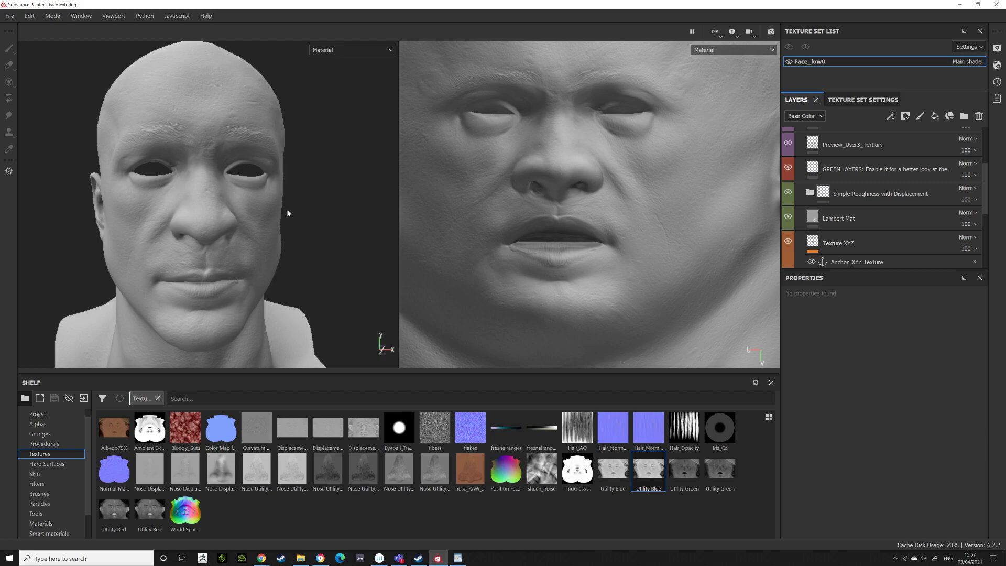
pyautogui.keyDown('alt'); pyautogui.moveTo(287, 213); pyautogui.dragTo(216, 219); pyautogui.keyUp('alt')
pyautogui.scroll(-2, 238, 202)
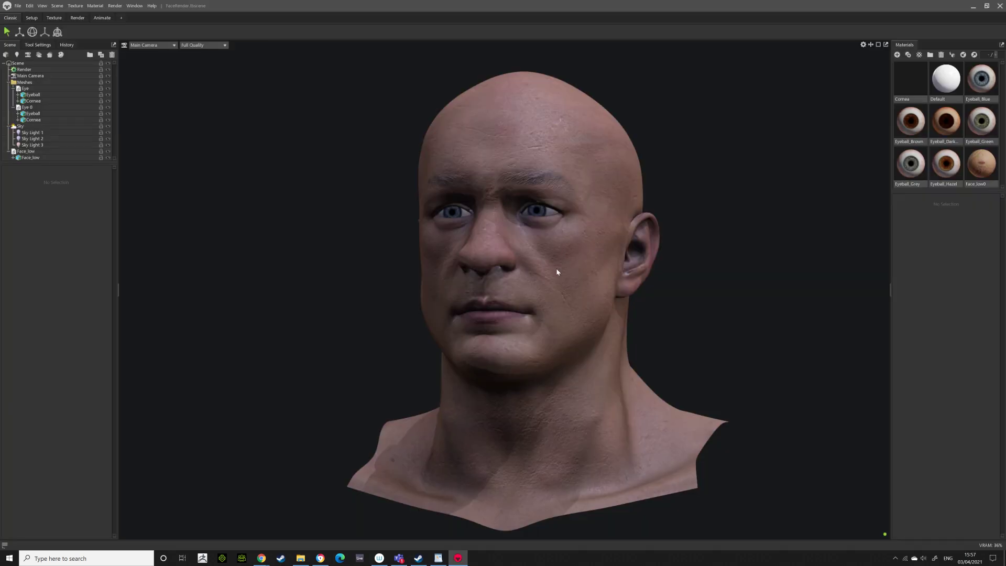
# Orbit the head through three-quarter, profile and frontal views to inspect the skin and eyes
pyautogui.moveTo(557, 271); pyautogui.dragTo(571, 299)
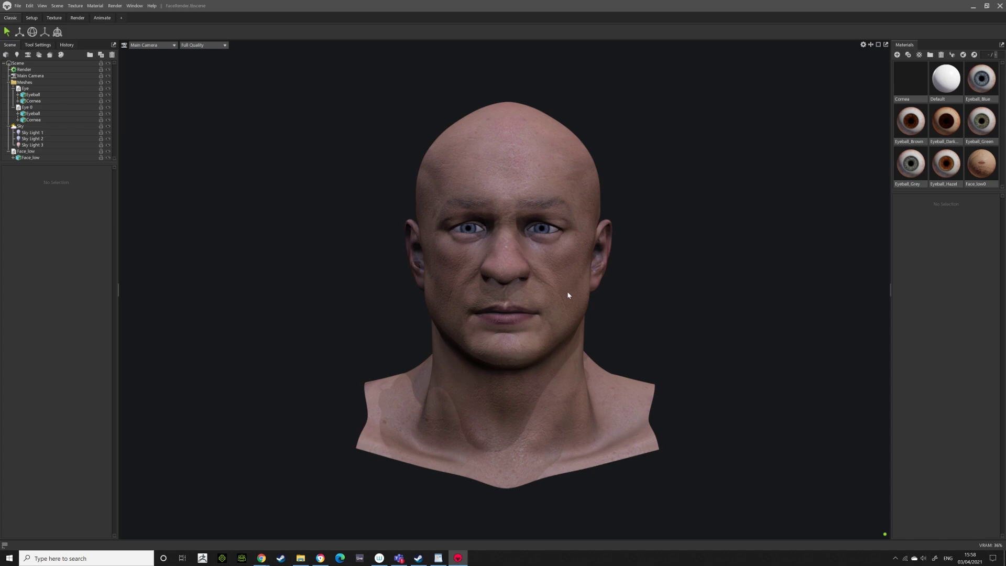
pyautogui.moveTo(607, 265); pyautogui.dragTo(673, 258)
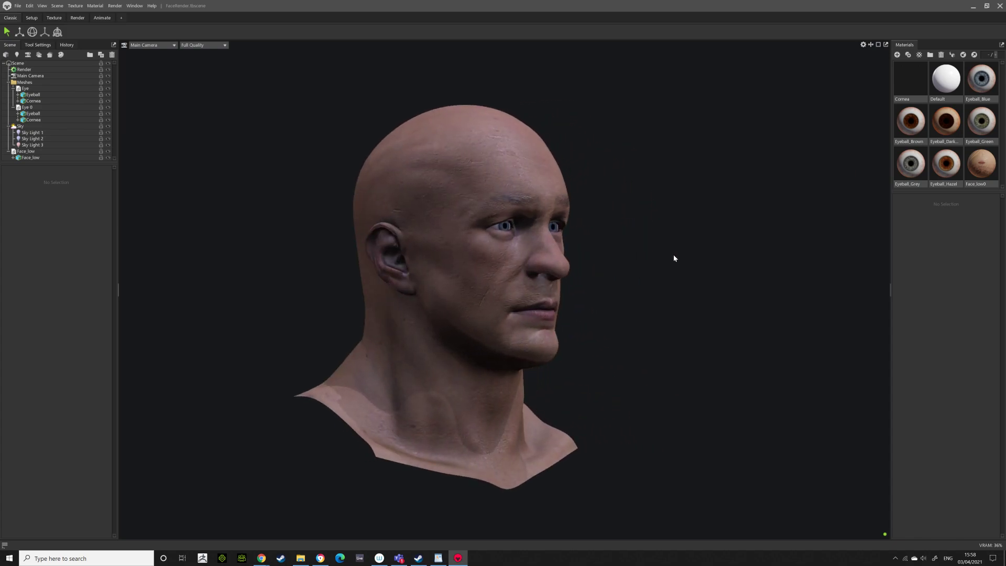
pyautogui.moveTo(577, 252); pyautogui.dragTo(577, 300)
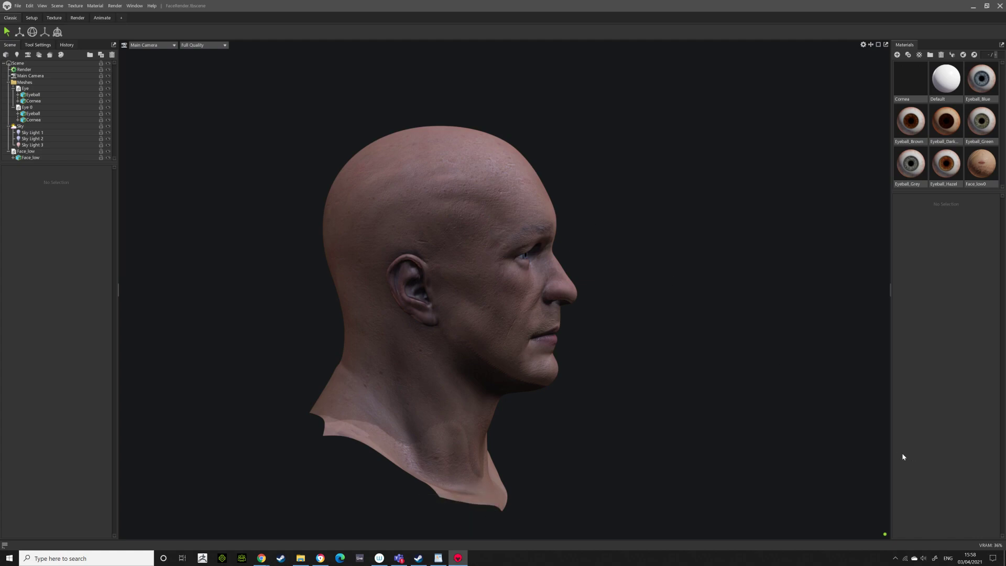
pyautogui.moveTo(655, 348); pyautogui.dragTo(574, 341)
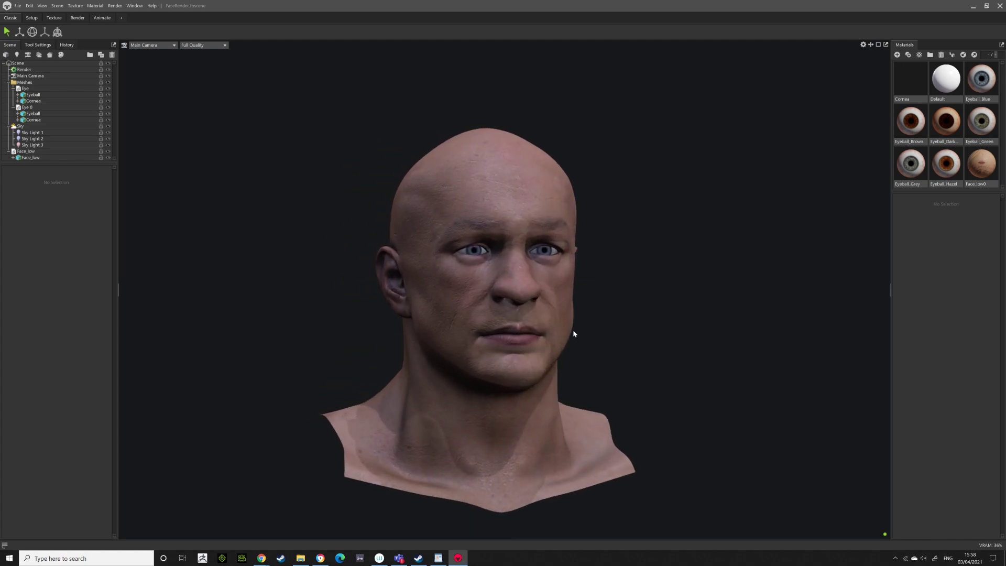
pyautogui.moveTo(348, 208); pyautogui.dragTo(414, 344)
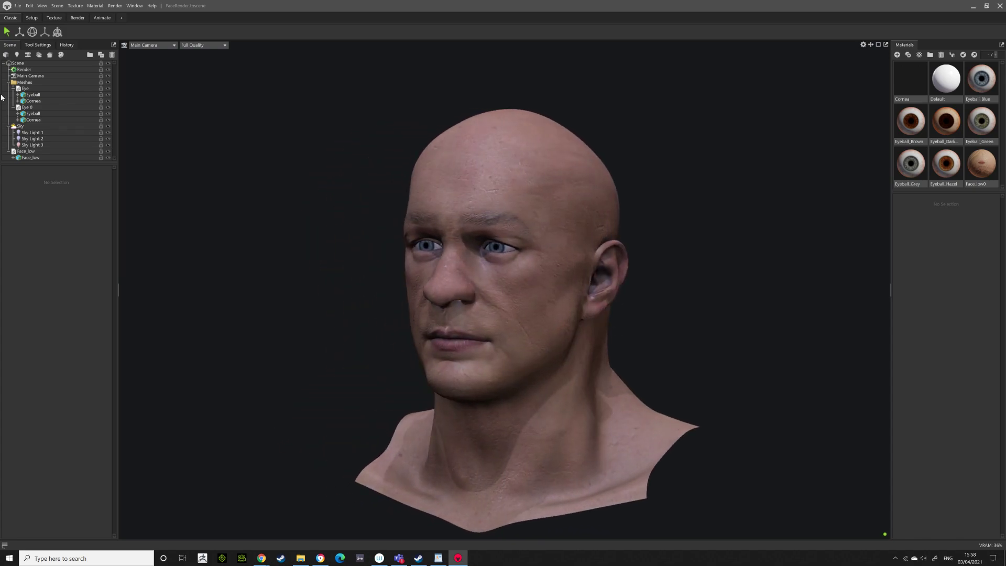
# Tick Use Ray Tracing in the Render settings and zoom in on the head
pyautogui.click(24, 69)
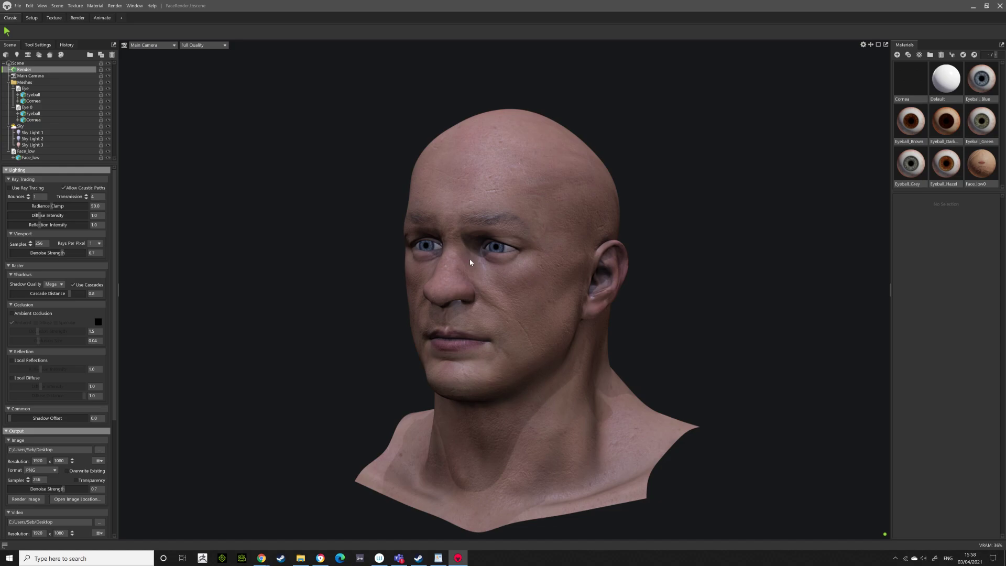
pyautogui.moveTo(472, 263); pyautogui.dragTo(487, 262)
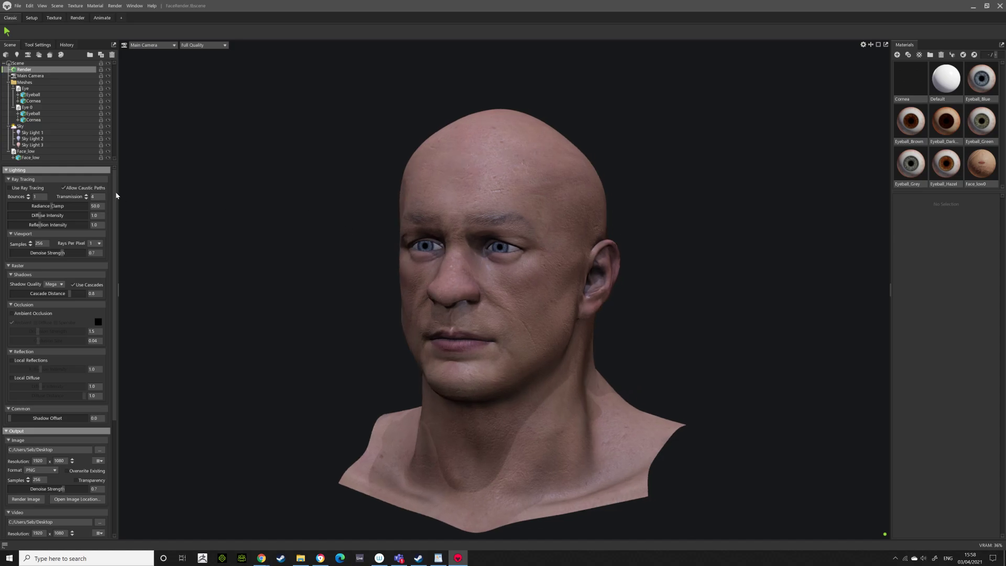
pyautogui.click(40, 188)
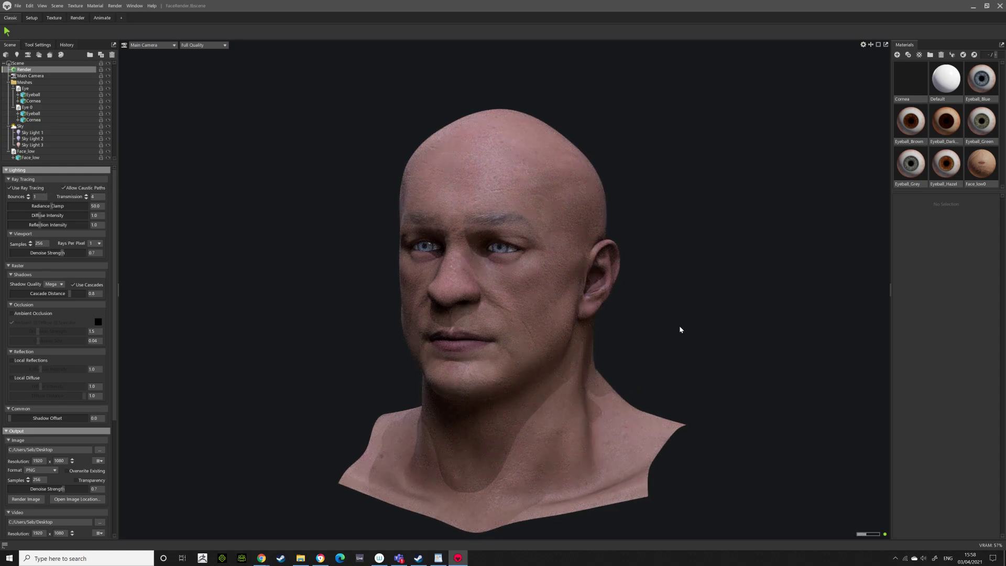
pyautogui.scroll(5, 649, 315)
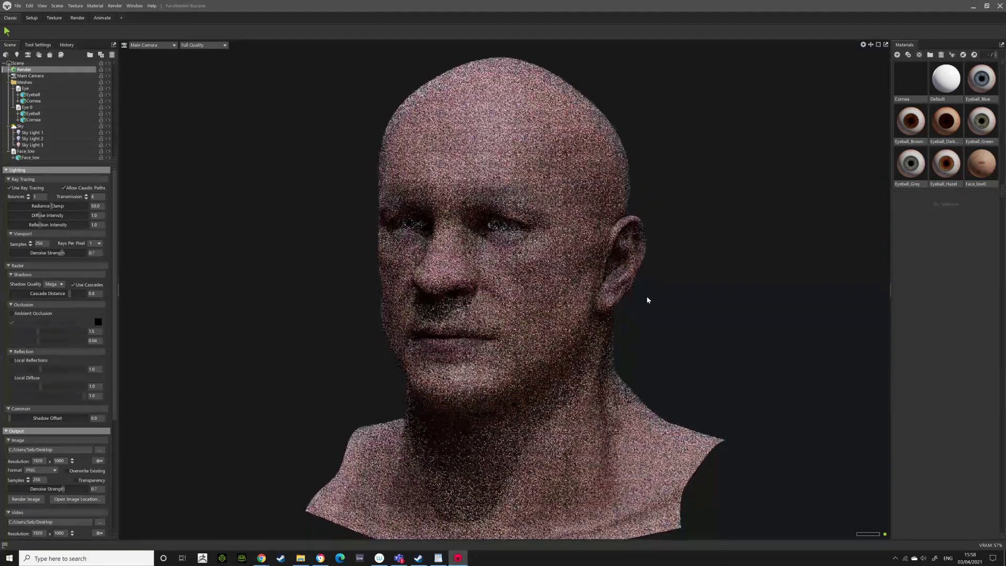